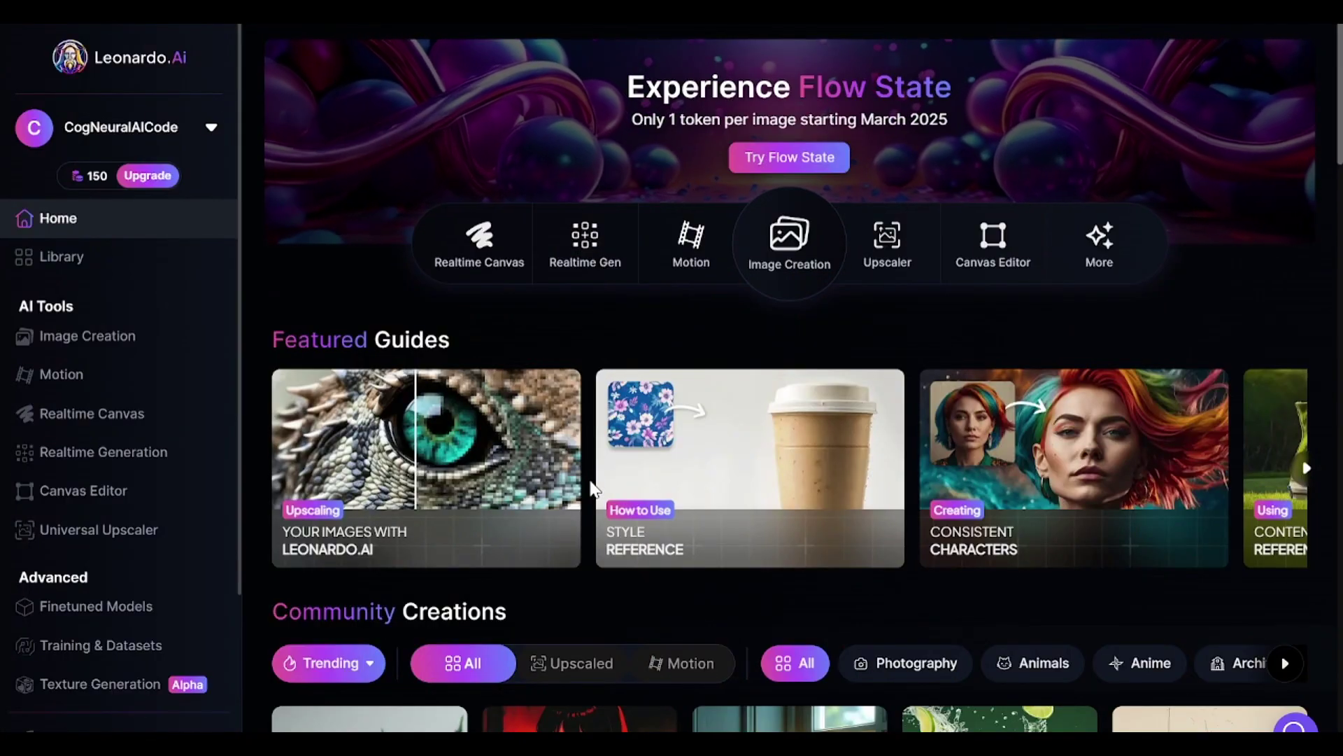
Open Leonardo.Ai's Image Creation page, defaulting to Flux Dev, 1:1 Medium, 4 images.
click(792, 237)
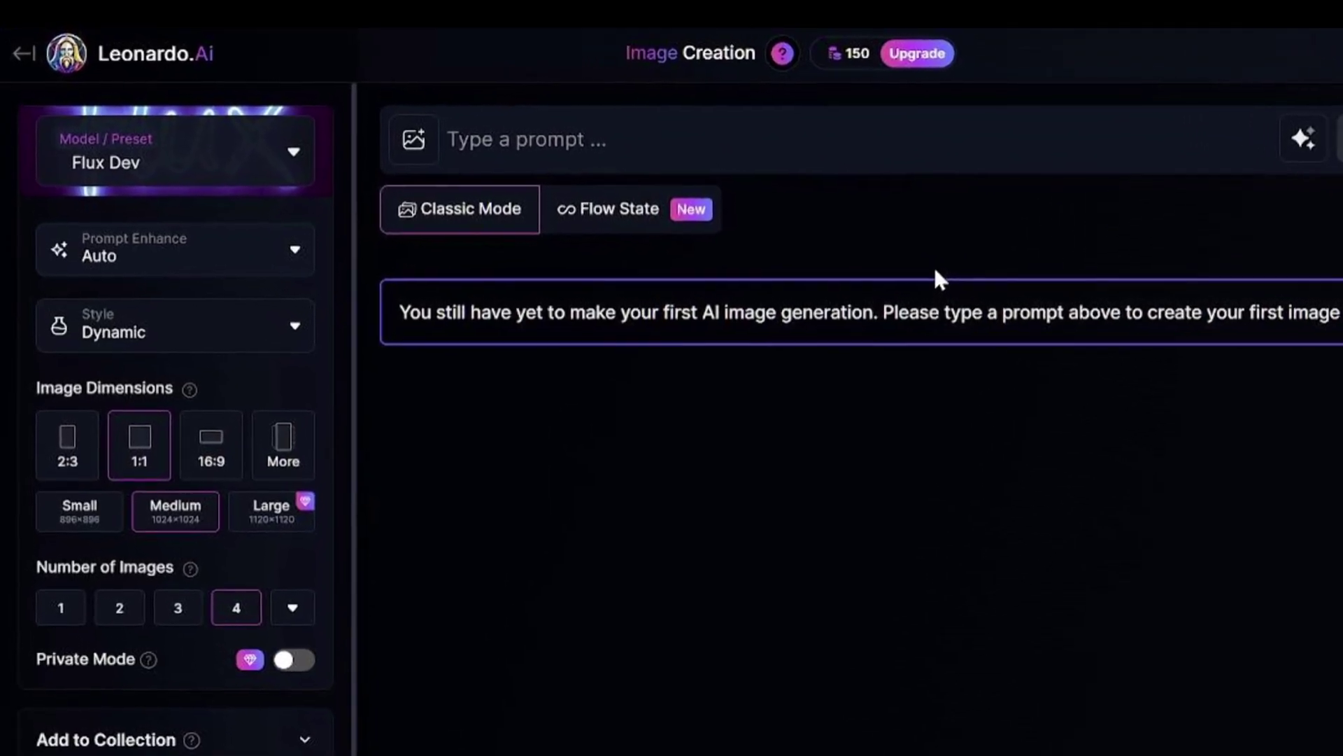
Switch the model to Leonardo Lightning with the Unprocessed style.
click(266, 159)
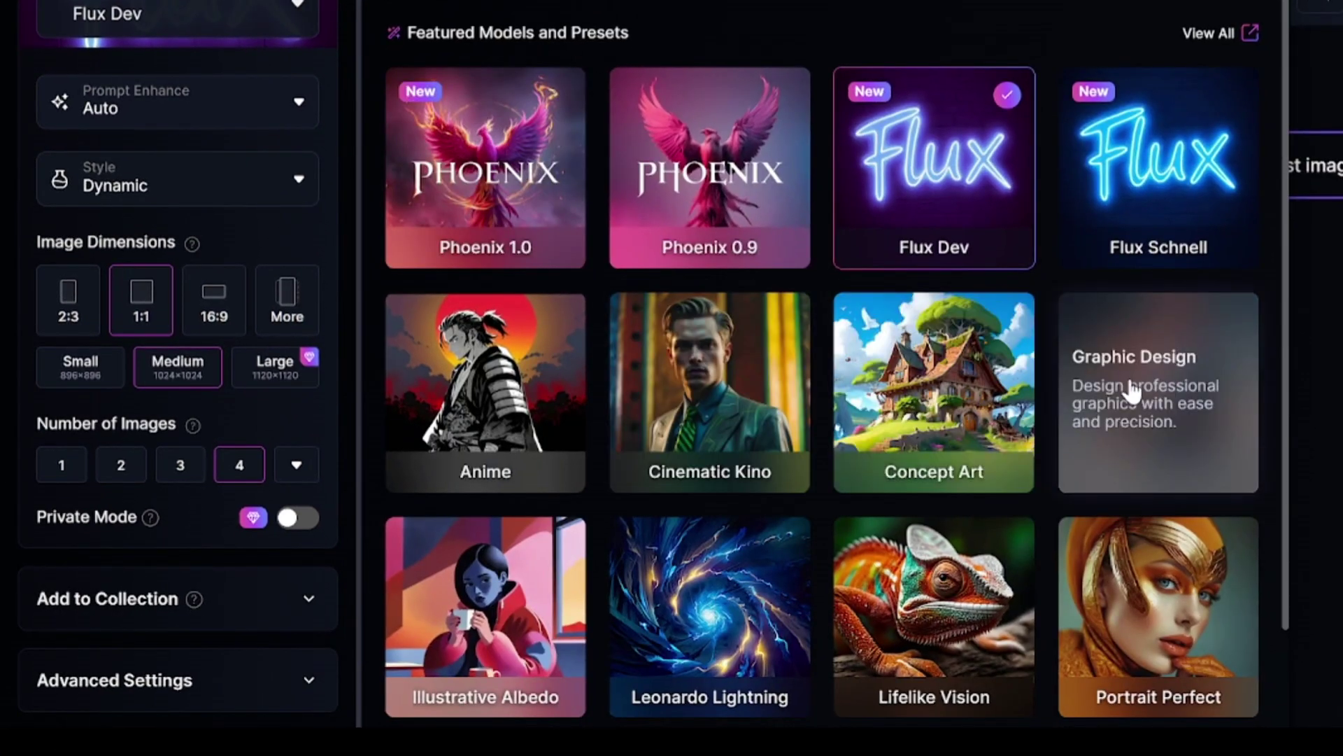
scroll(463, 642, down, 3)
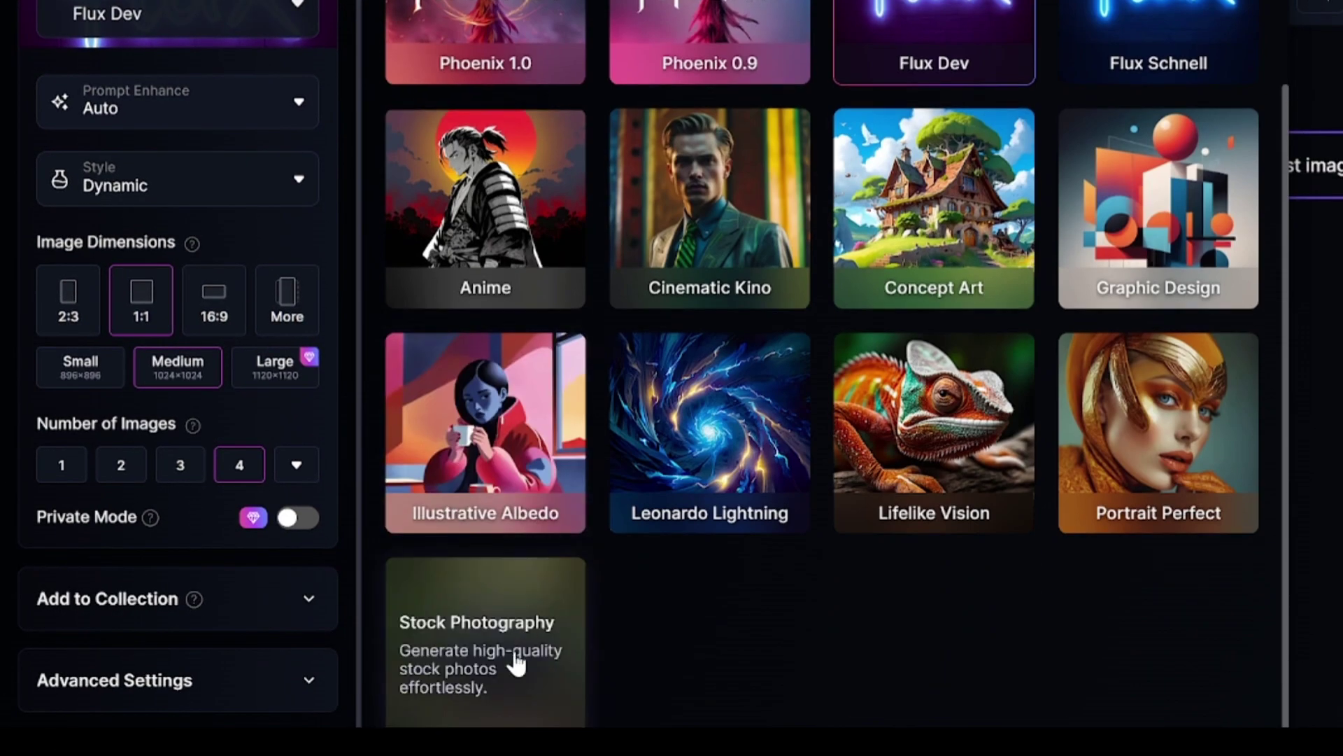
click(677, 399)
click(177, 110)
scroll(187, 316, down, 5)
click(98, 471)
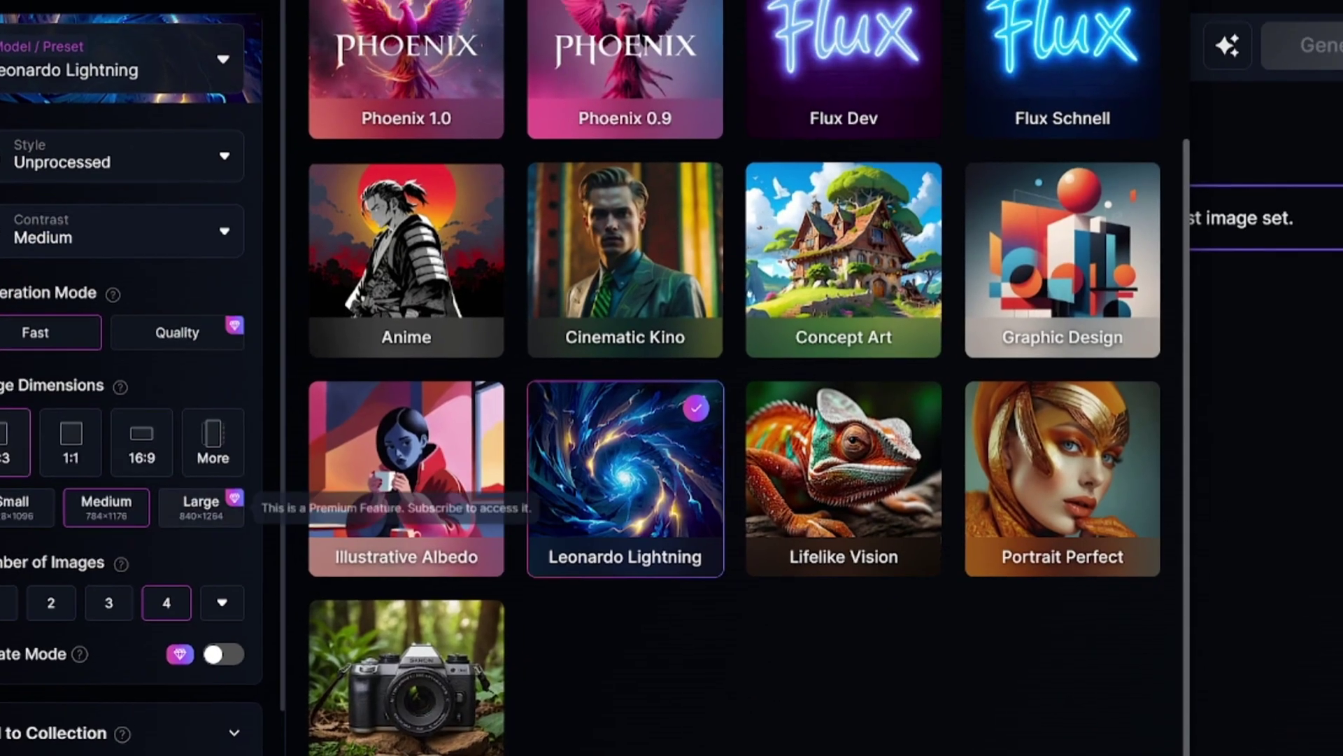
key(Escape)
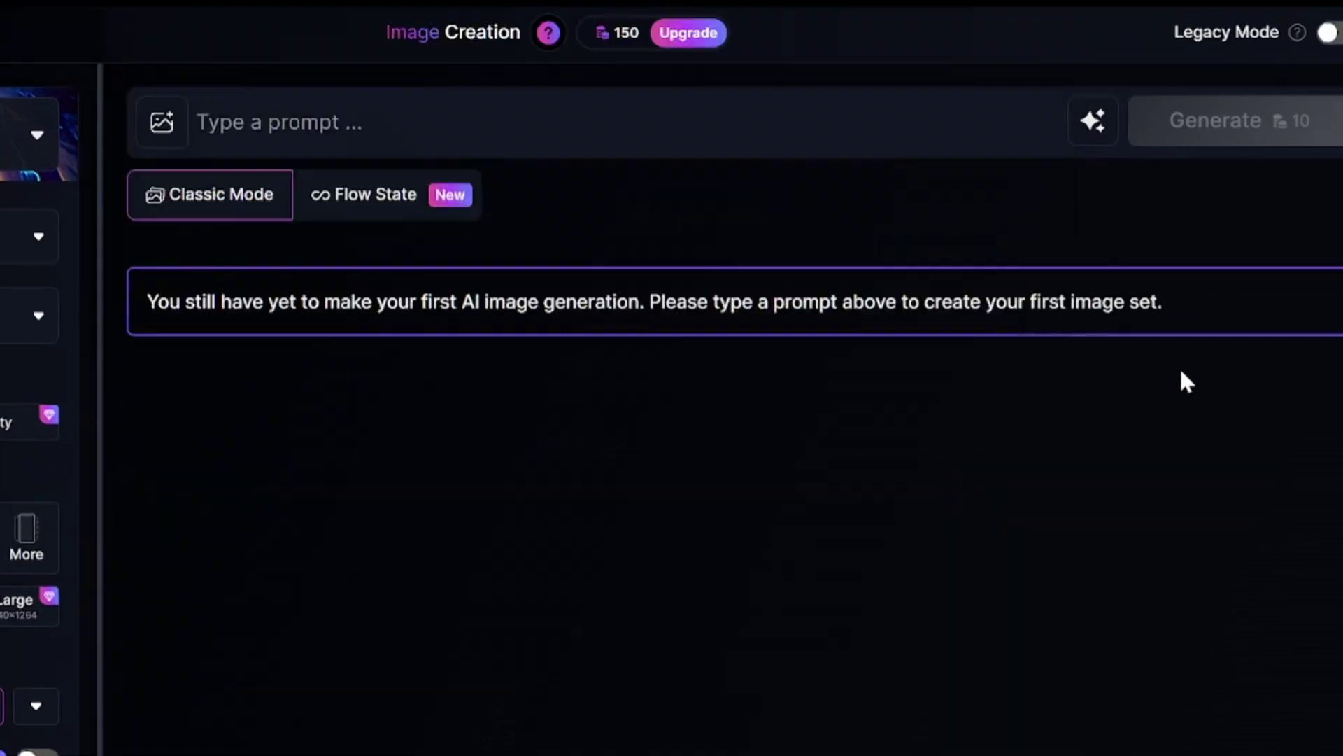
Paste the blonde-girl tropical forest close-up prompt, trimming the trailing comma after brown eyes.
click(258, 144)
text(close-up of a cute 22 years old girl named Anne-Marie Alto in the tropical forest, bright evening sunlight, she has blonde long hair, brown eyes,)
key(BackSpace)
key(BackSpace)
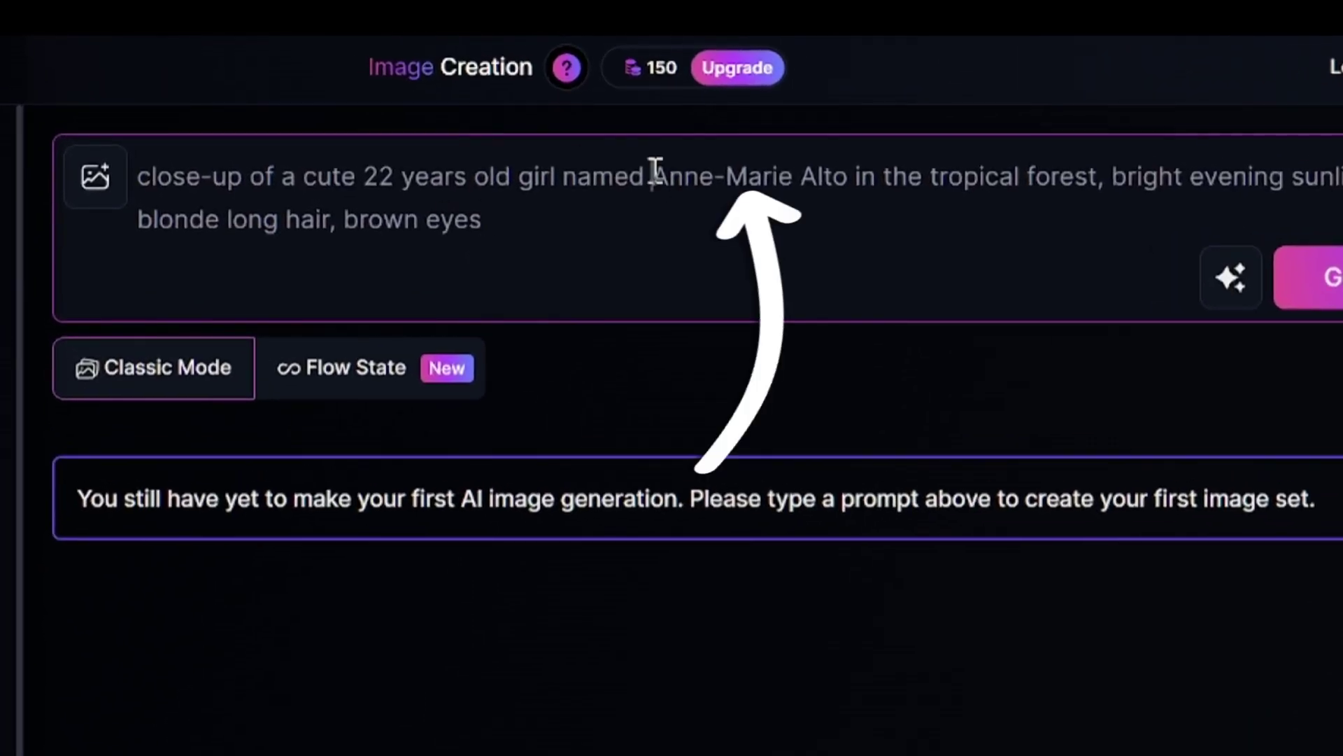
drag(656, 176, 848, 176)
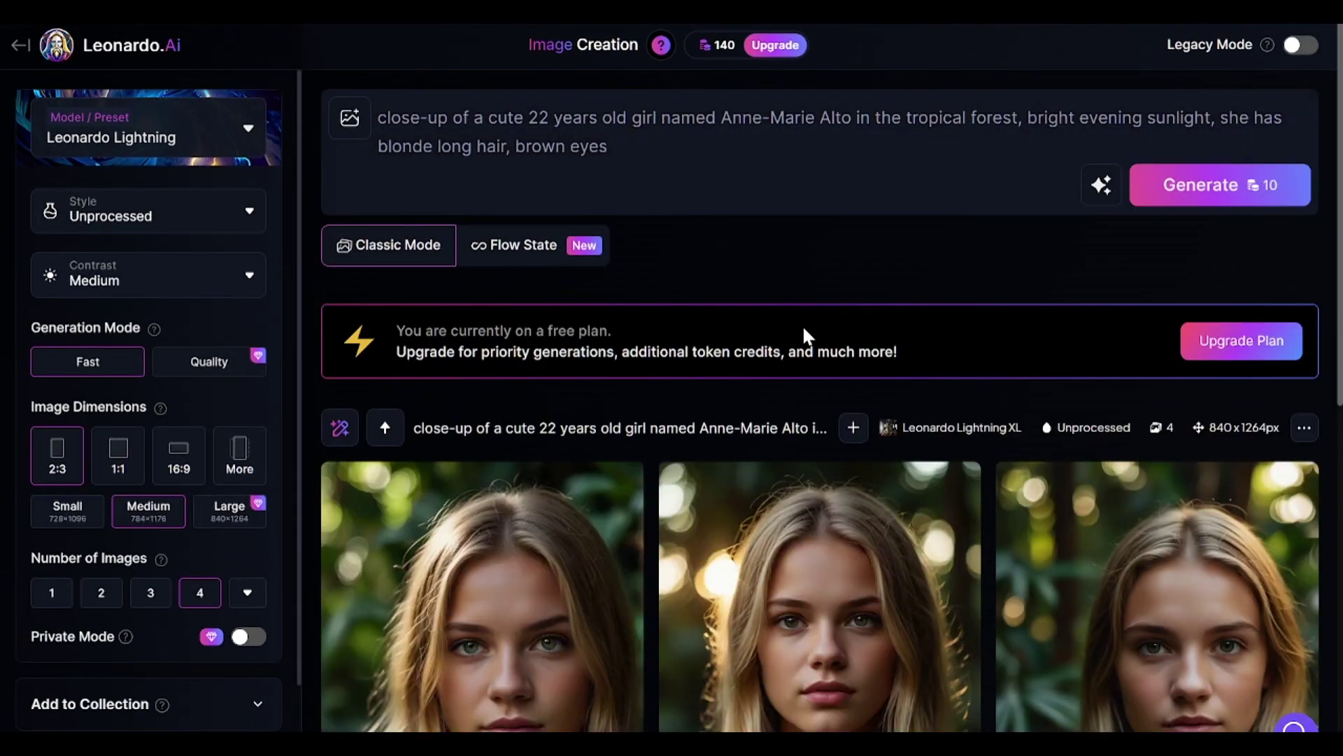
scroll(804, 325, down, 8)
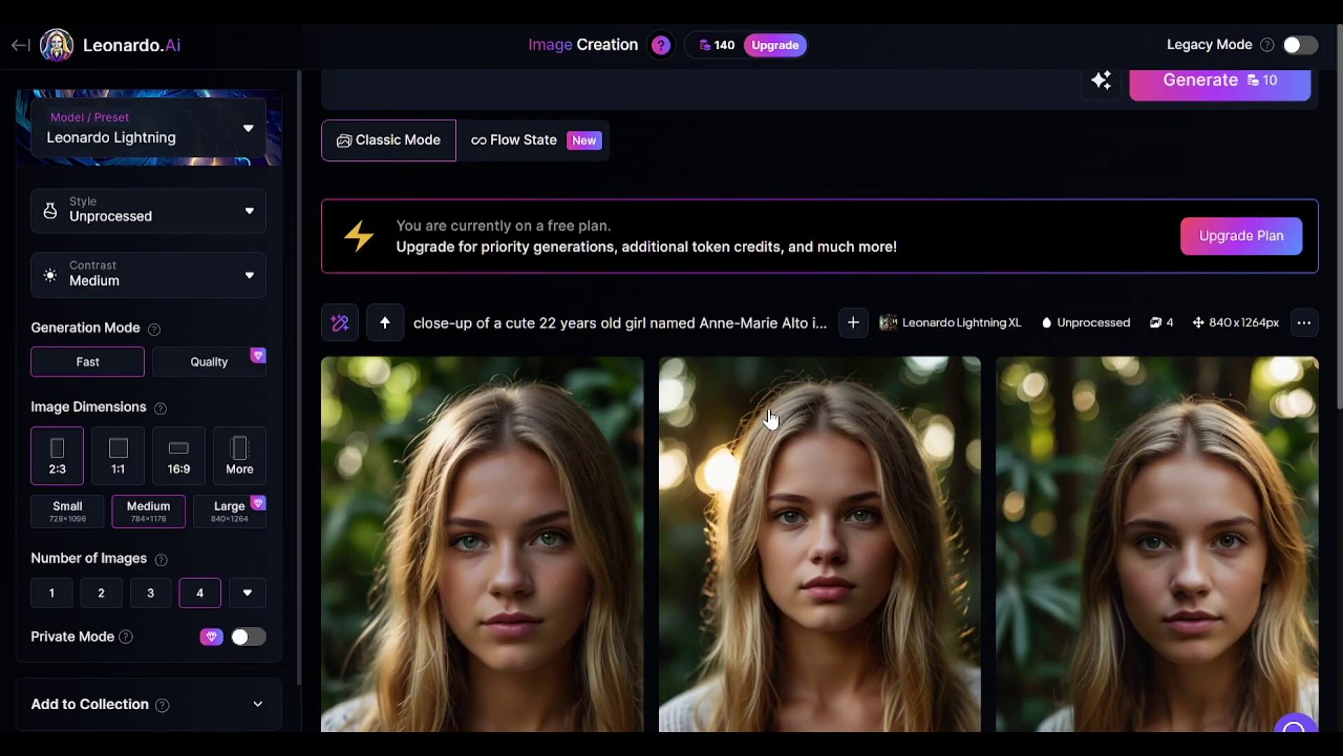
scroll(552, 600, down, 1)
scroll(522, 444, up, 3)
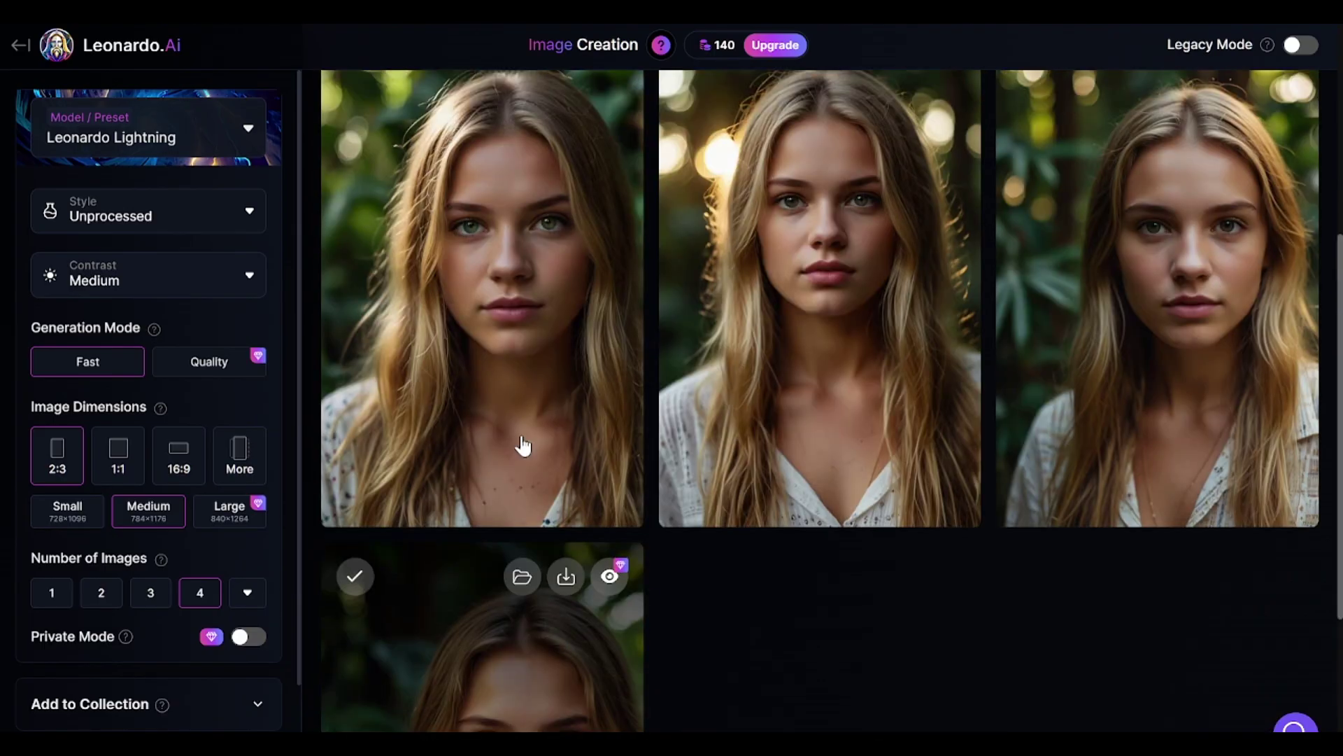
scroll(656, 339, up, 5)
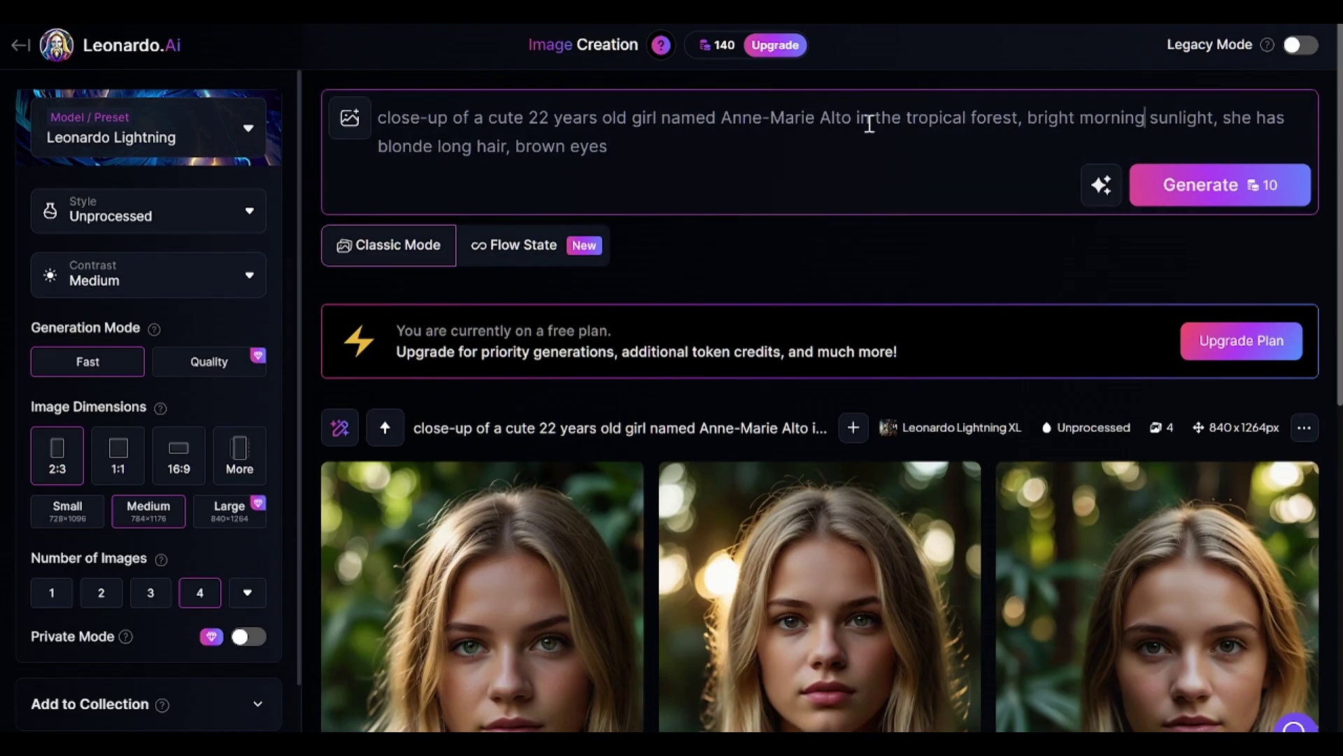
Change the setting to desert and generate 16:9 portraits, revealing the flagged image.
text(desert)
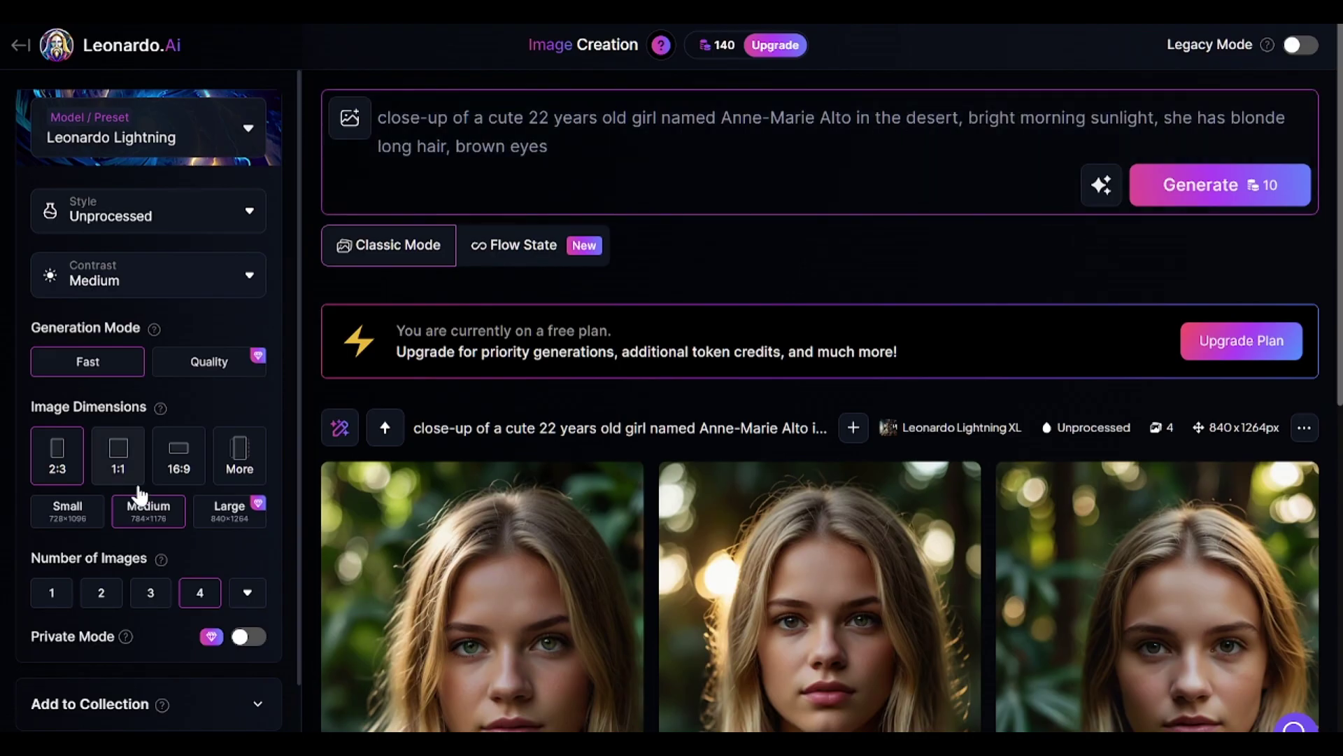
click(203, 462)
key(Return)
scroll(719, 248, down, 5)
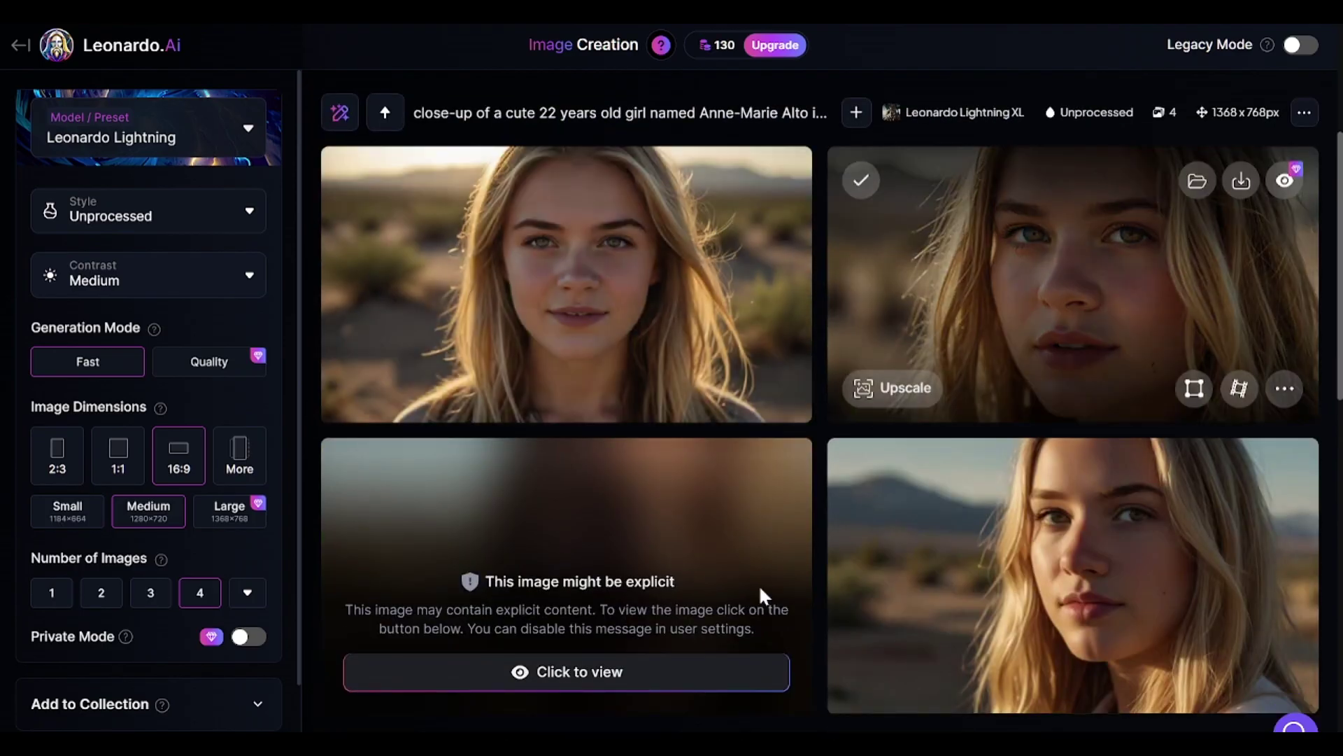
click(671, 669)
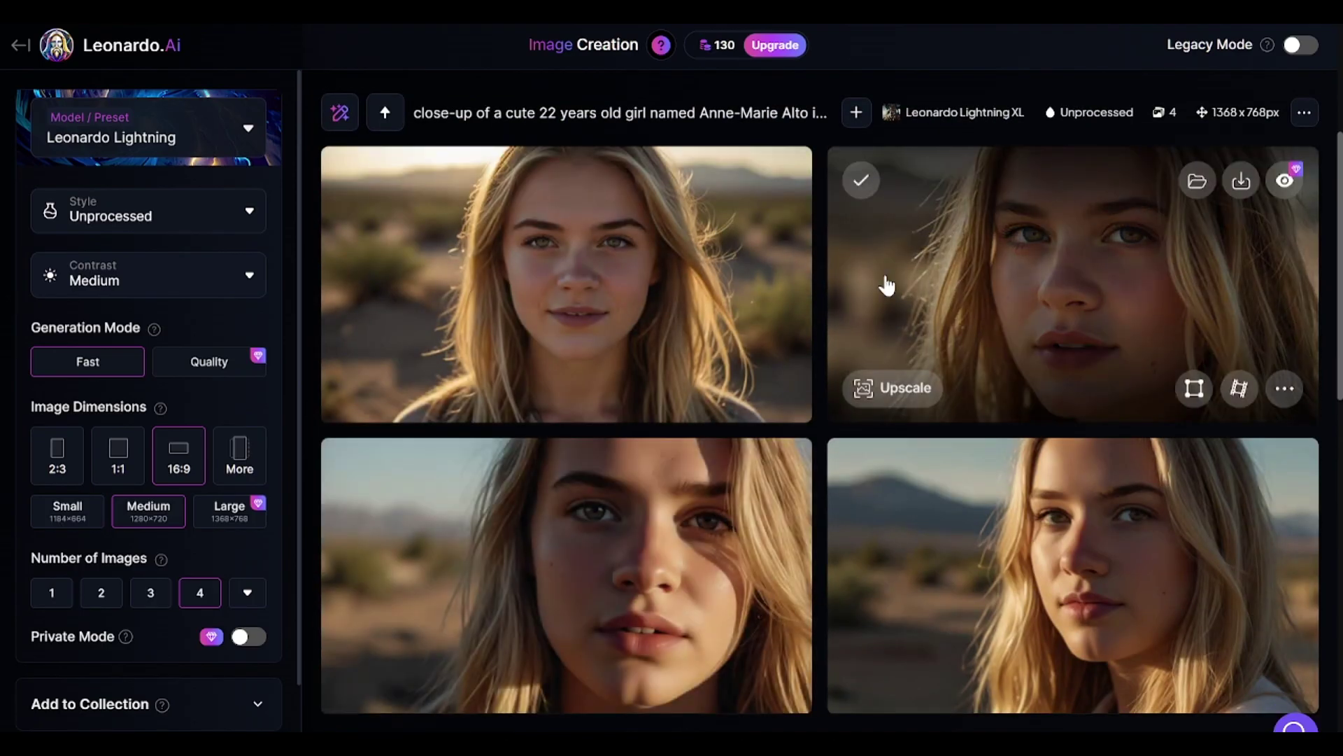
scroll(516, 480, up, 5)
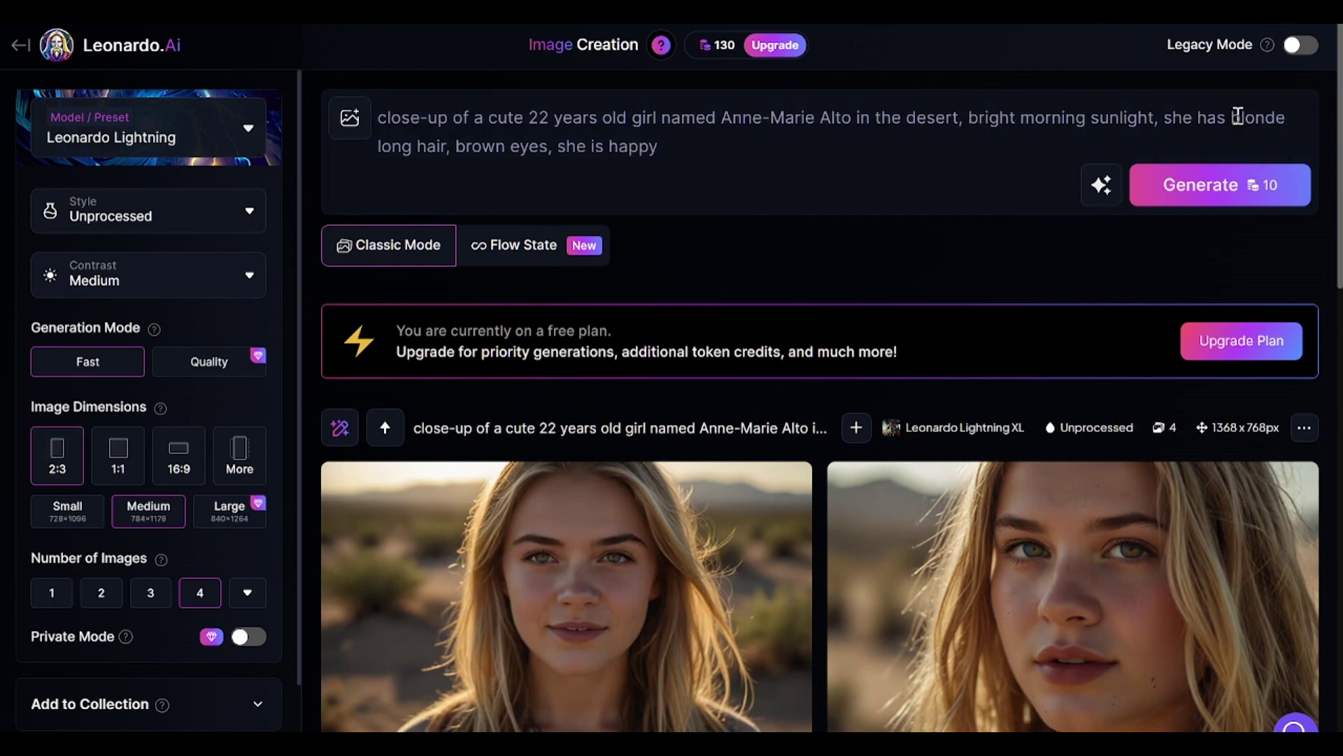
Regenerate as square 1:1 portraits of the happy pink-haired girl.
click(128, 462)
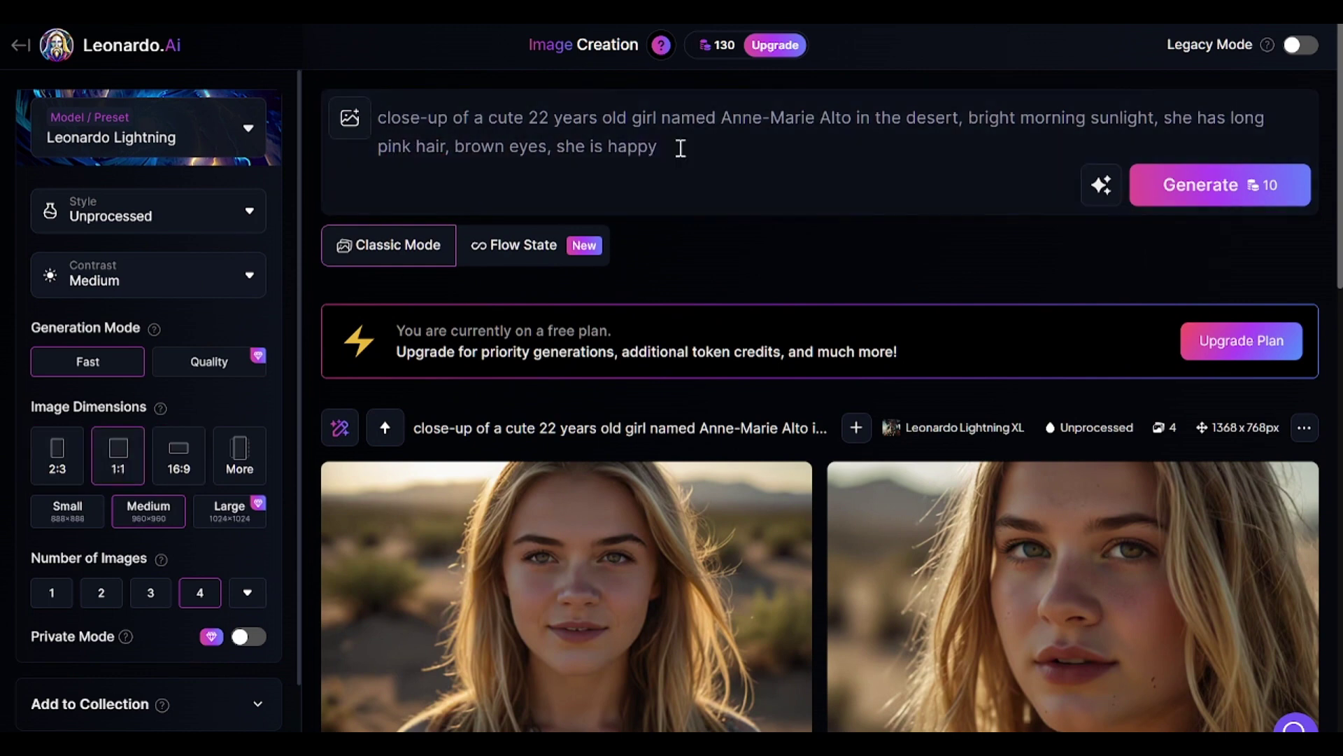
key(Return)
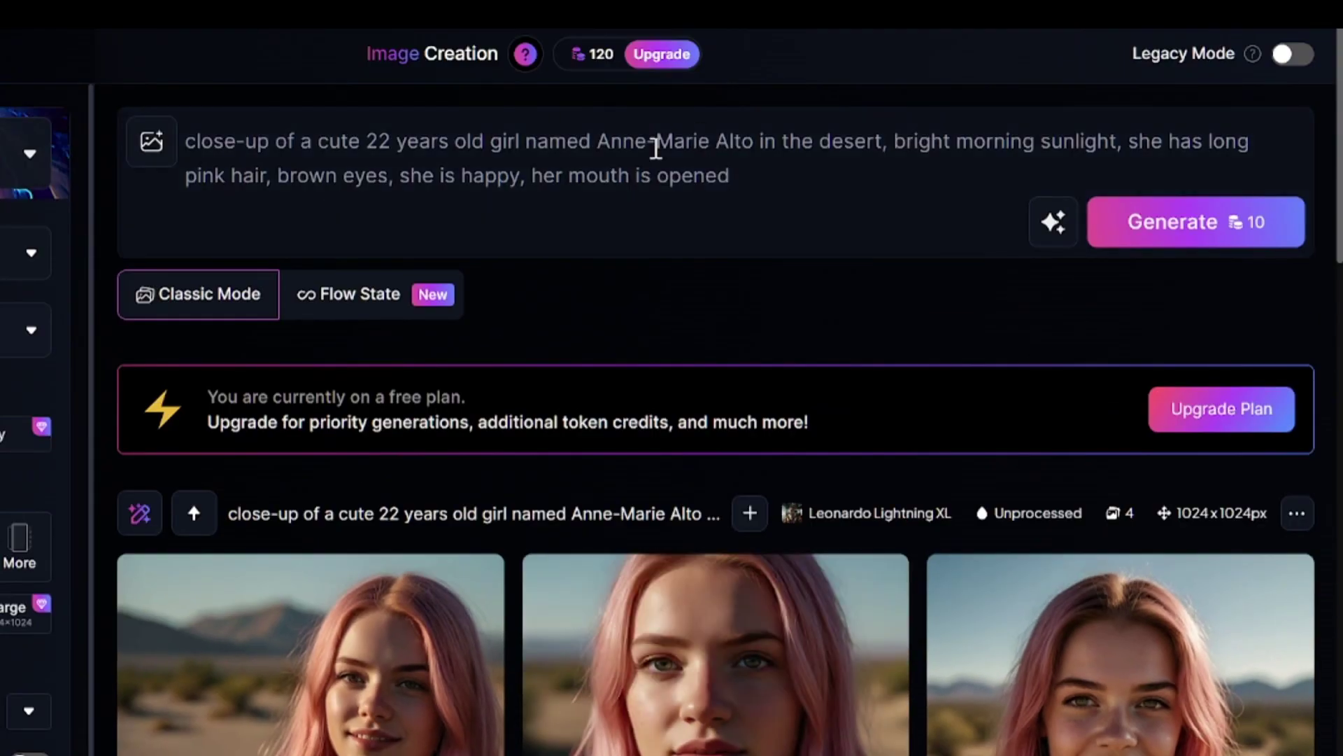
drag(597, 142, 753, 141)
Generate portraits under a new character name, then a 16:9 widescreen batch.
text(Sophie Ford)
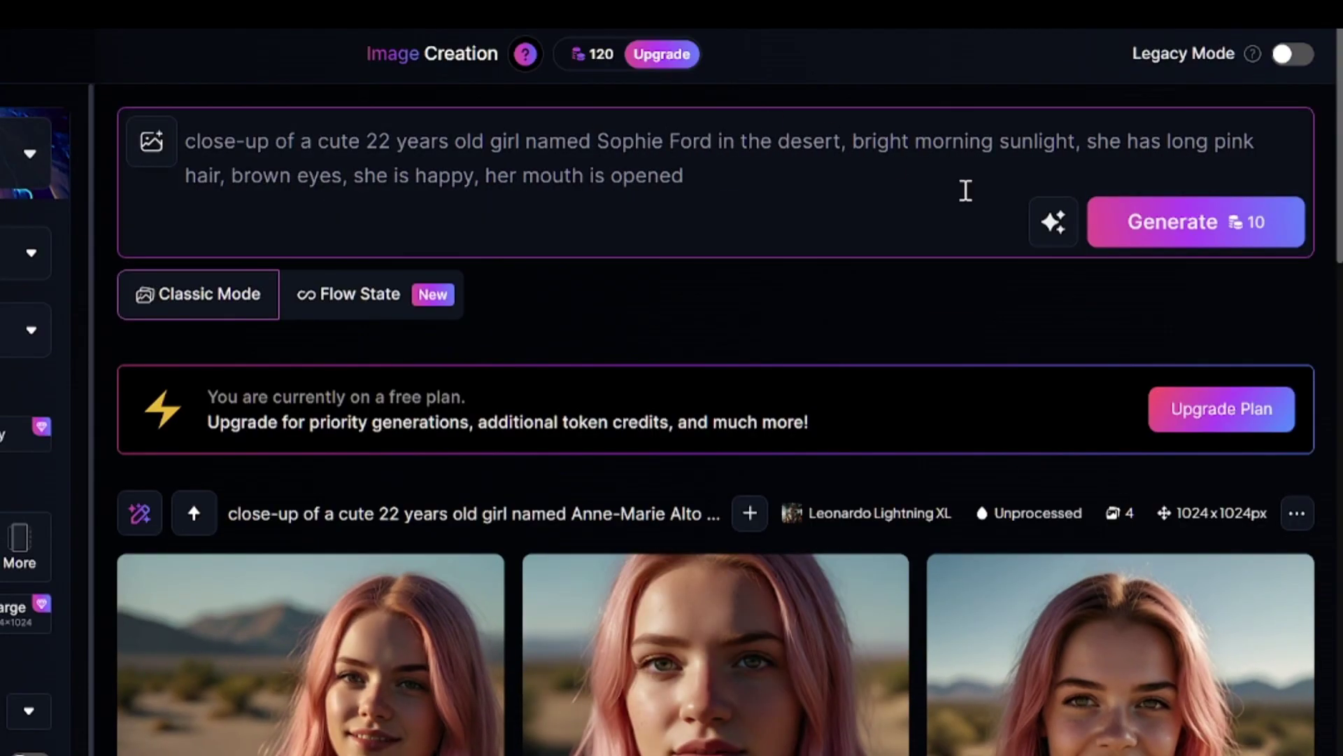
click(1155, 222)
scroll(783, 344, down, 4)
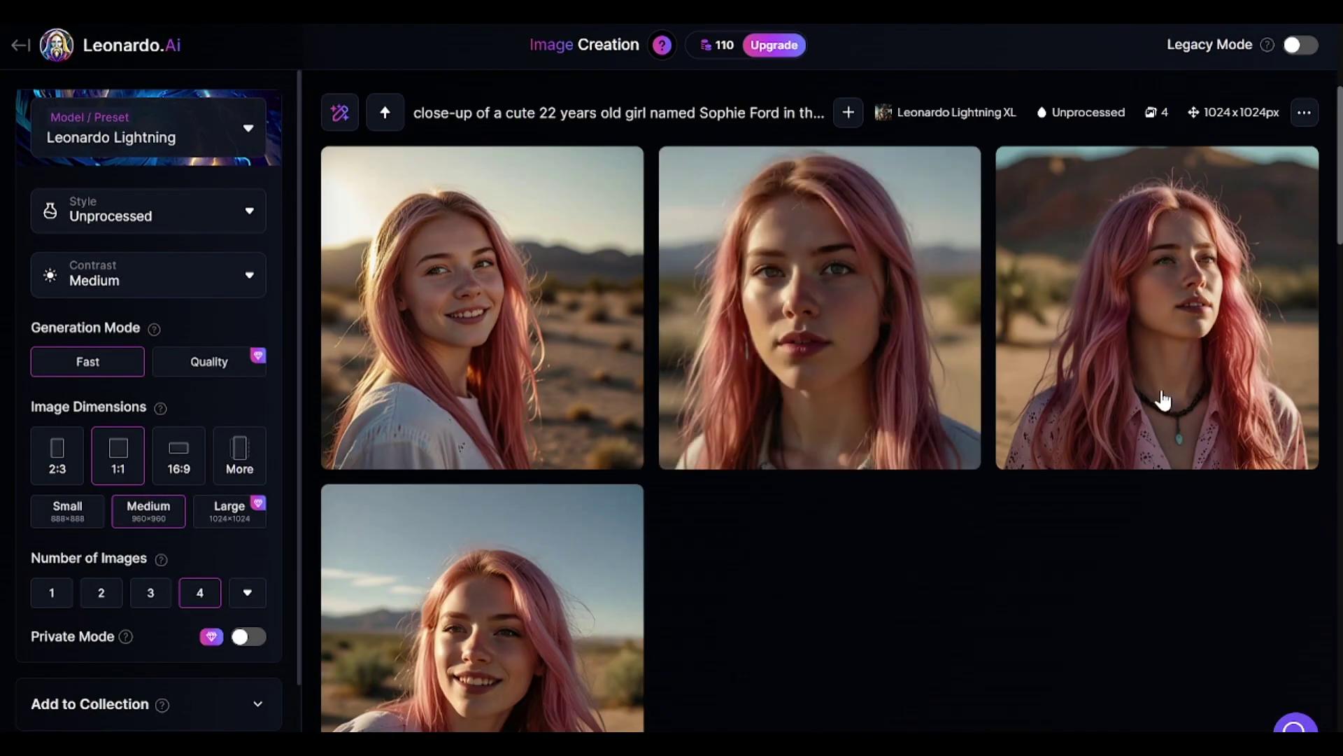
scroll(840, 494, up, 4)
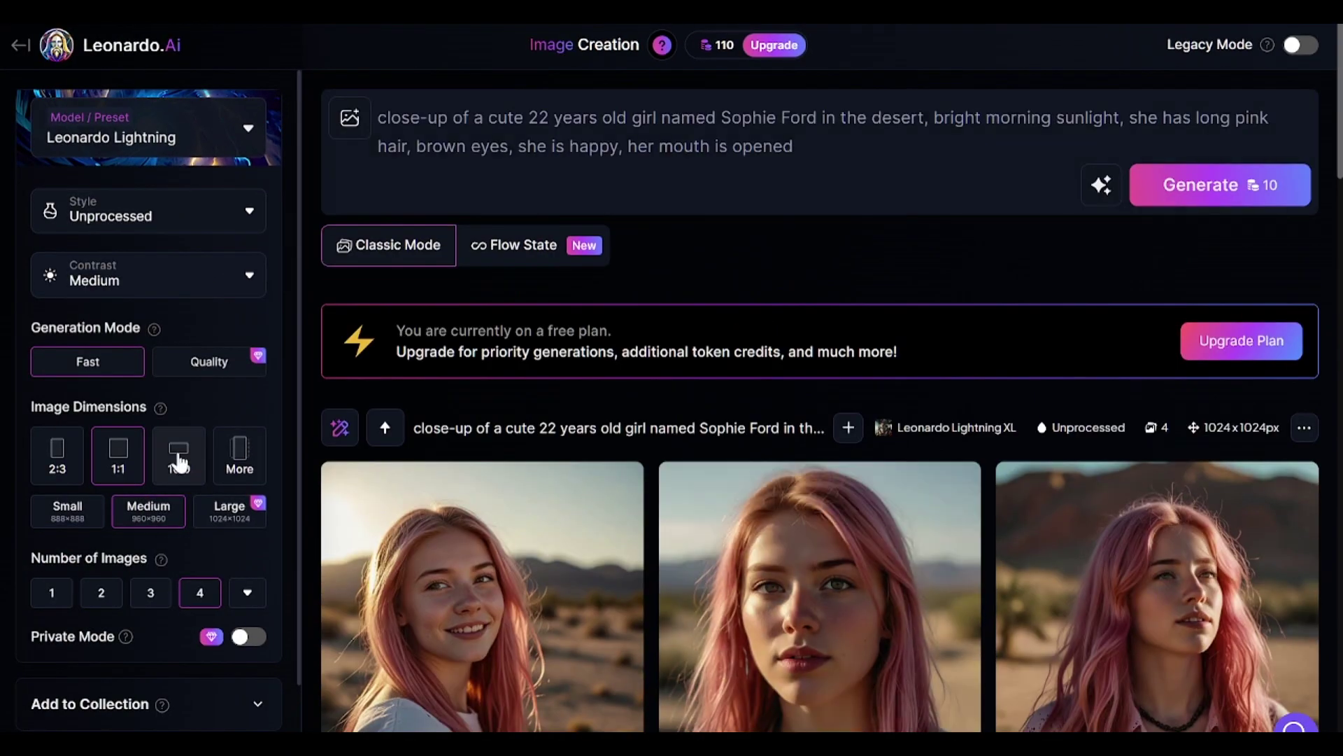
click(1218, 196)
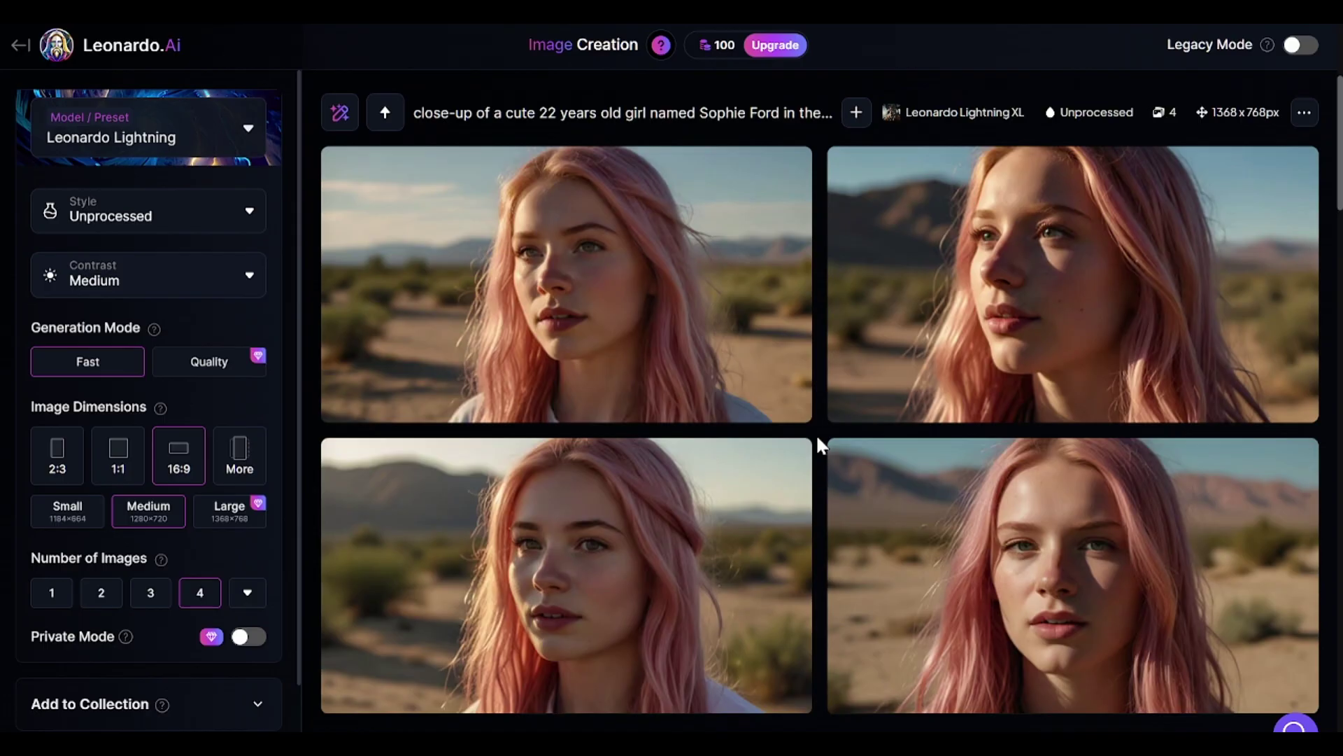
Set the style to Dynamic and generate a tall 2:3 batch.
scroll(816, 434, up, 4)
click(208, 221)
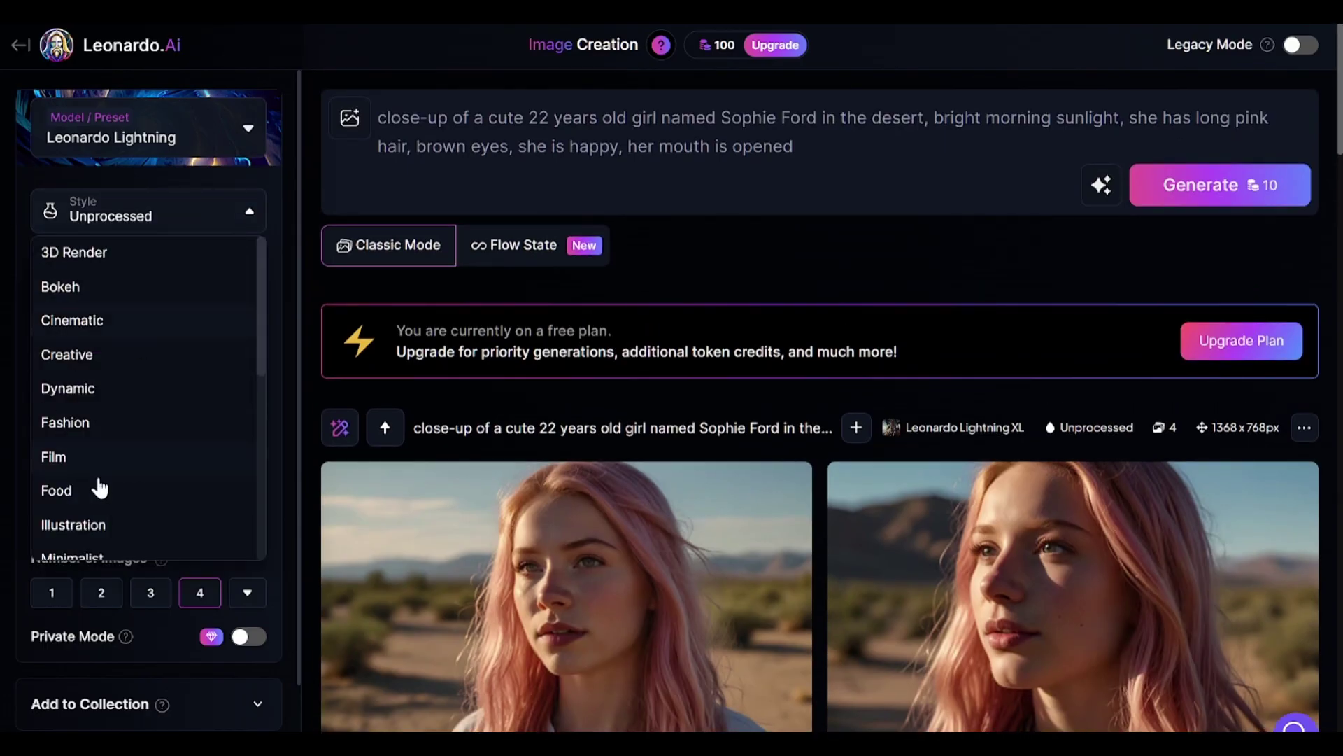
click(100, 390)
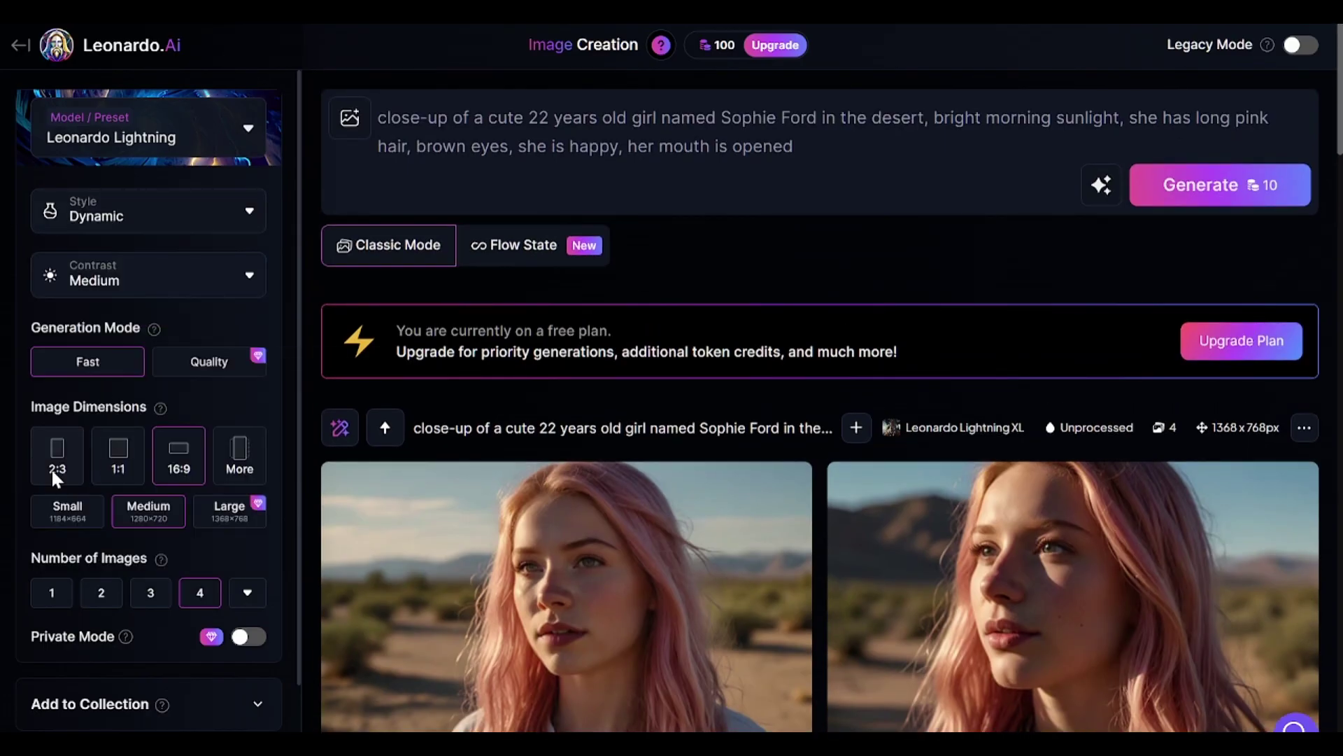
click(1187, 190)
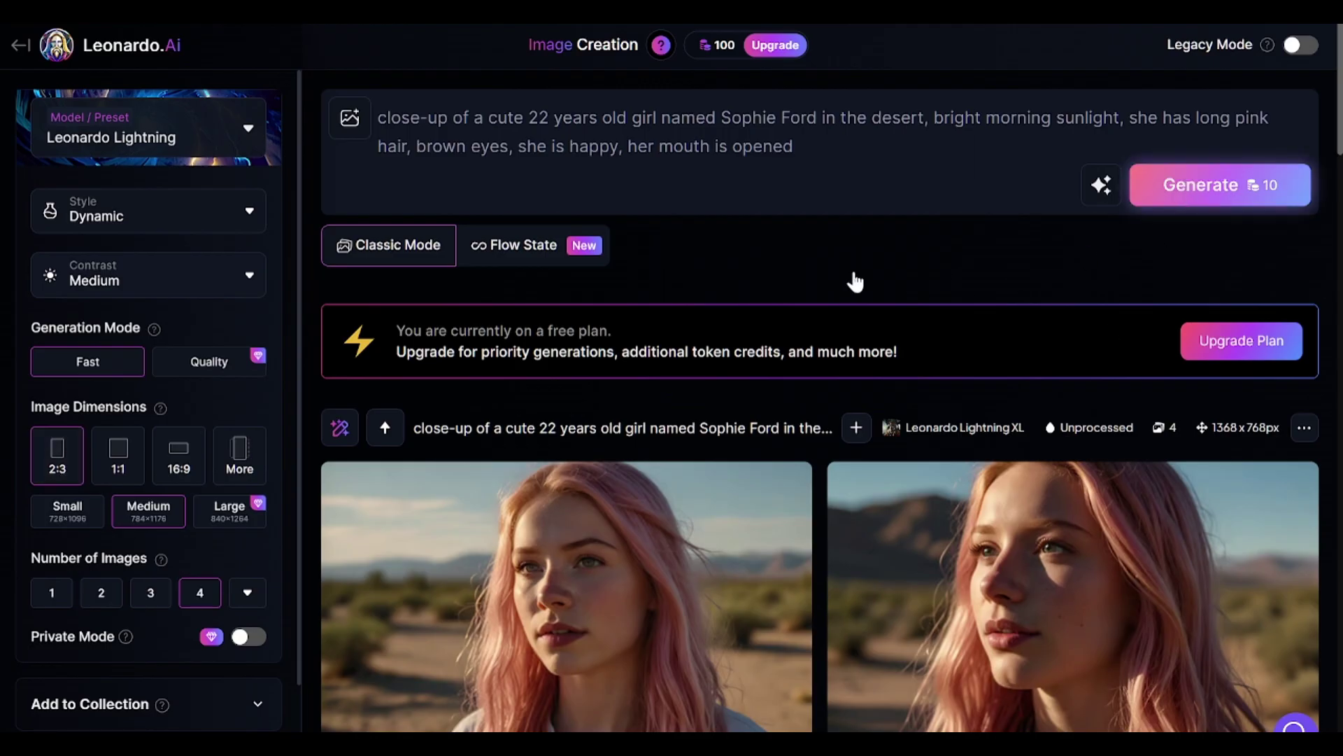
scroll(909, 490, down, 4)
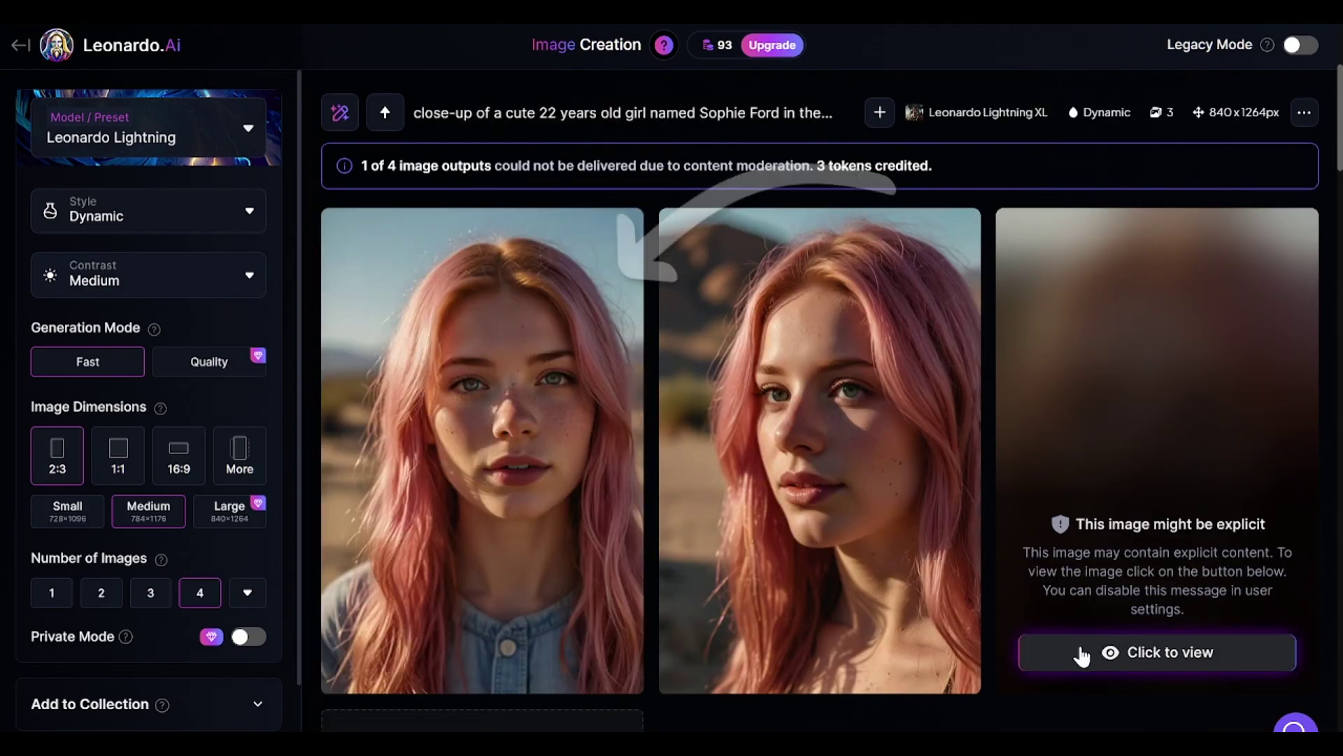
scroll(1085, 654, up, 4)
Wrap the character's name in triple parentheses and regenerate, revealing the flagged image.
click(478, 173)
text(((())))
click(1185, 263)
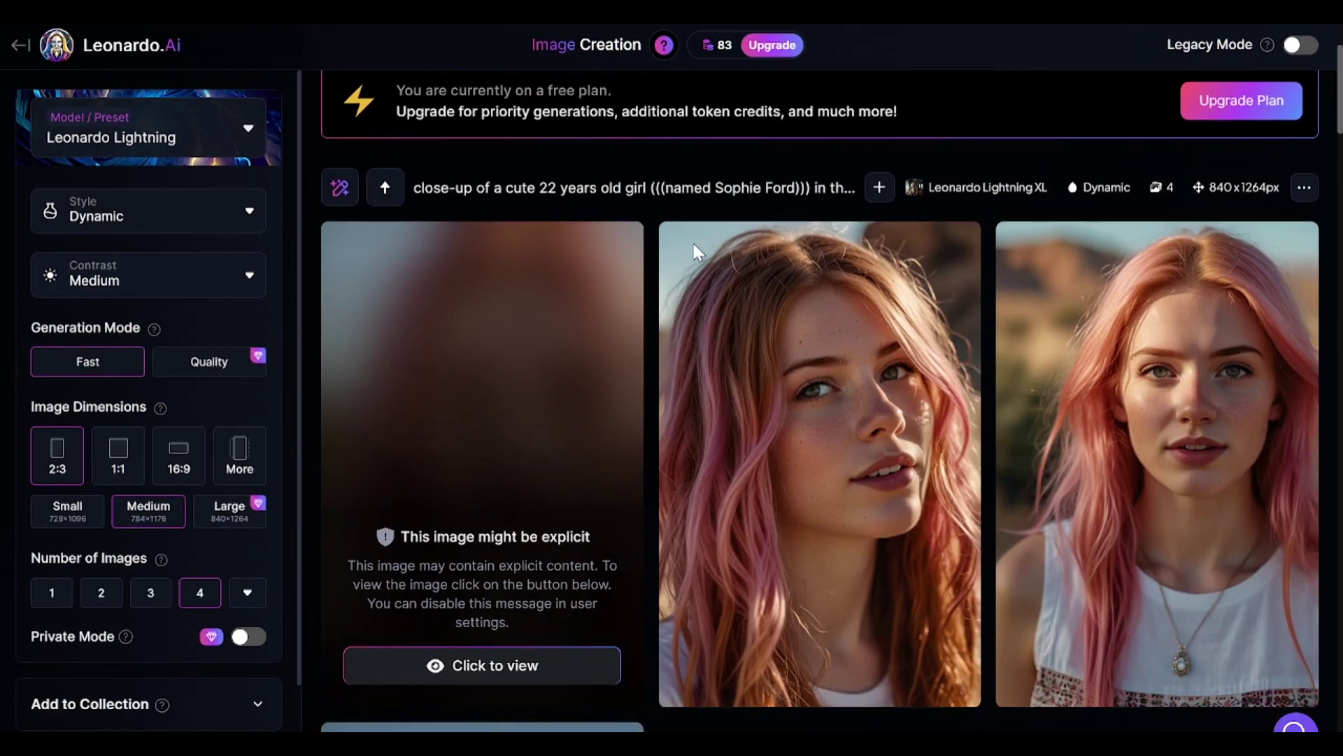
click(496, 664)
scroll(669, 453, down, 5)
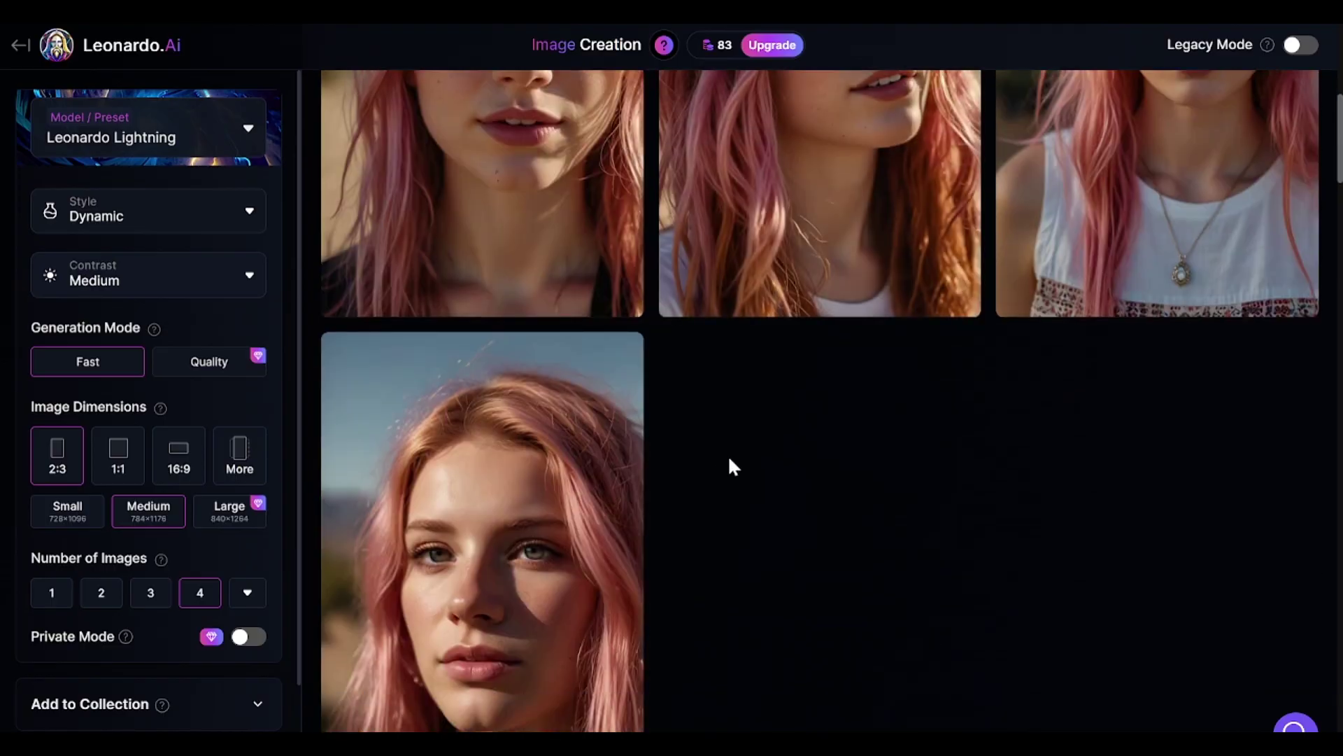
scroll(728, 455, up, 5)
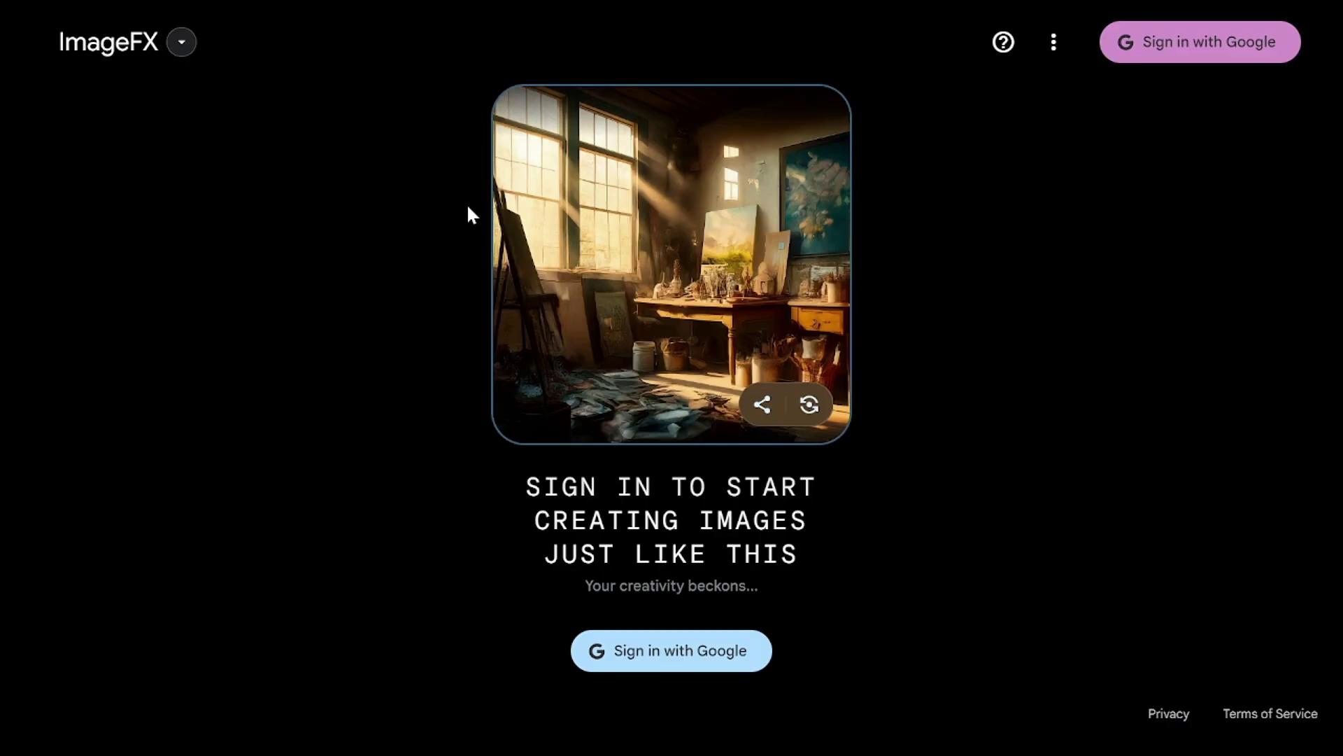
Write a prompt for a close-up of a 25-year-old European man in an orange space suit in a tropical forest at evening.
click(638, 658)
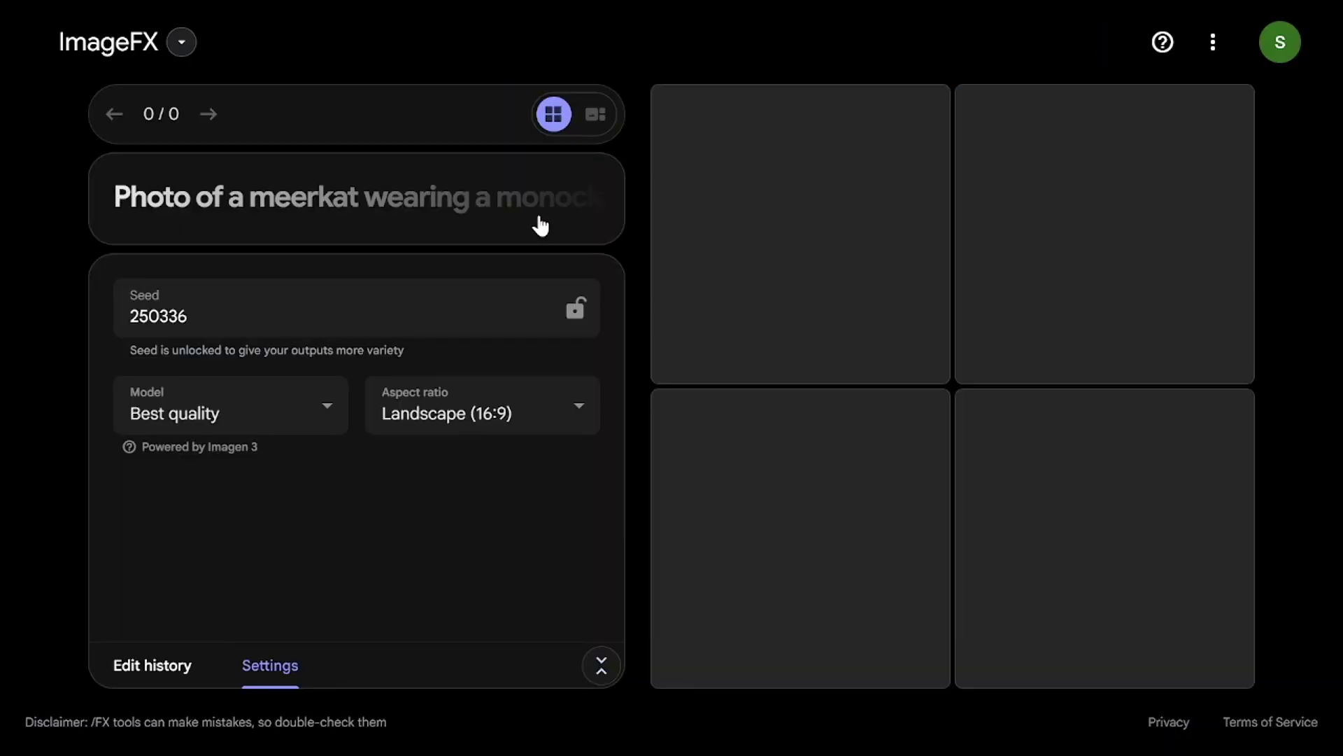
click(446, 219)
text(25)
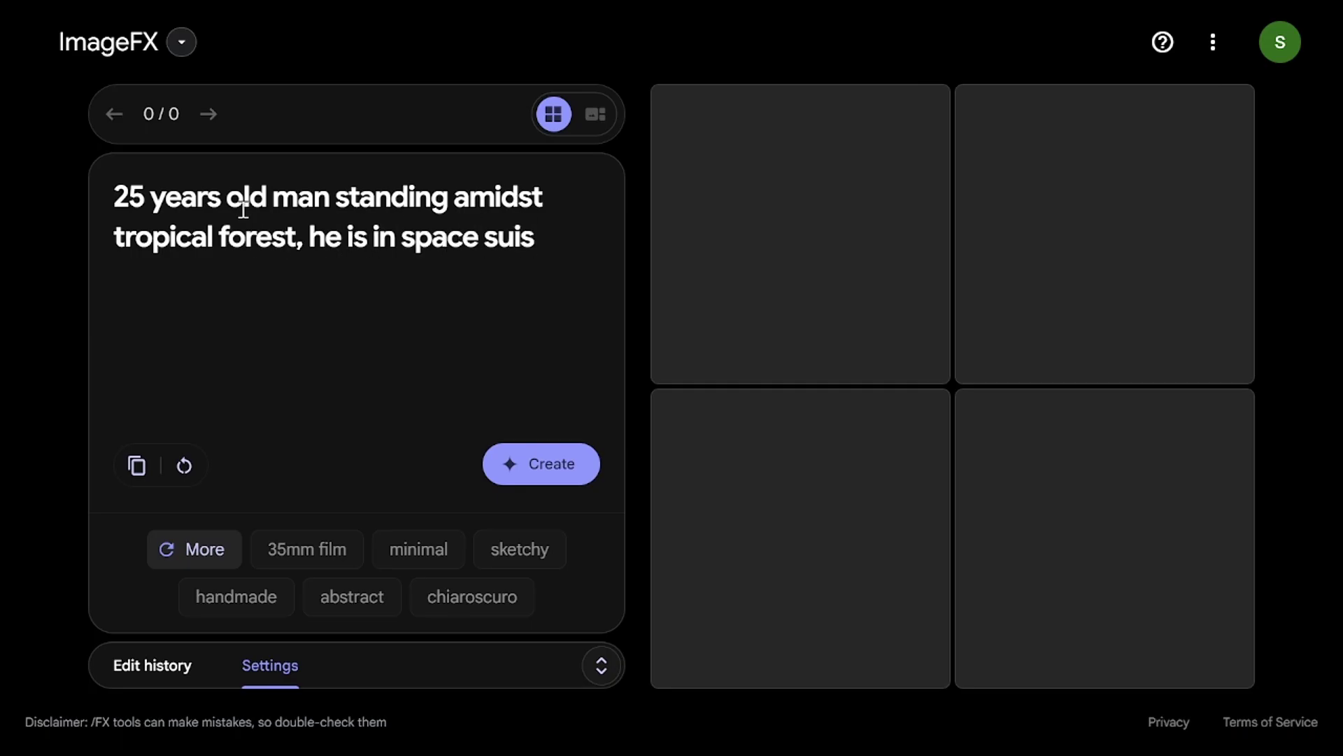
click(97, 202)
text(close-up of a)
click(394, 286)
text(,)
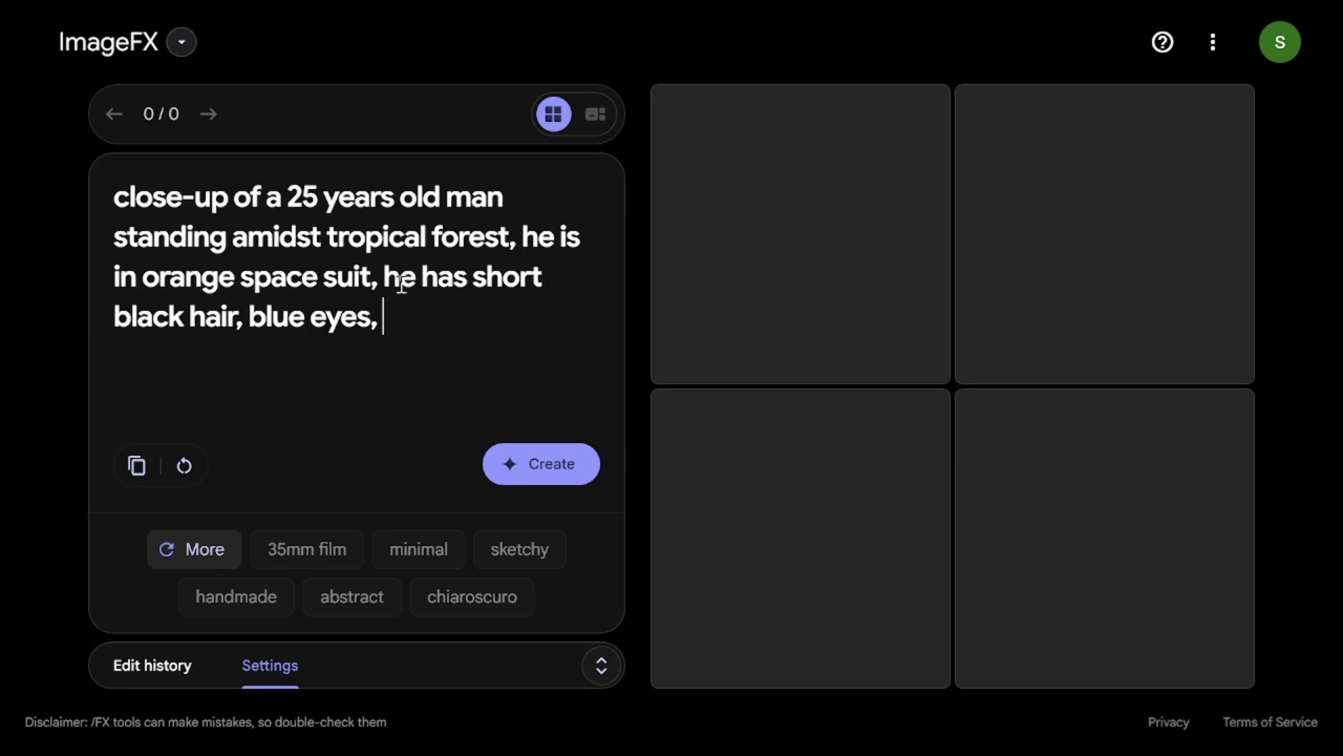
click(472, 198)
text(european)
click(573, 237)
text(at evening)
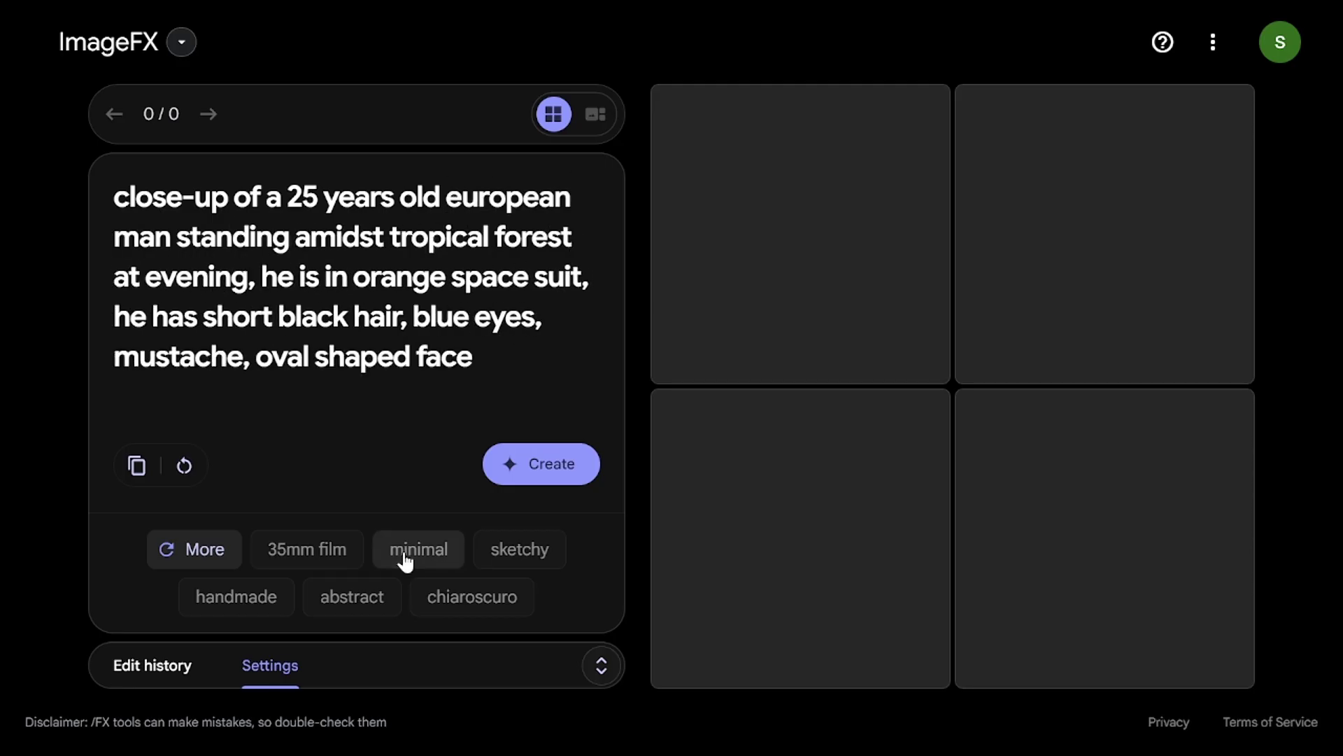
click(501, 377)
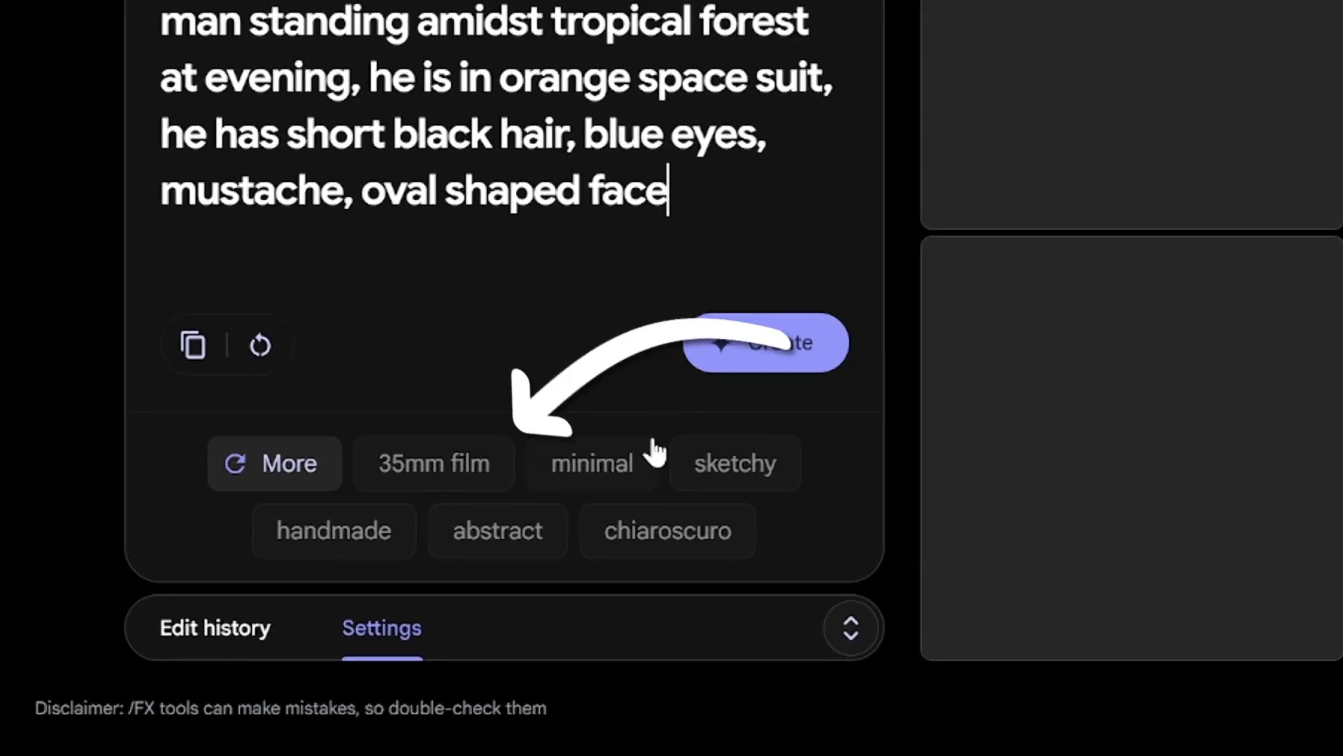
Set the aspect ratio to Mobile portrait (3:4), lock the seed, and create the images.
click(851, 628)
click(733, 300)
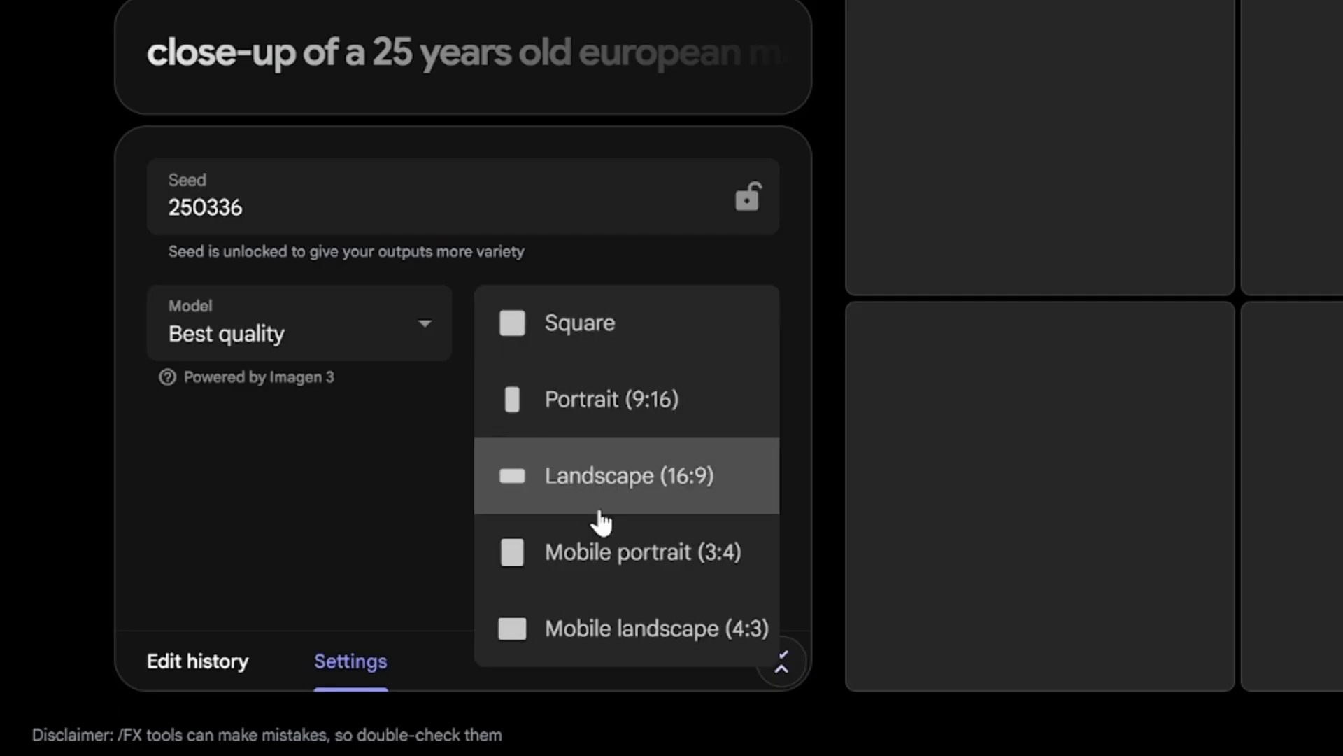
click(604, 547)
click(748, 203)
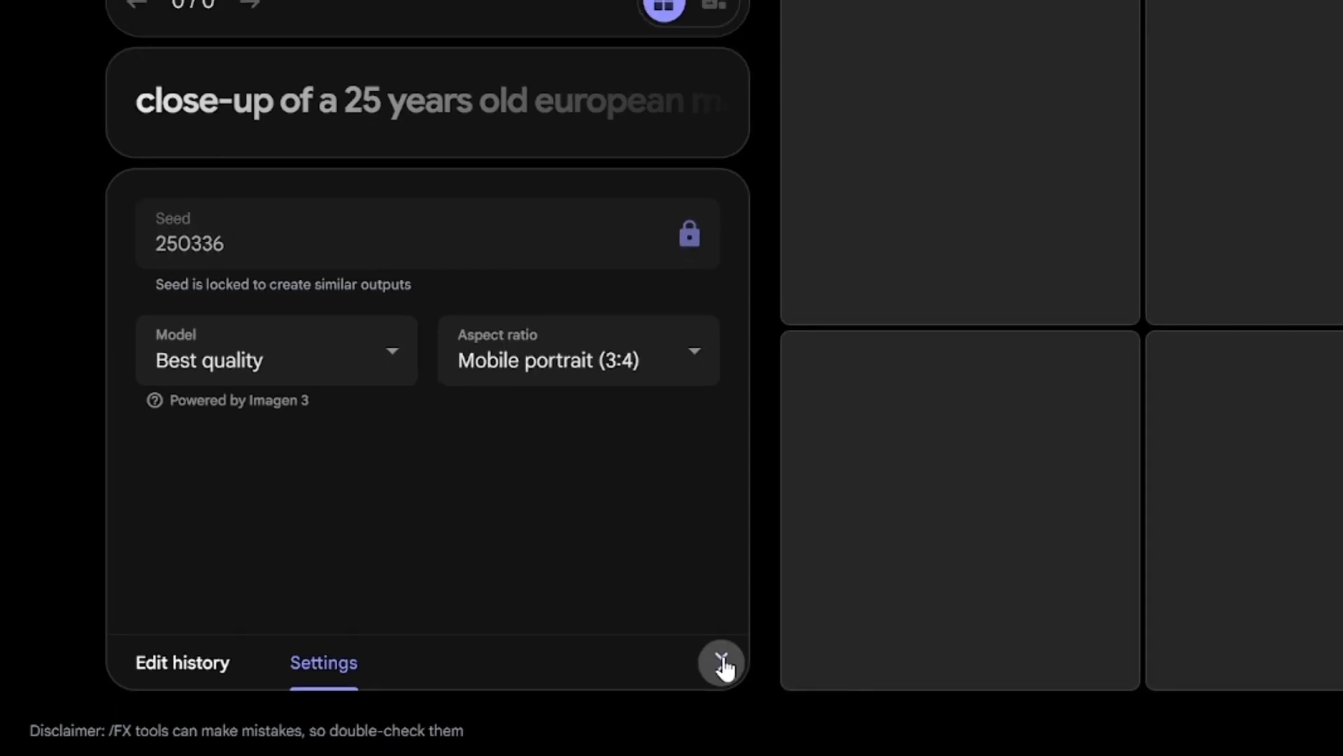
click(722, 663)
click(520, 464)
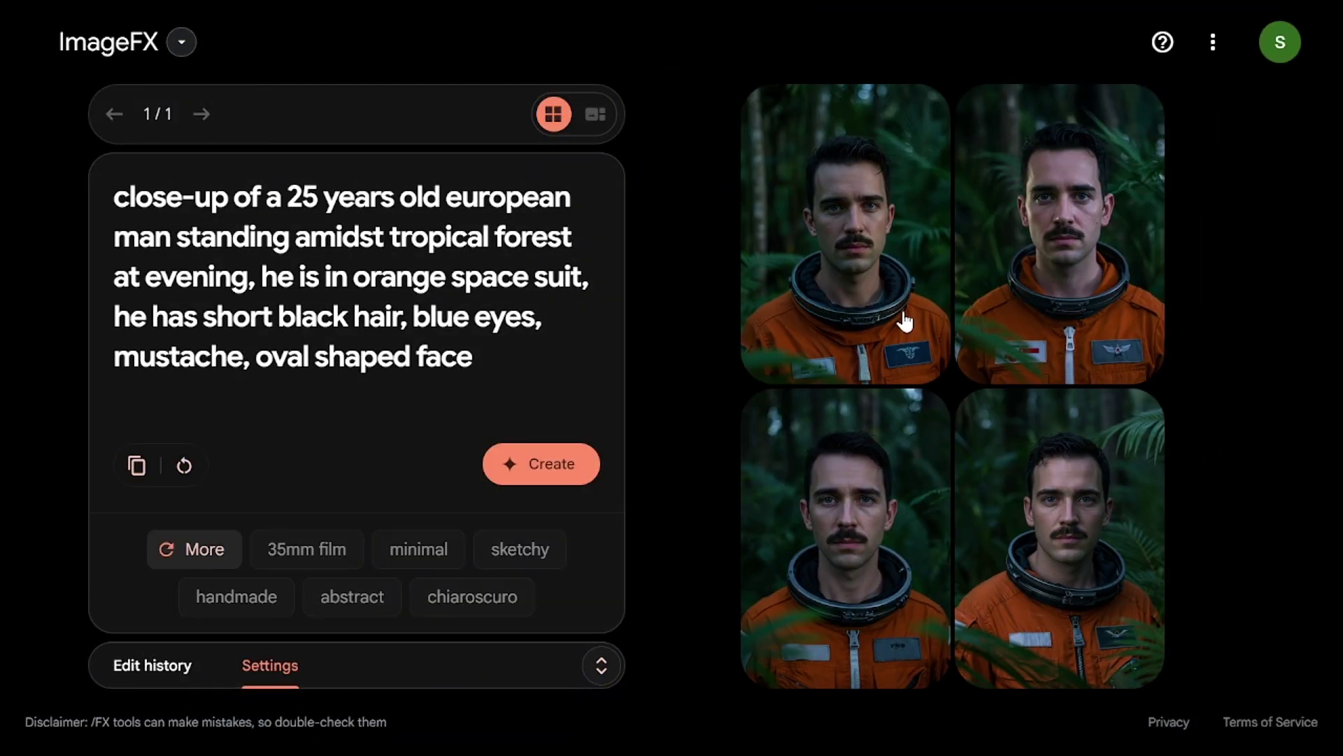
Add the 35mm film and dramatic style chips to the prompt.
click(522, 358)
click(295, 545)
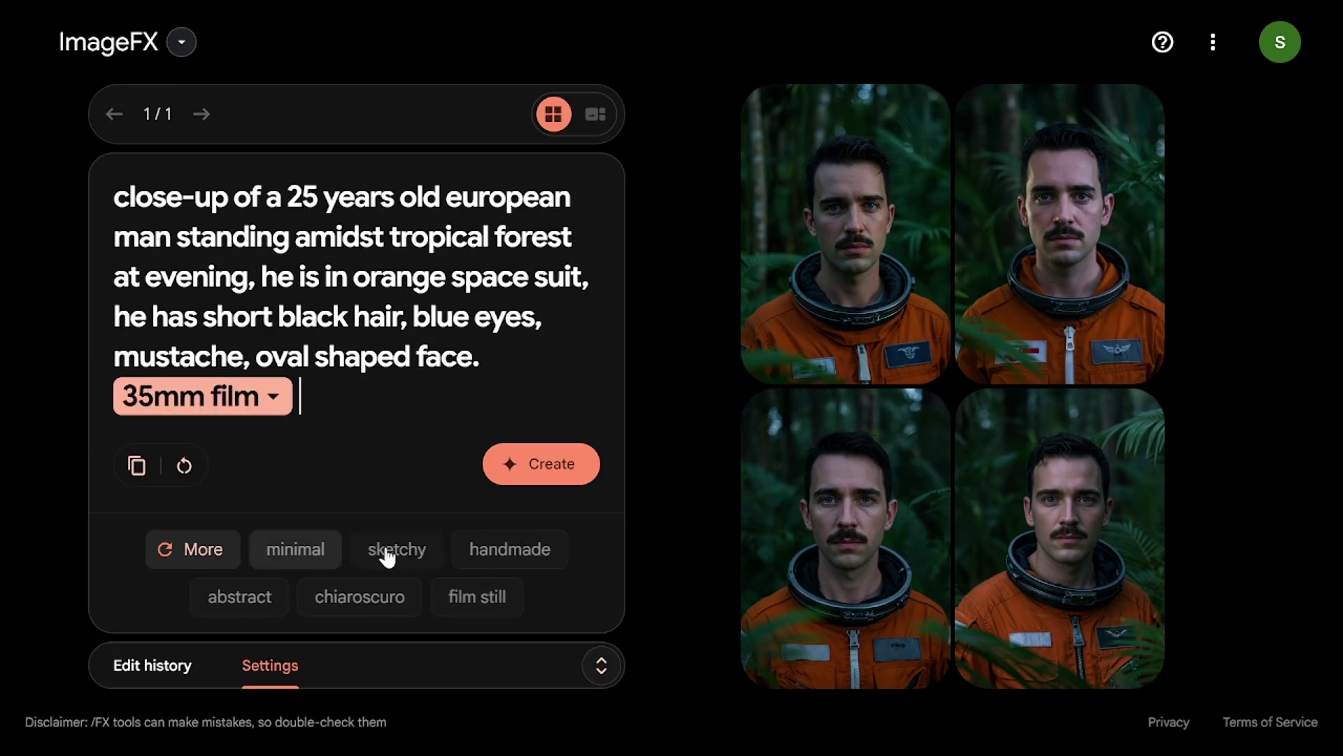
click(155, 556)
click(445, 551)
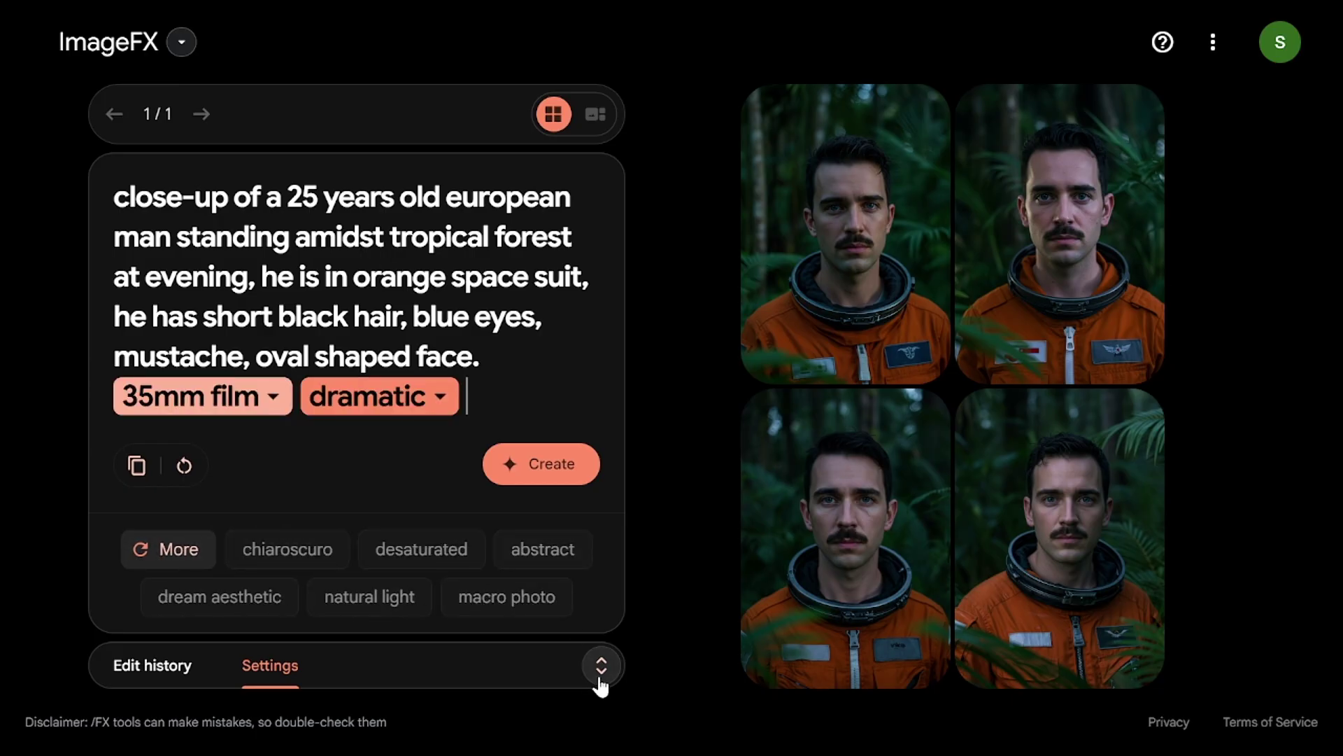
Switch to Mobile landscape (4:3), add 'in the bright sunlight' and generate.
click(599, 679)
click(441, 408)
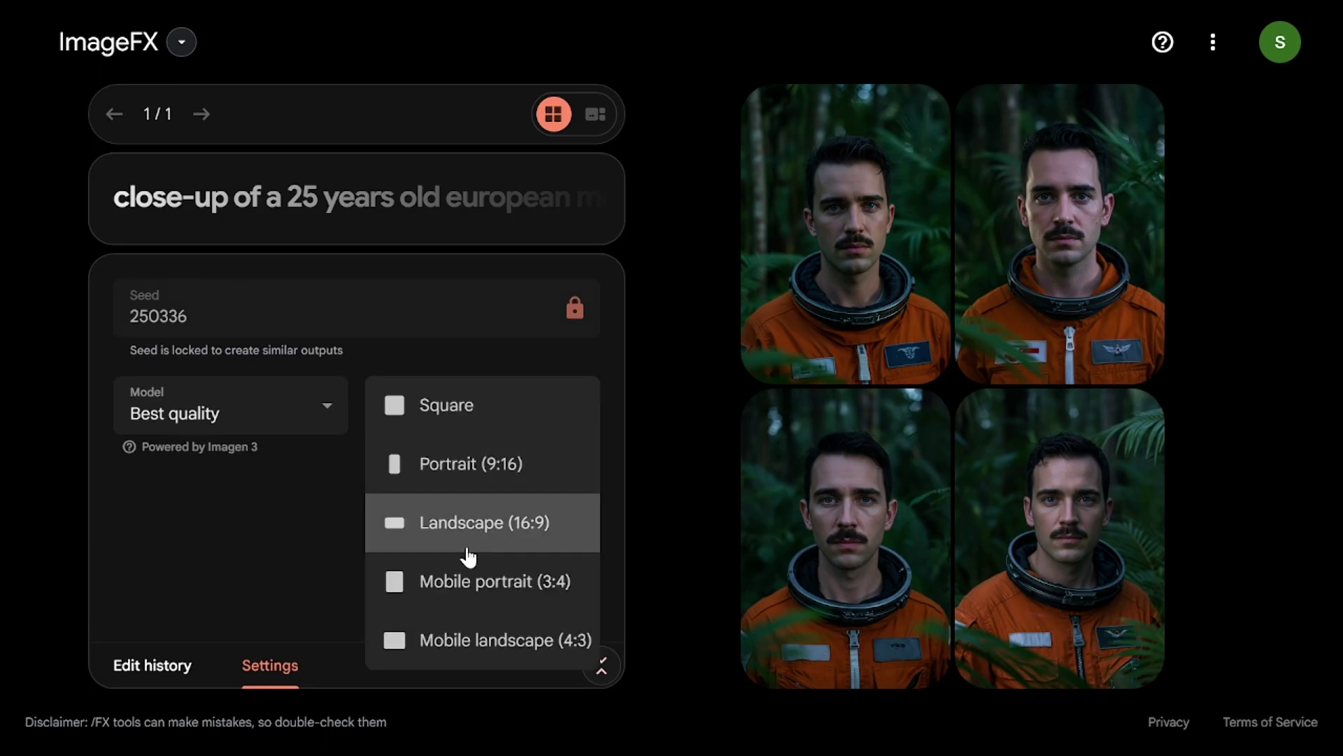
click(460, 640)
click(543, 191)
click(252, 277)
text(in the bright sunlight, he is)
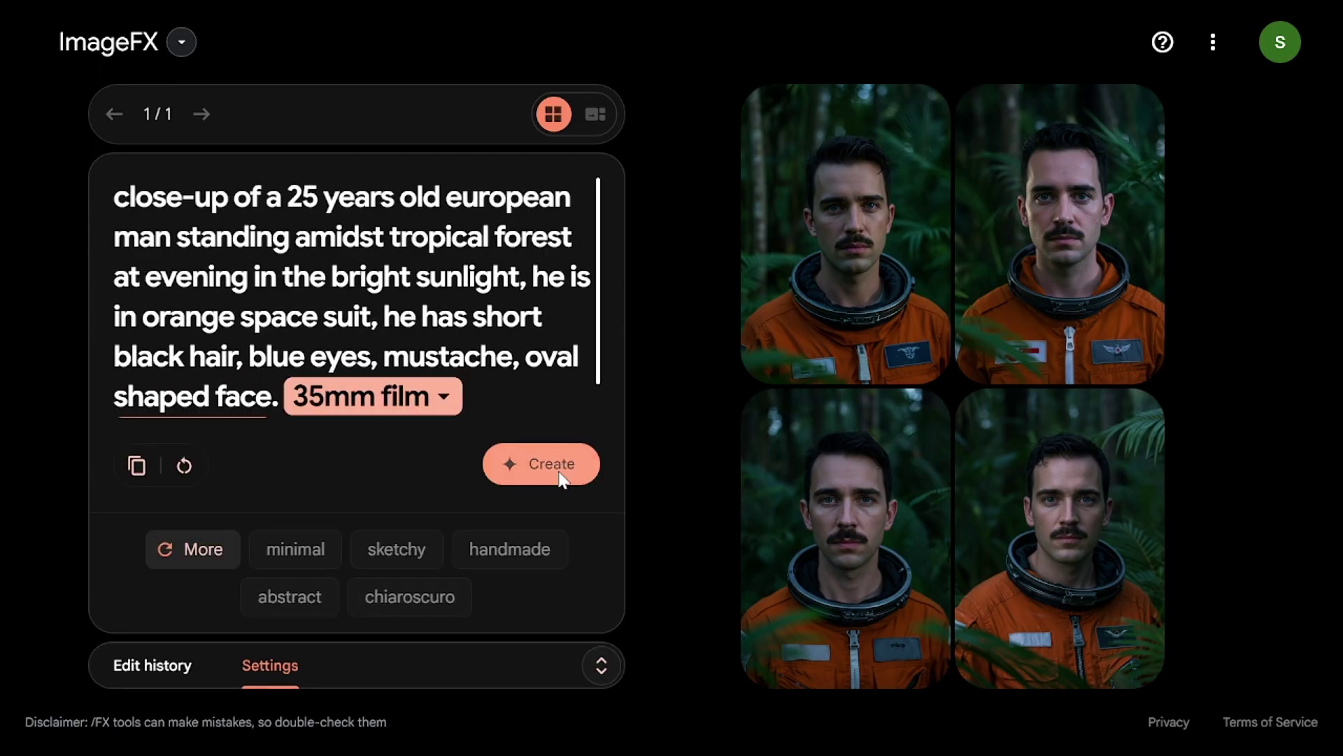
click(560, 475)
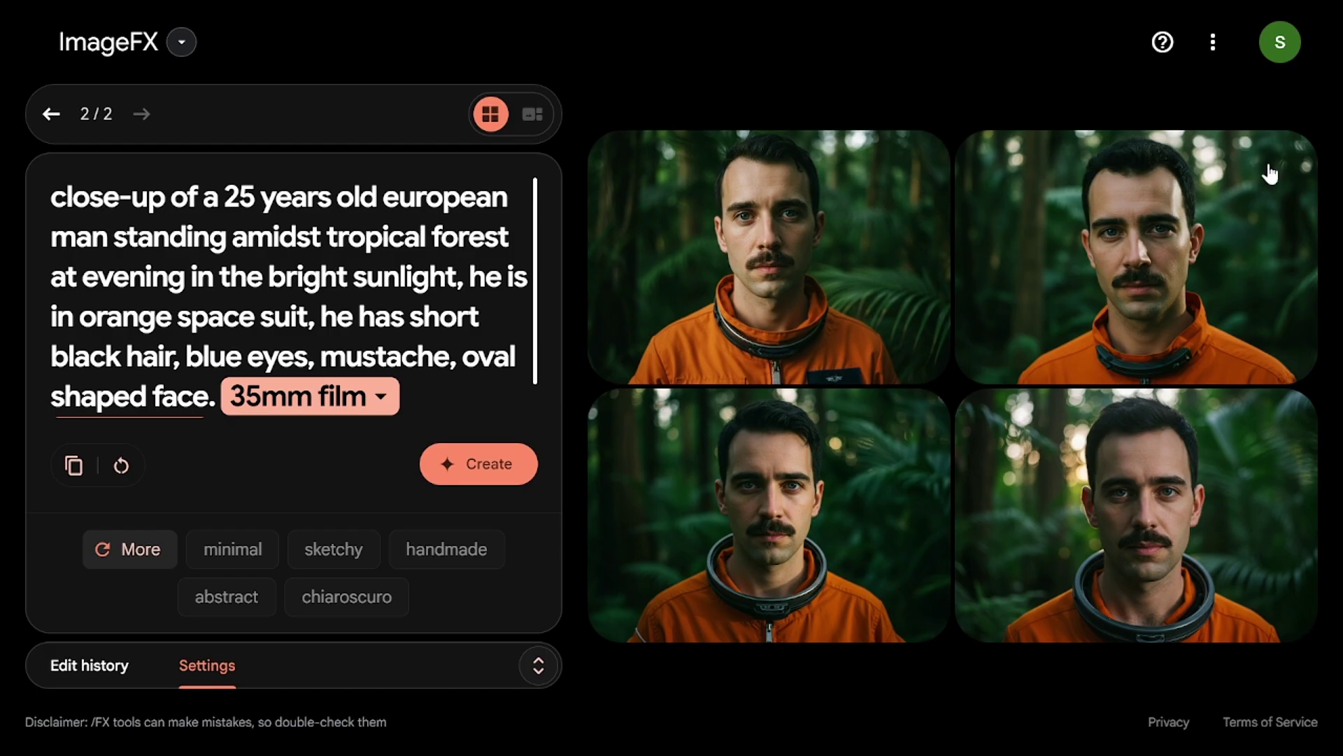
Make the subject happy in a big eastern European city and regenerate.
click(51, 113)
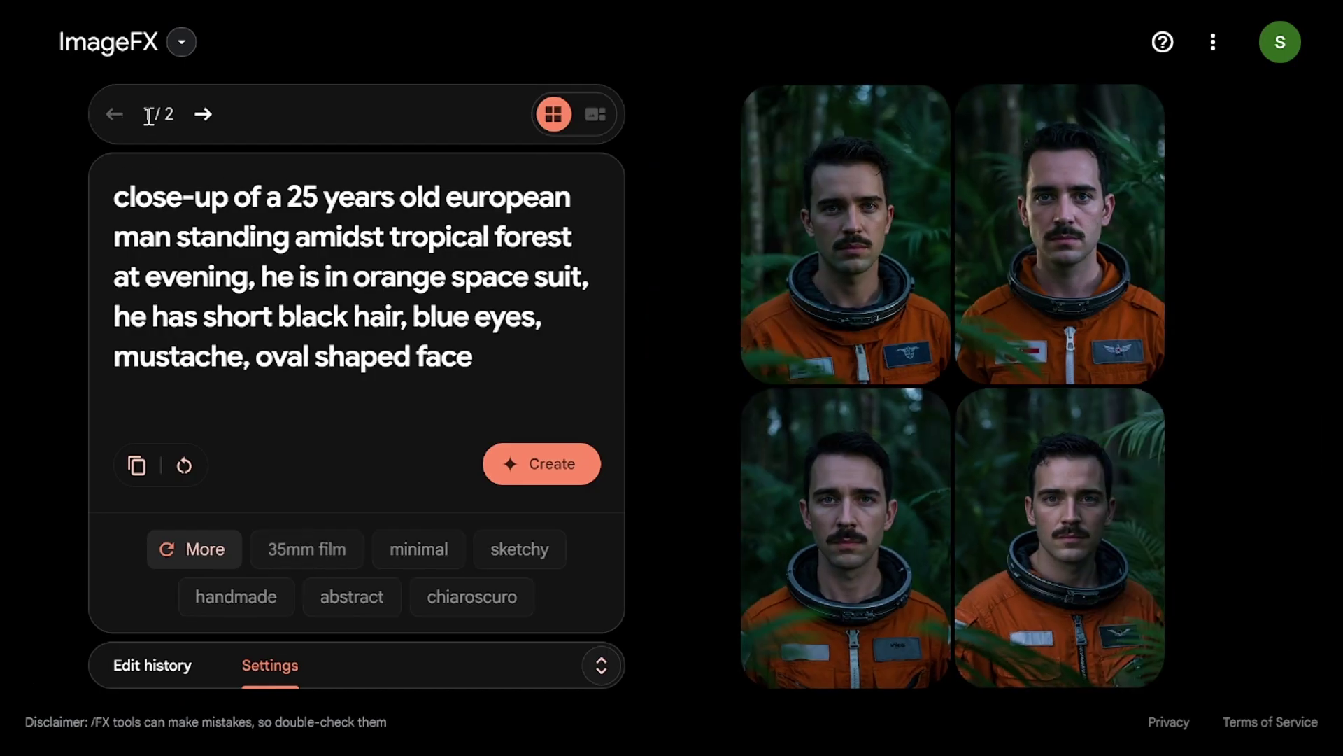
click(201, 112)
click(217, 194)
text(happy )
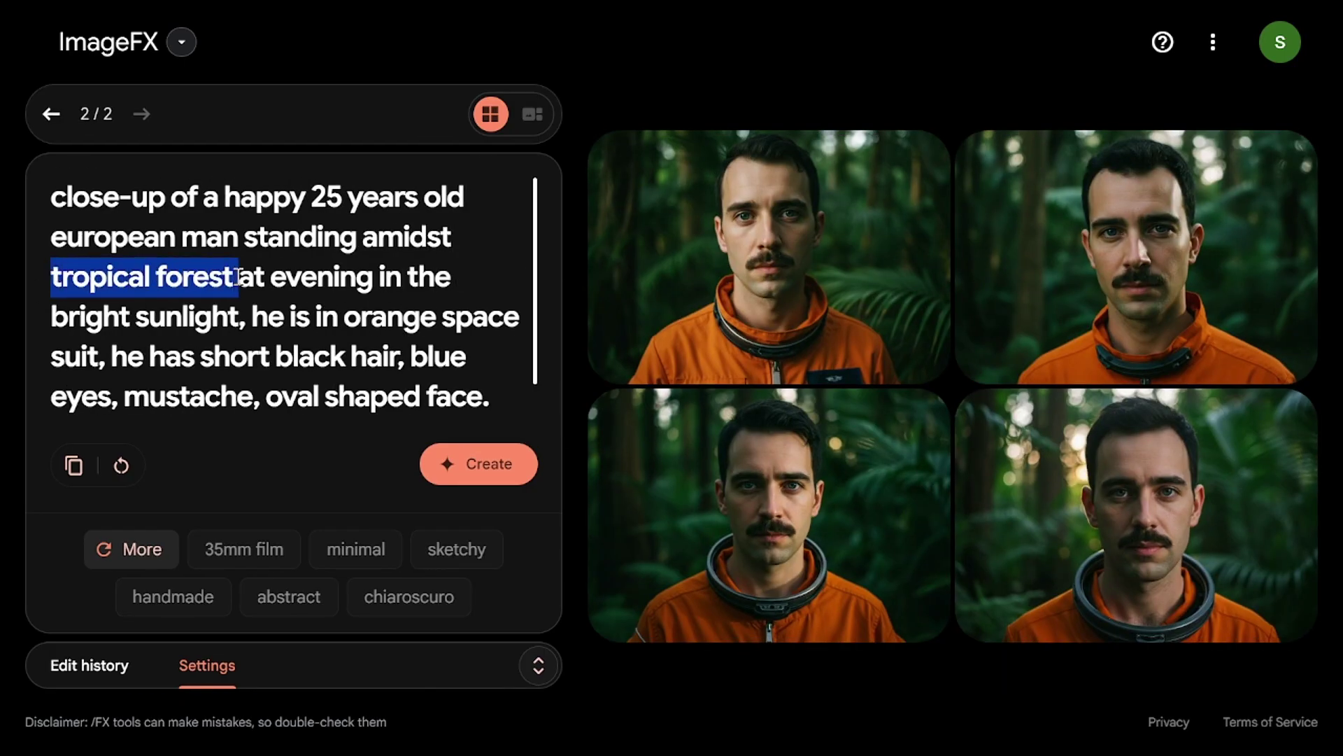
text(big eastern european city)
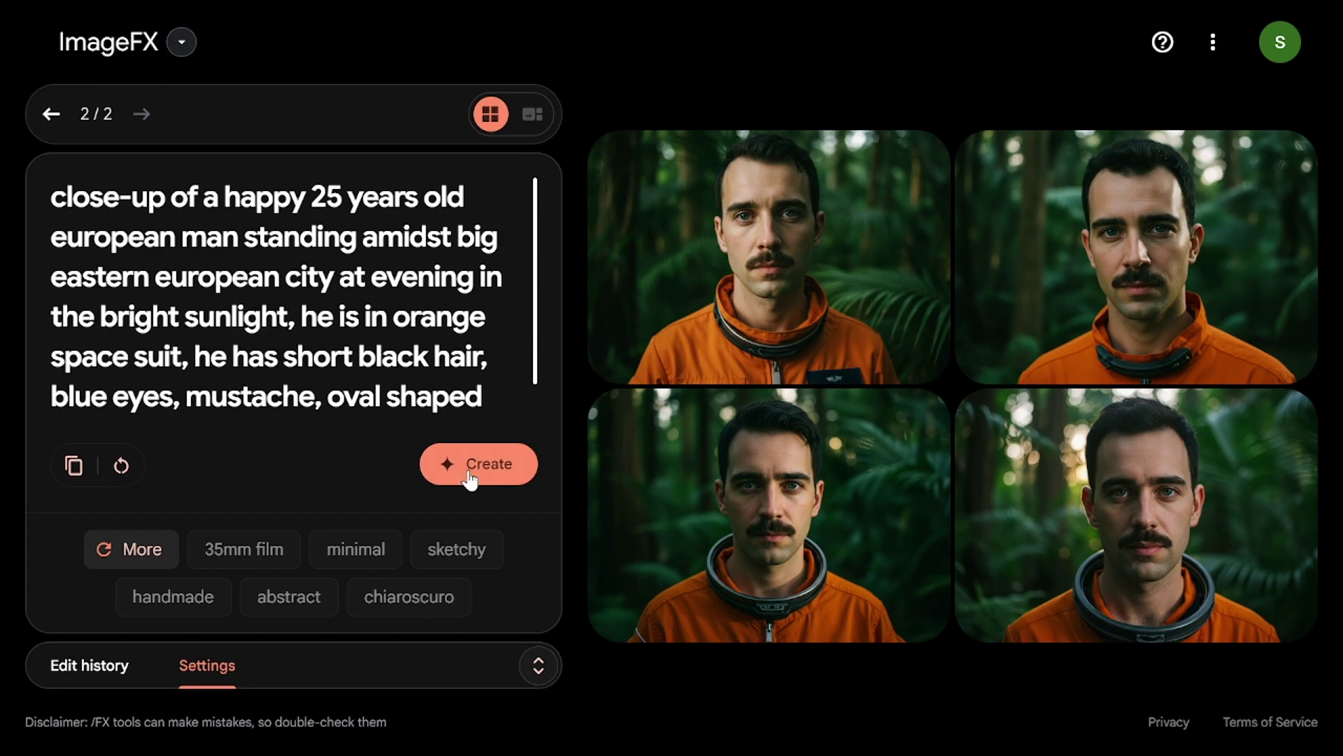
click(470, 476)
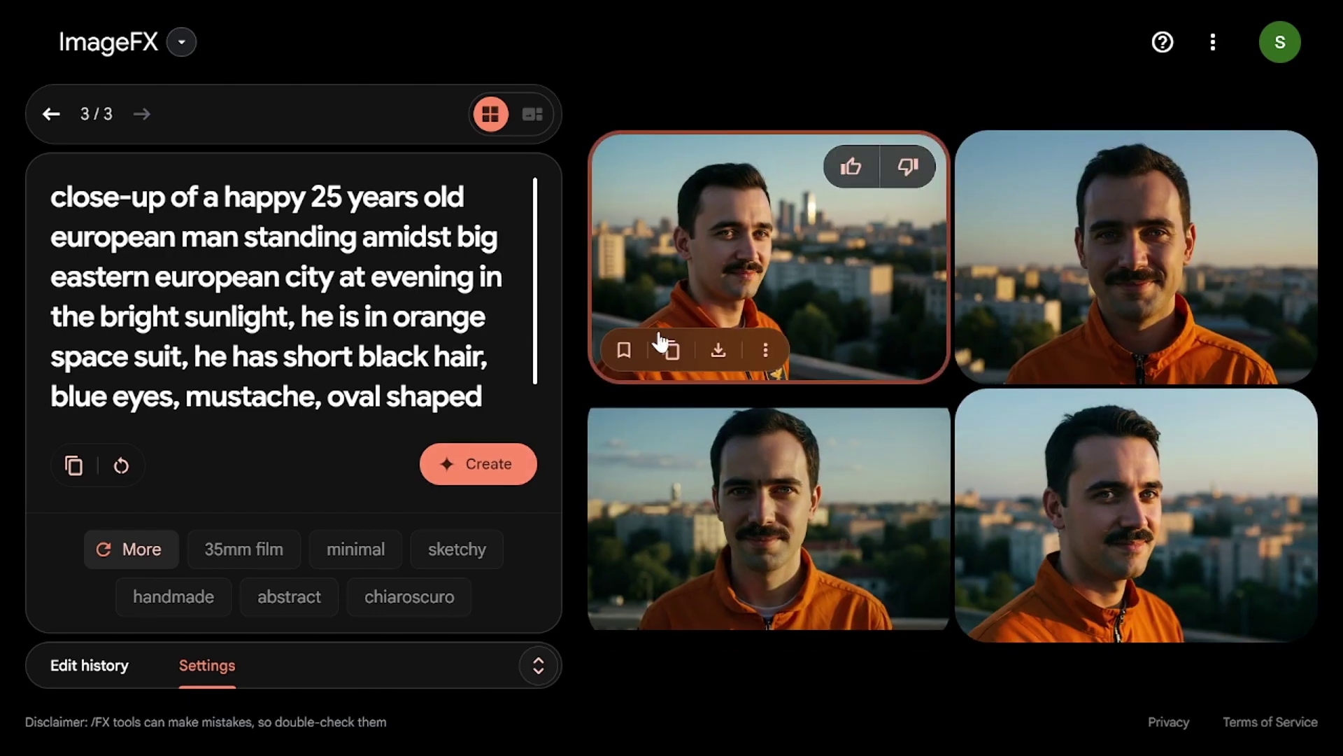
scroll(406, 395, down, 1)
Try a '3d cartoon.' prefix, then turn the man into a woman in a sundress without mustache.
key(ctrl+Home)
text(3d cartoon.)
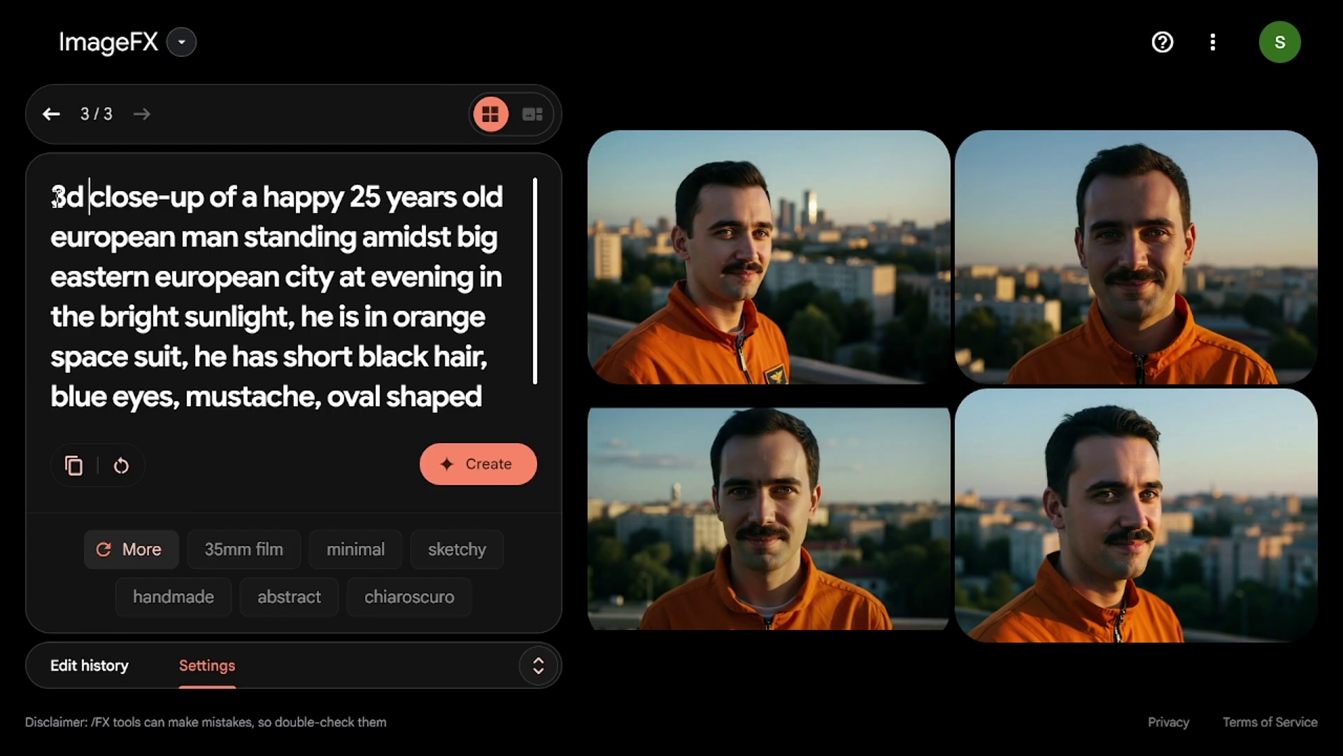
click(472, 464)
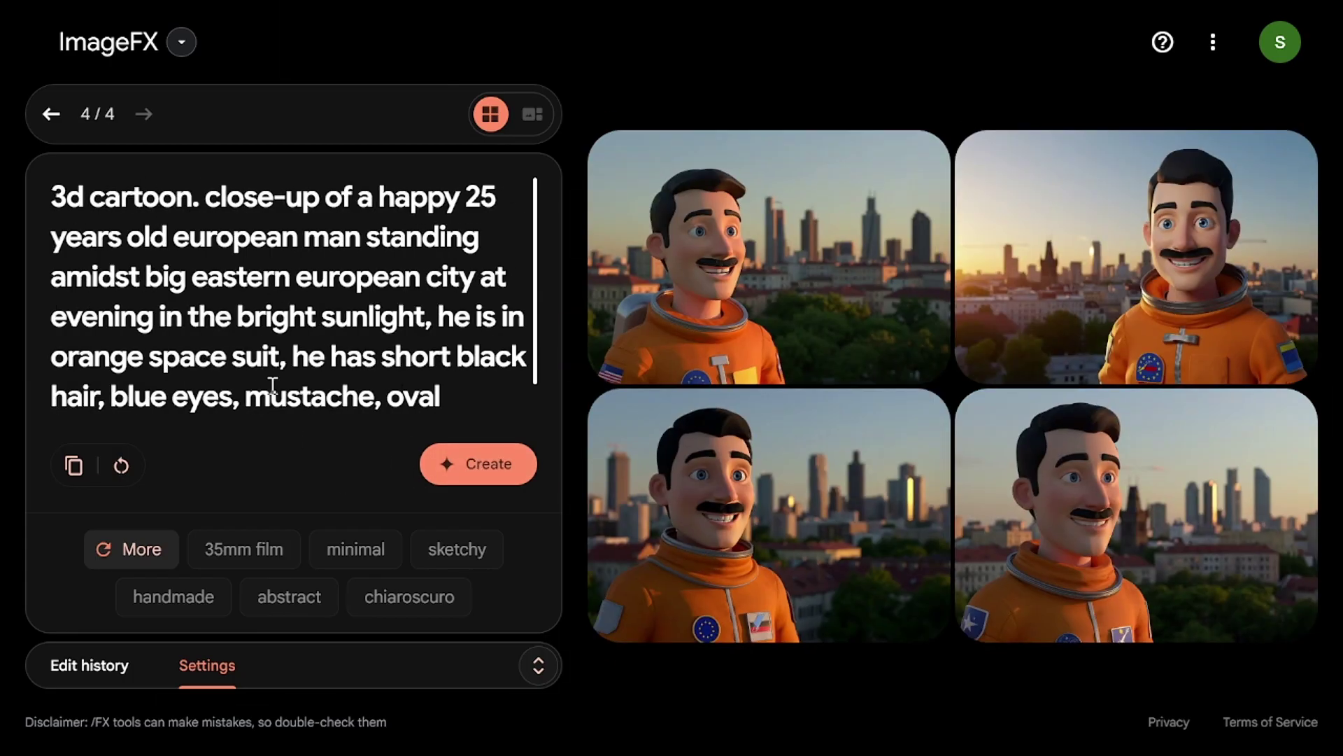
key(shift+Home)
key(BackSpace)
click(184, 237)
text(wo)
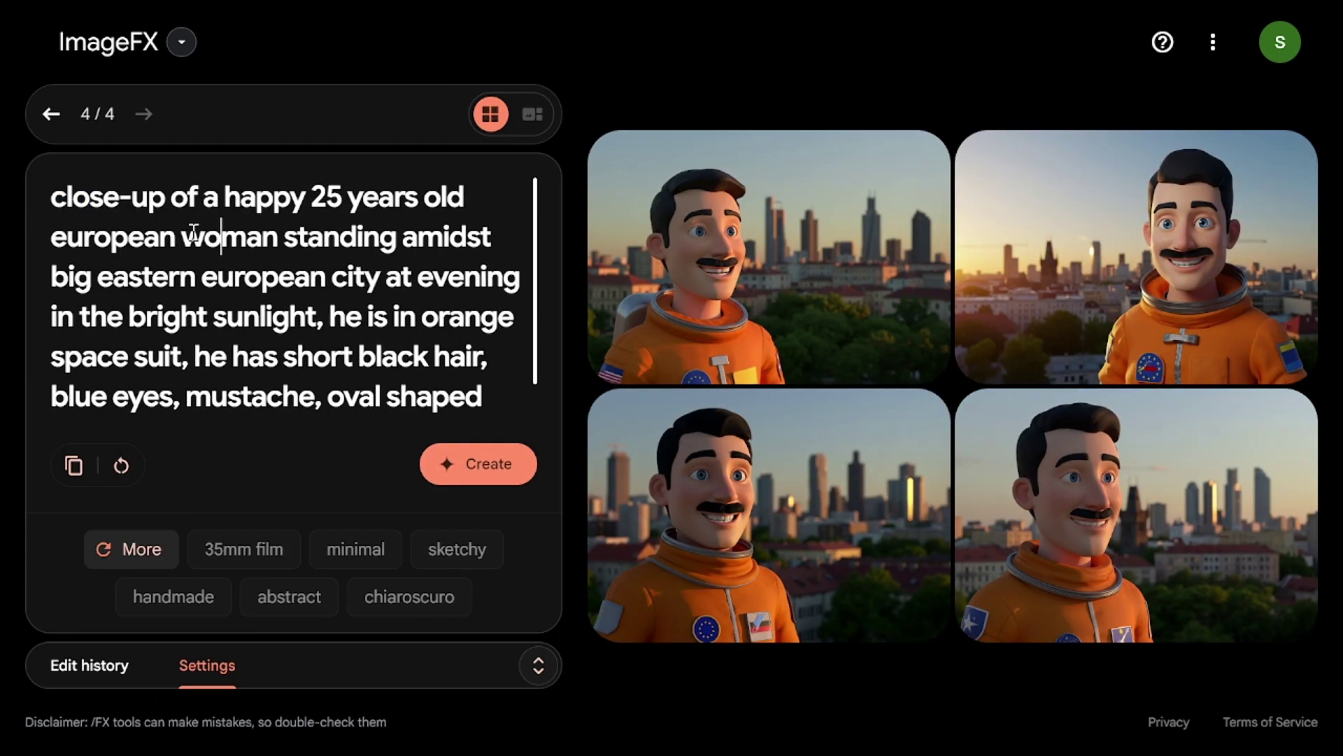
text(sundress)
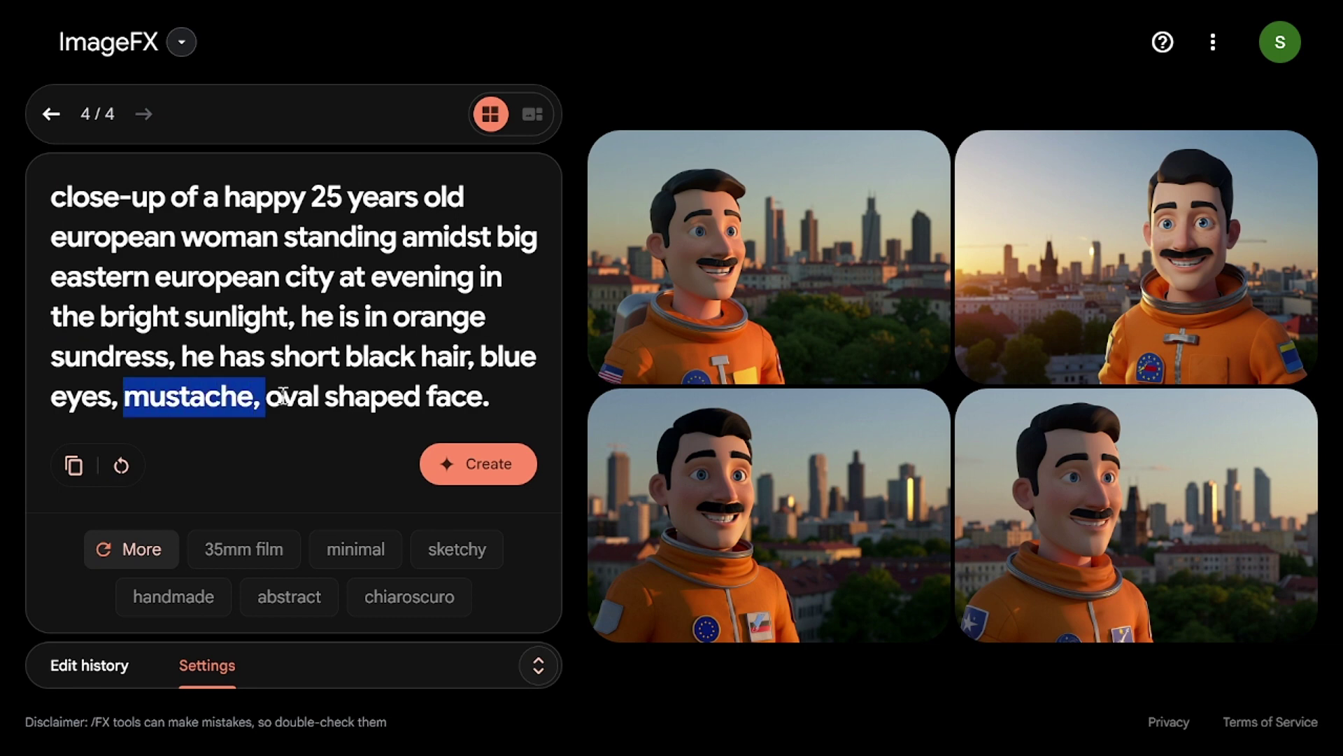
key(BackSpace)
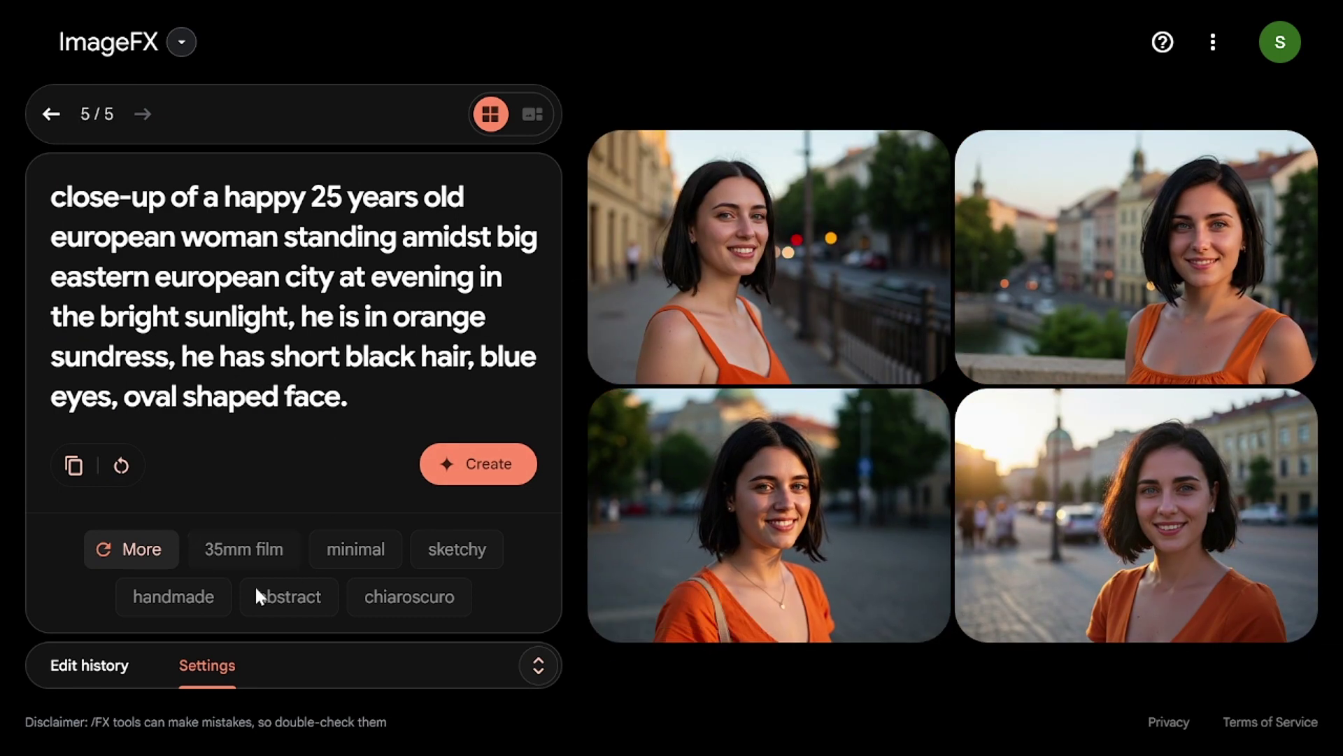
Switch to Portrait (9:16) and generate the woman portraits.
click(541, 666)
click(384, 413)
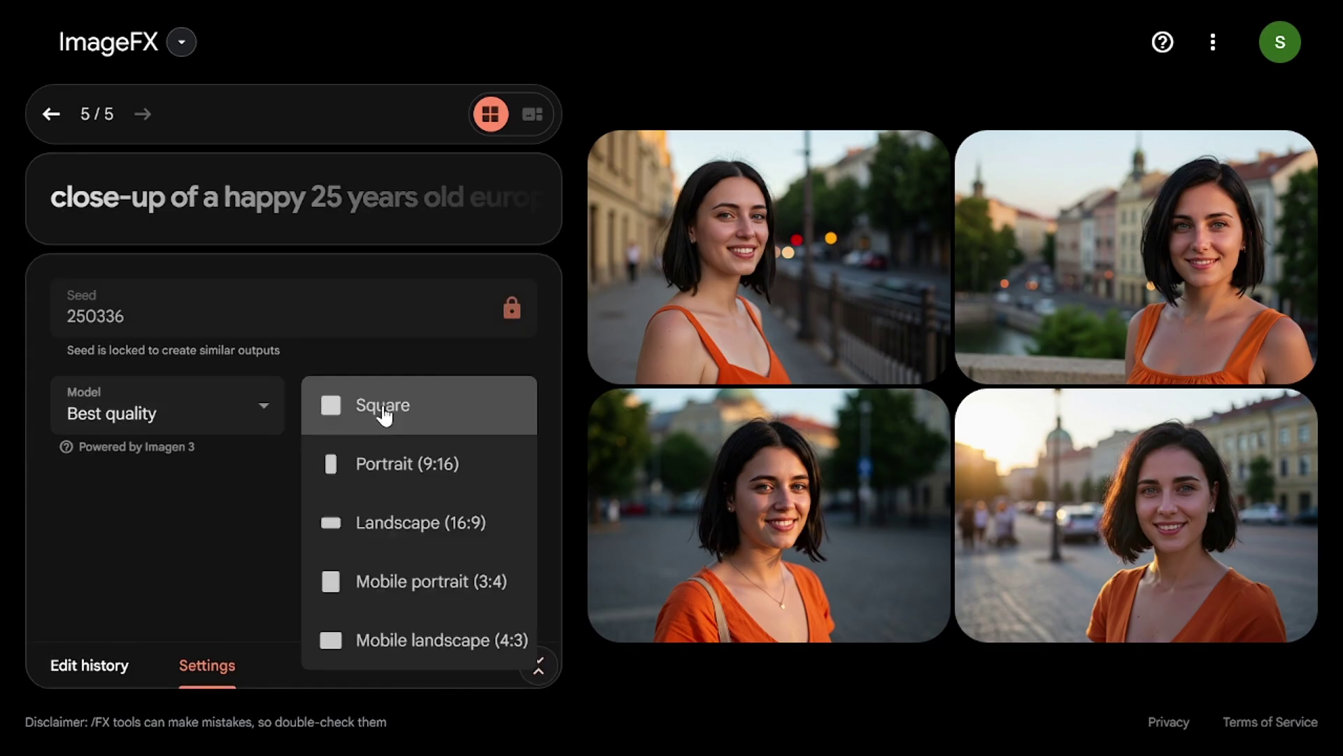
click(404, 463)
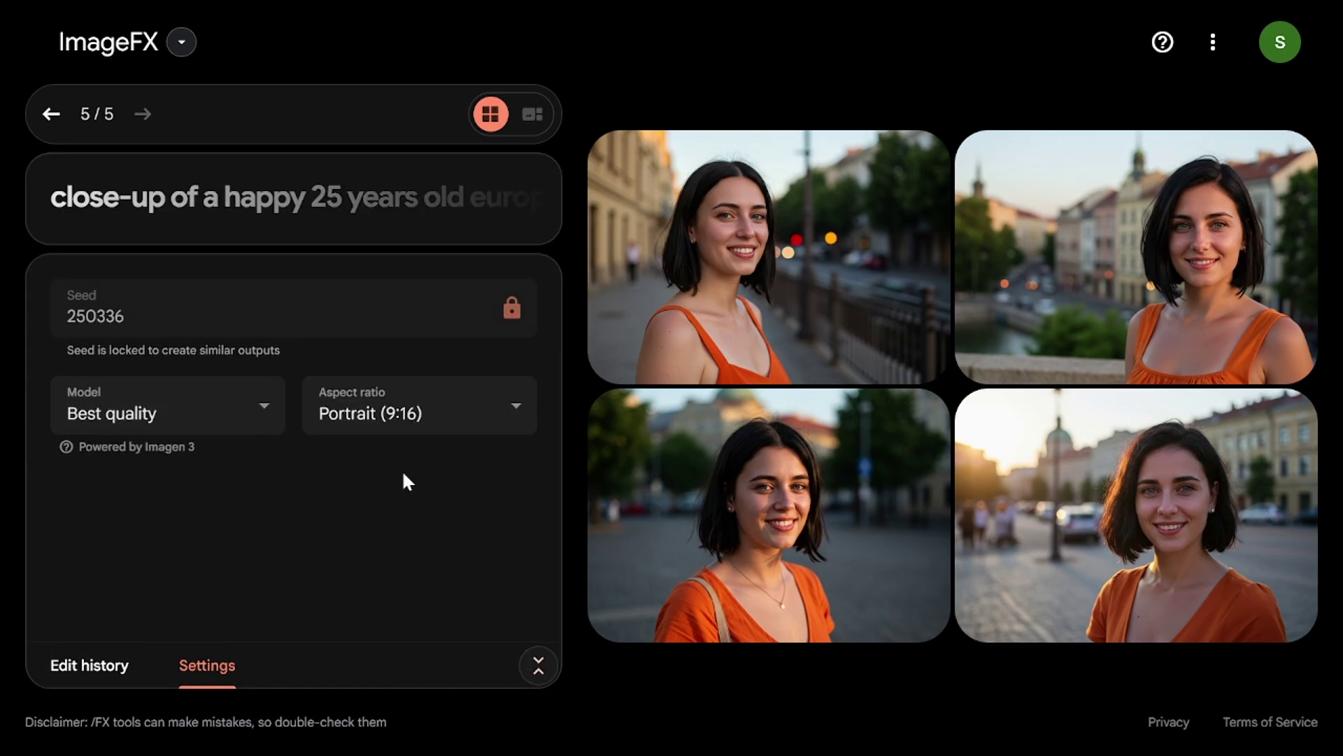
click(508, 228)
click(476, 464)
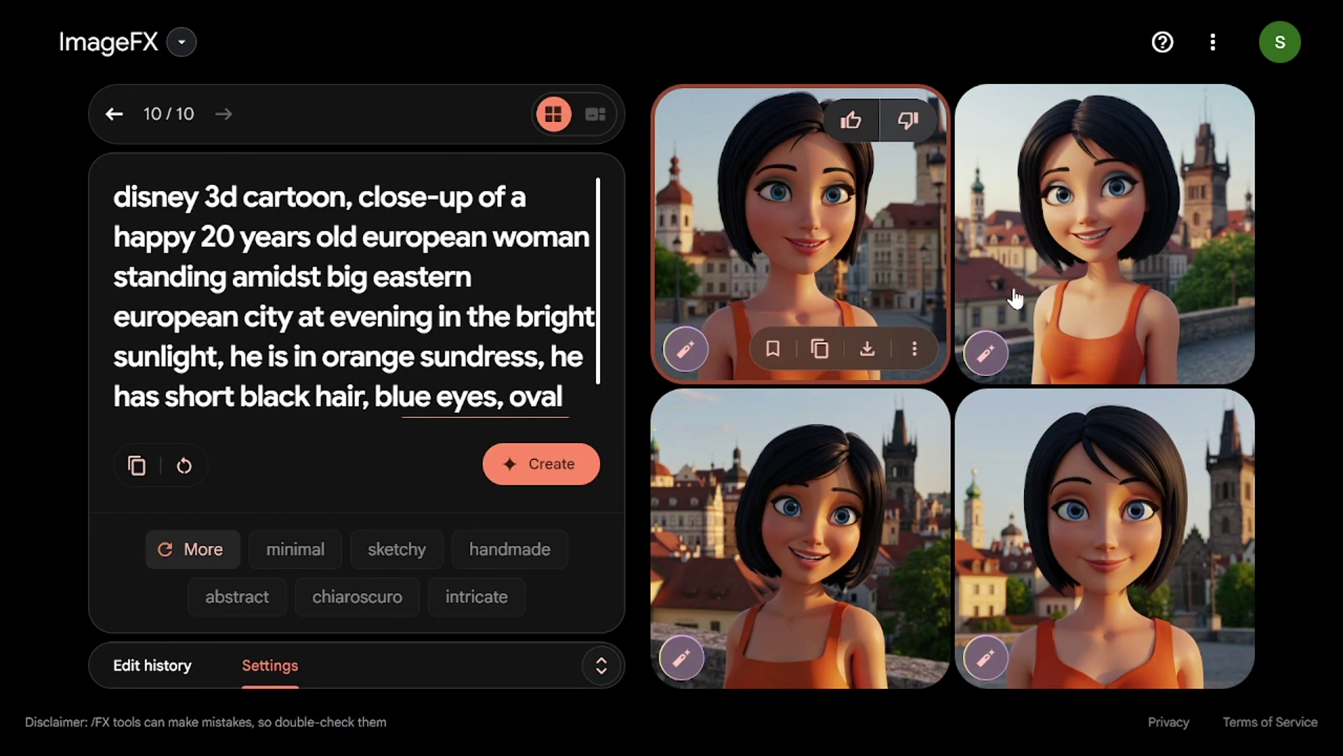
Repaint the top-right portrait's shoulders and chest and review the edited results.
click(986, 353)
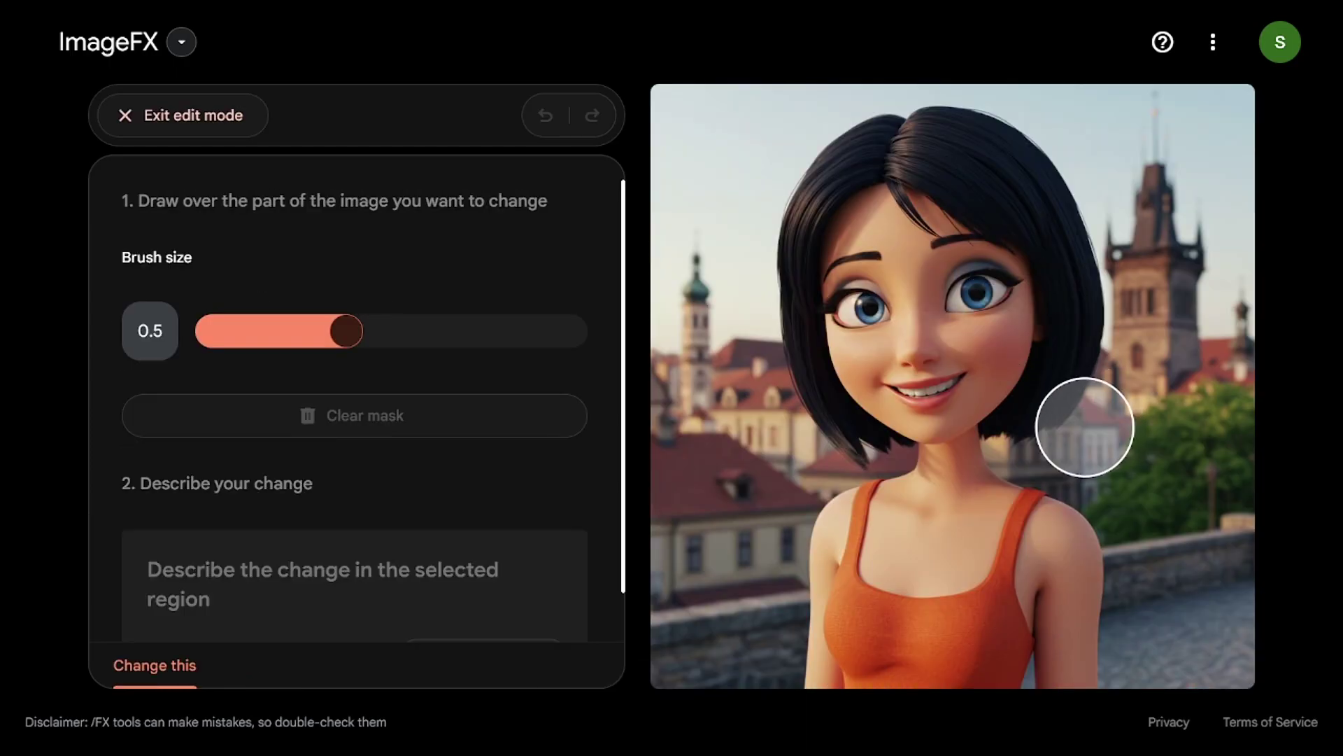
mouse_move(870, 515)
mouse_down()
mouse_move(856, 693)
mouse_move(876, 632)
mouse_move(970, 608)
mouse_move(1014, 552)
mouse_move(931, 675)
mouse_move(966, 658)
mouse_up()
scroll(213, 445, down, 1)
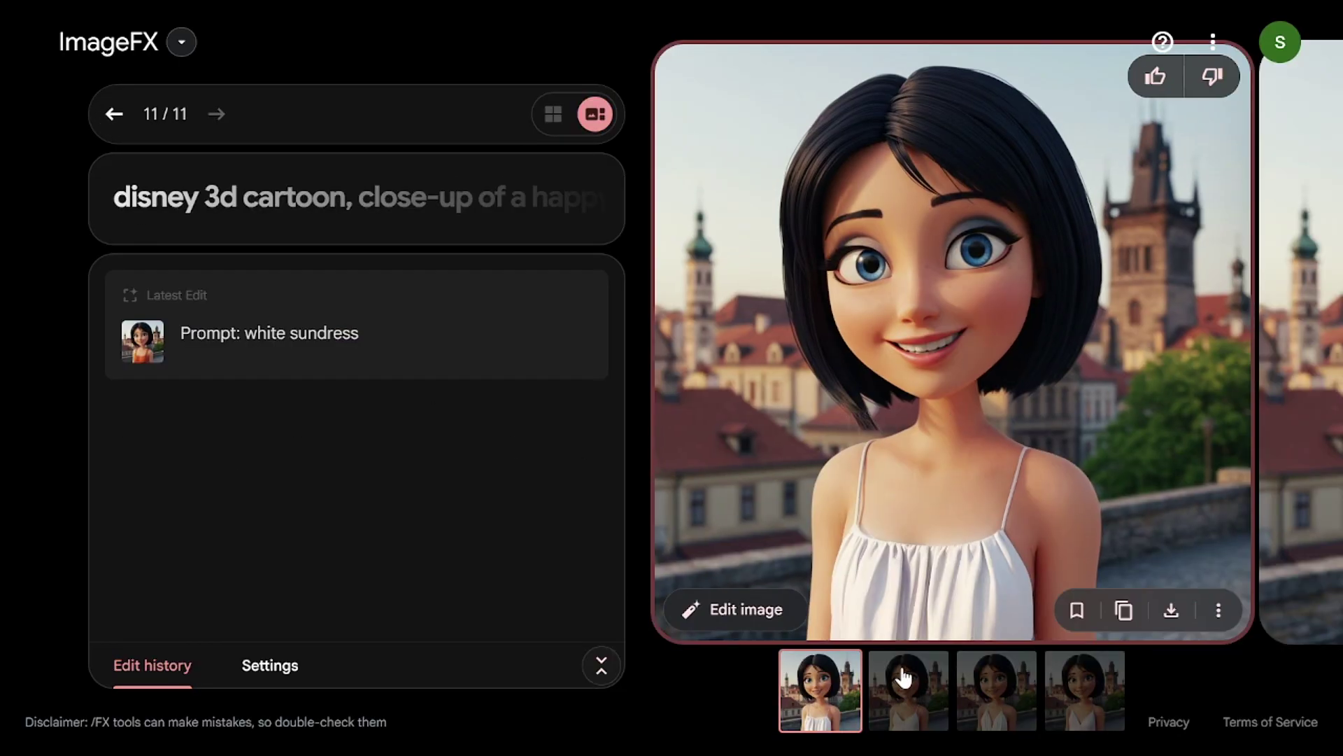
click(904, 678)
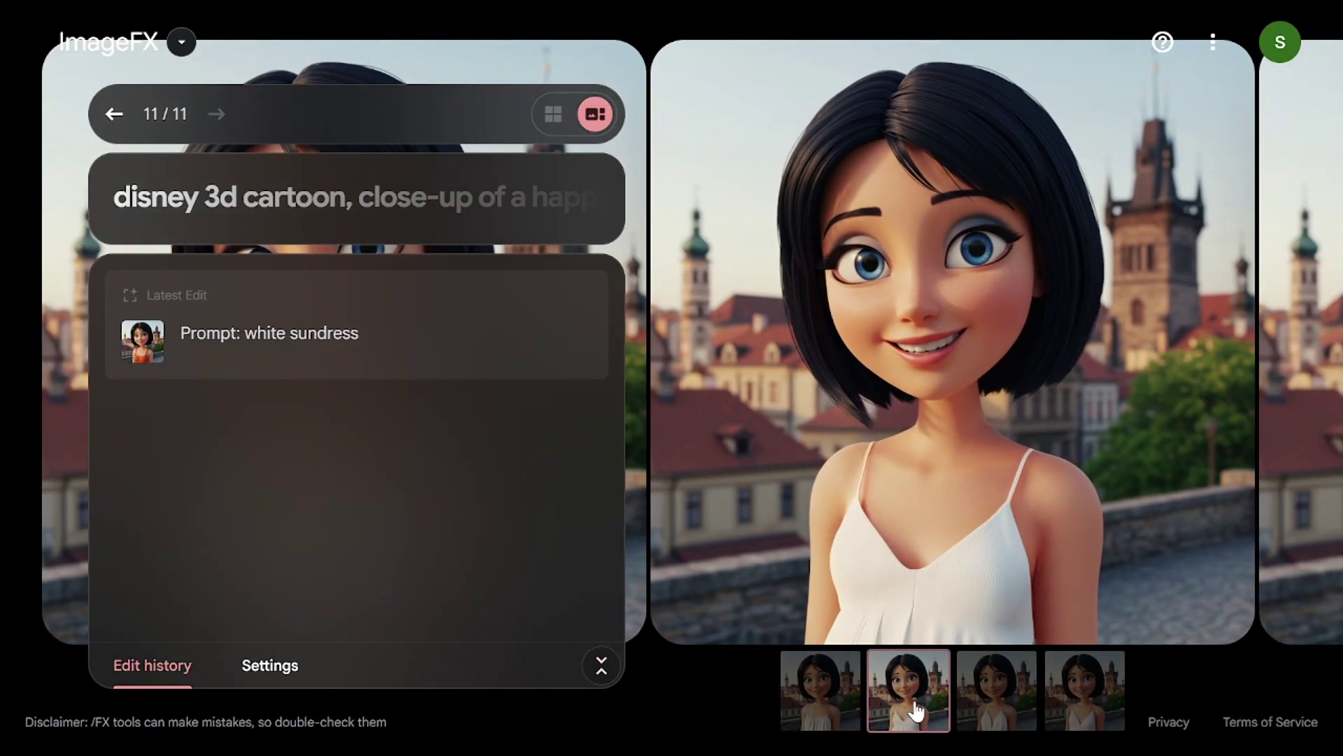
click(987, 695)
Mask the fourth portrait's eyes to add red sunglasses and compare the four variants.
click(1094, 711)
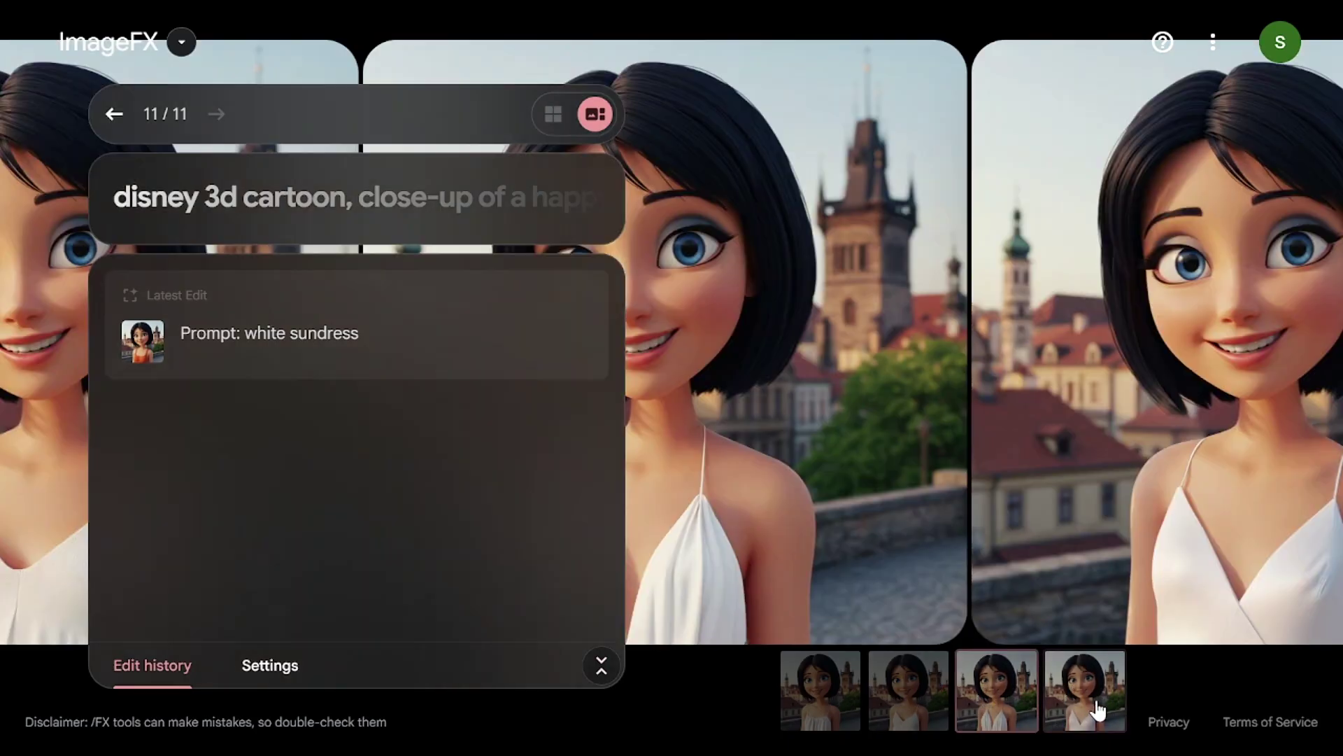
click(721, 612)
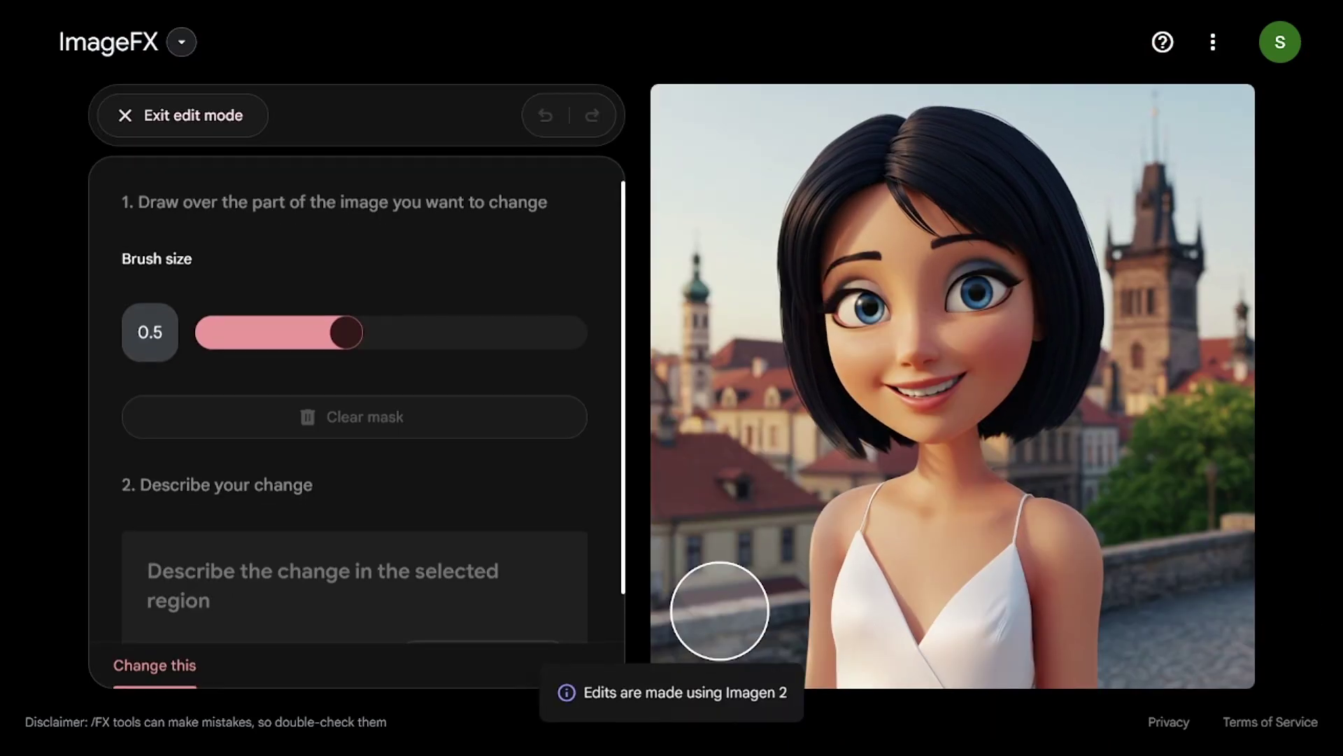
mouse_move(825, 306)
mouse_down()
mouse_move(954, 306)
mouse_move(1035, 283)
mouse_up()
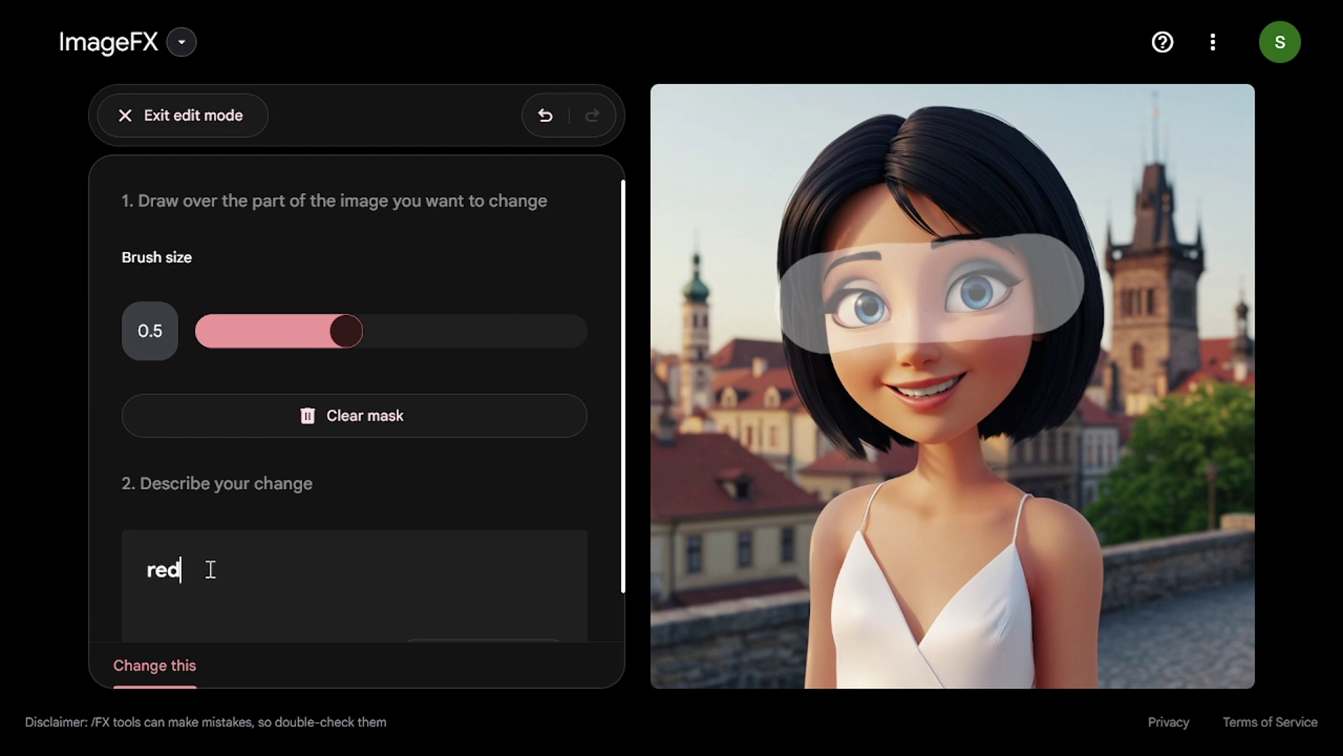
scroll(420, 567, down, 1)
click(455, 604)
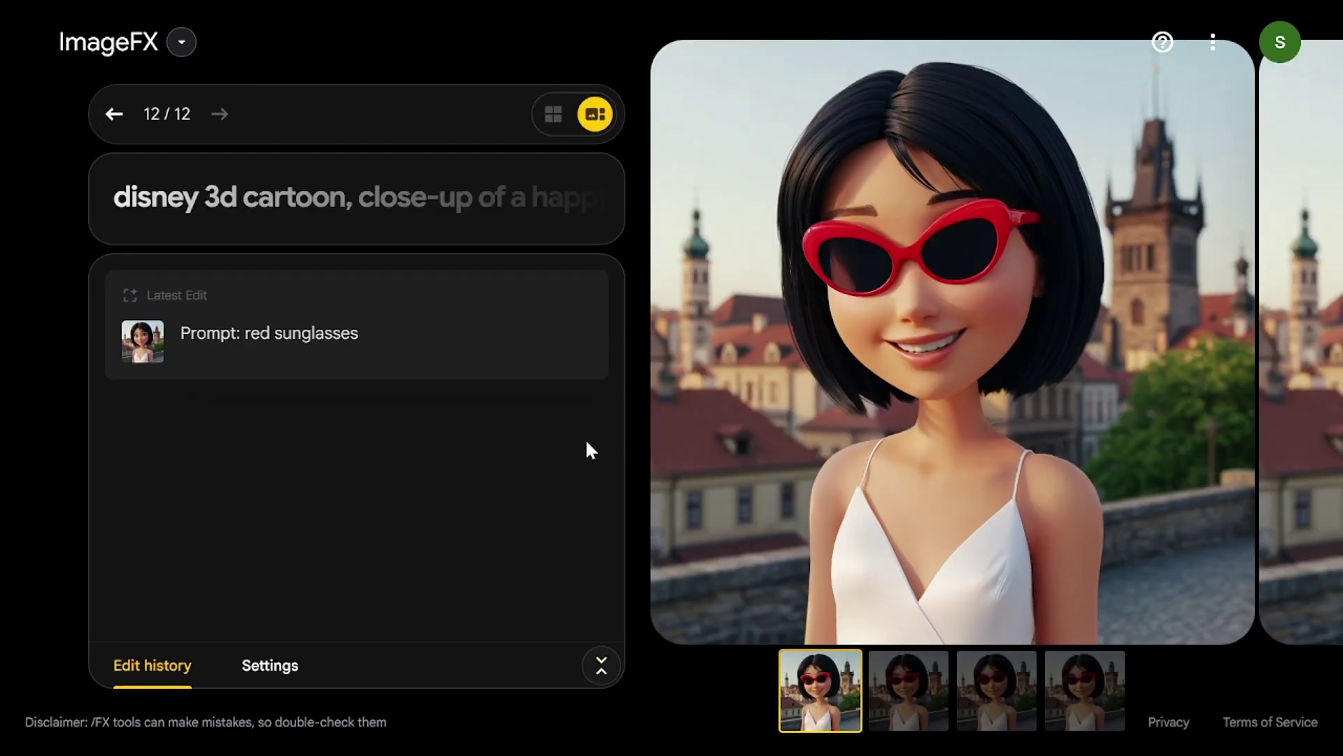
click(912, 708)
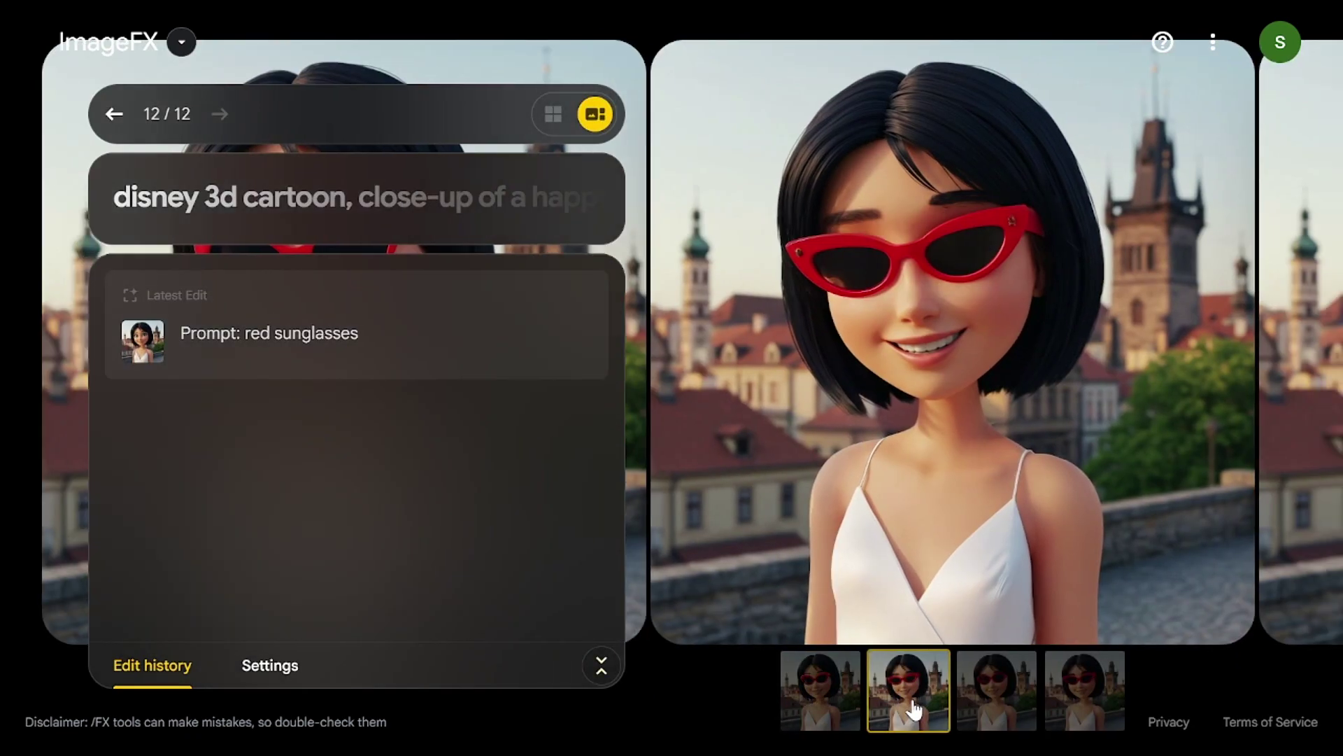
click(998, 694)
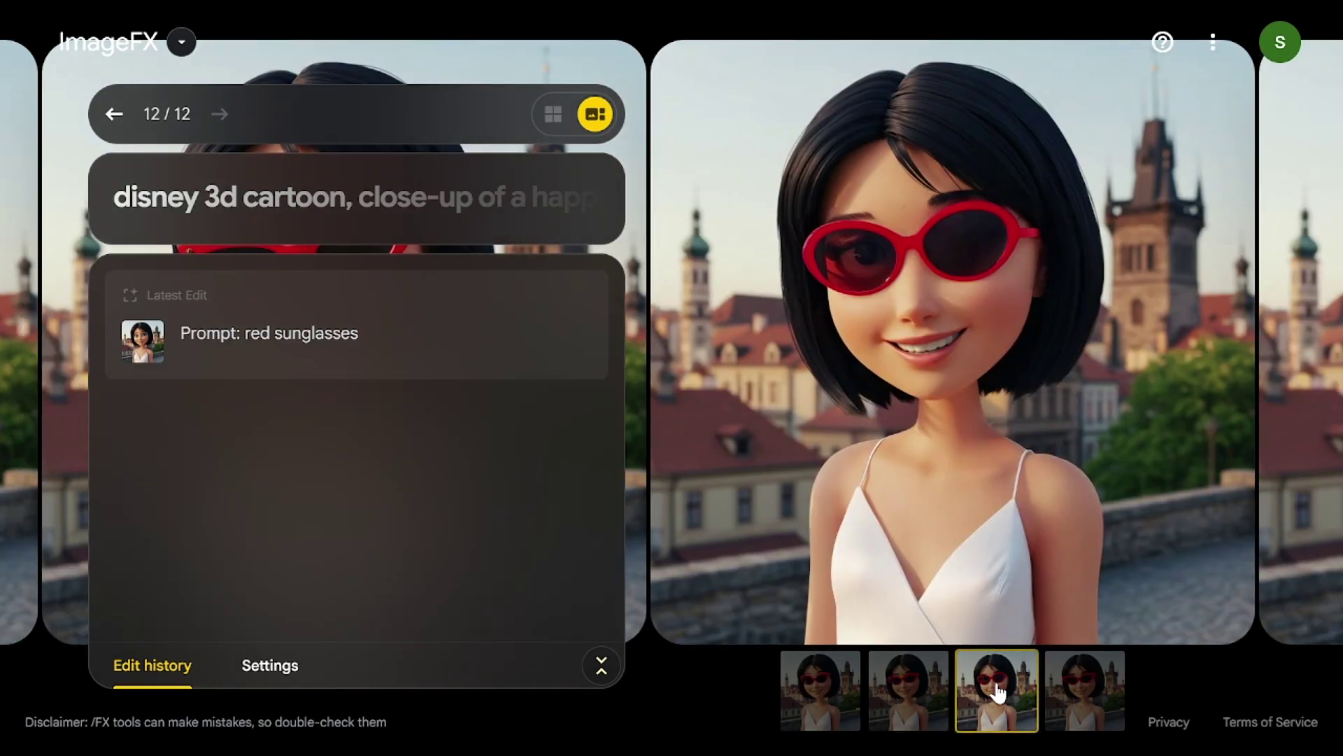
click(1104, 686)
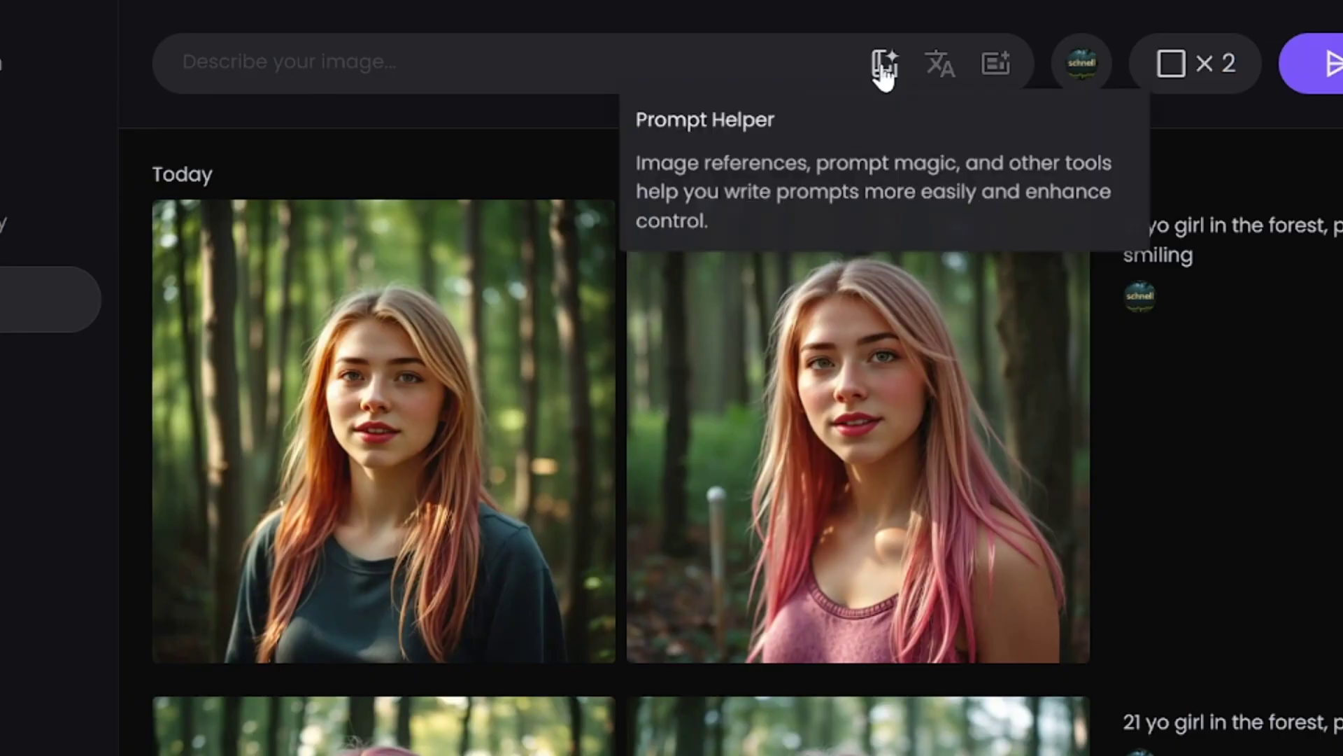
Use the pink-hair photo as Character Ref at 0.9 strength with the FLUX.1-schnell model.
click(884, 64)
click(769, 515)
drag(612, 289, 649, 290)
click(1081, 65)
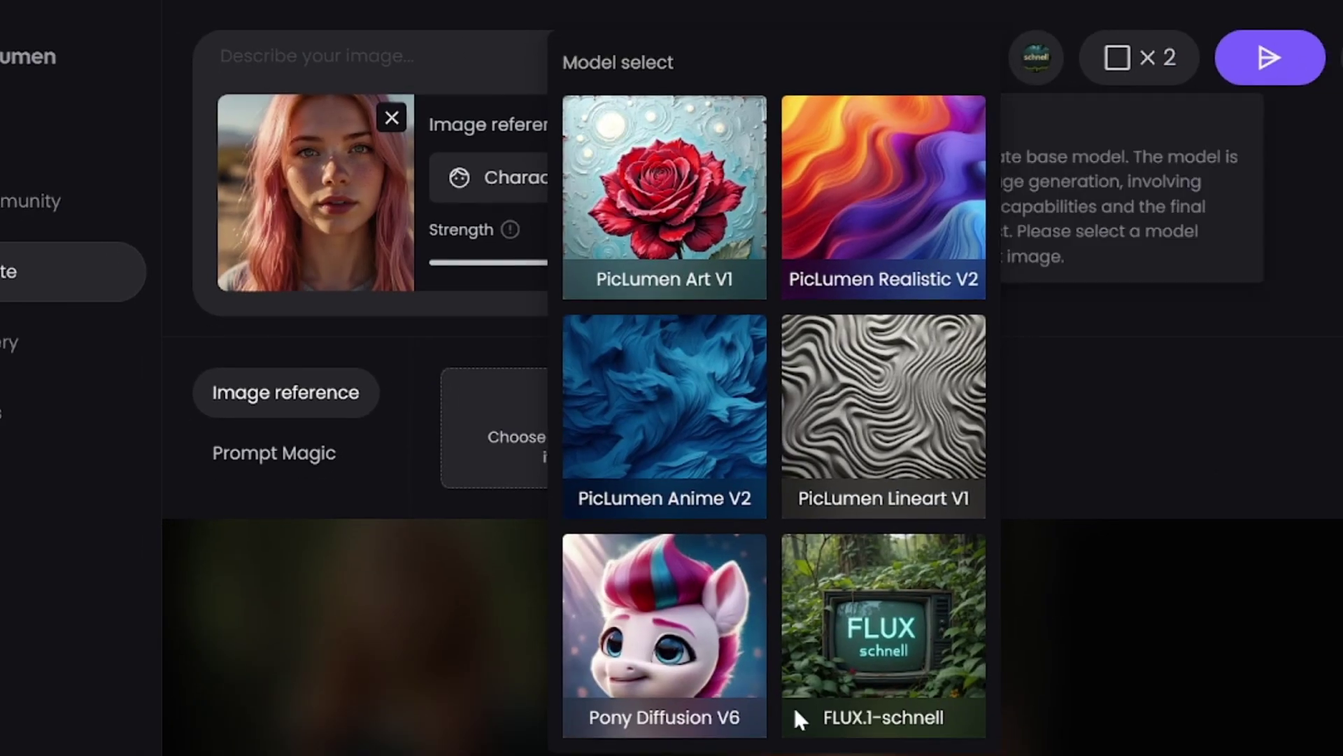
click(792, 704)
Enter the prompt 'Close-up of a 21 yo girl in the tropical forest' at 1:2 aspect ratio.
text(21 yo girl in the tropical forest)
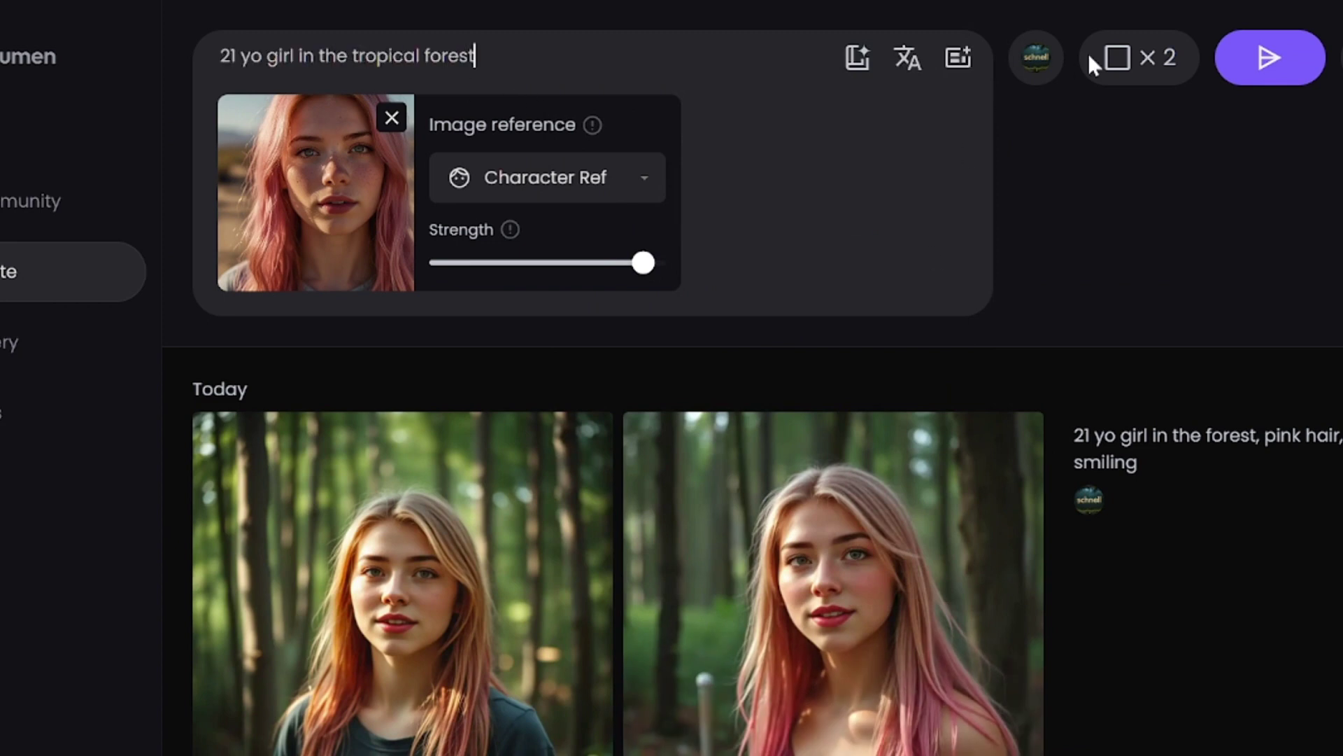
click(1127, 56)
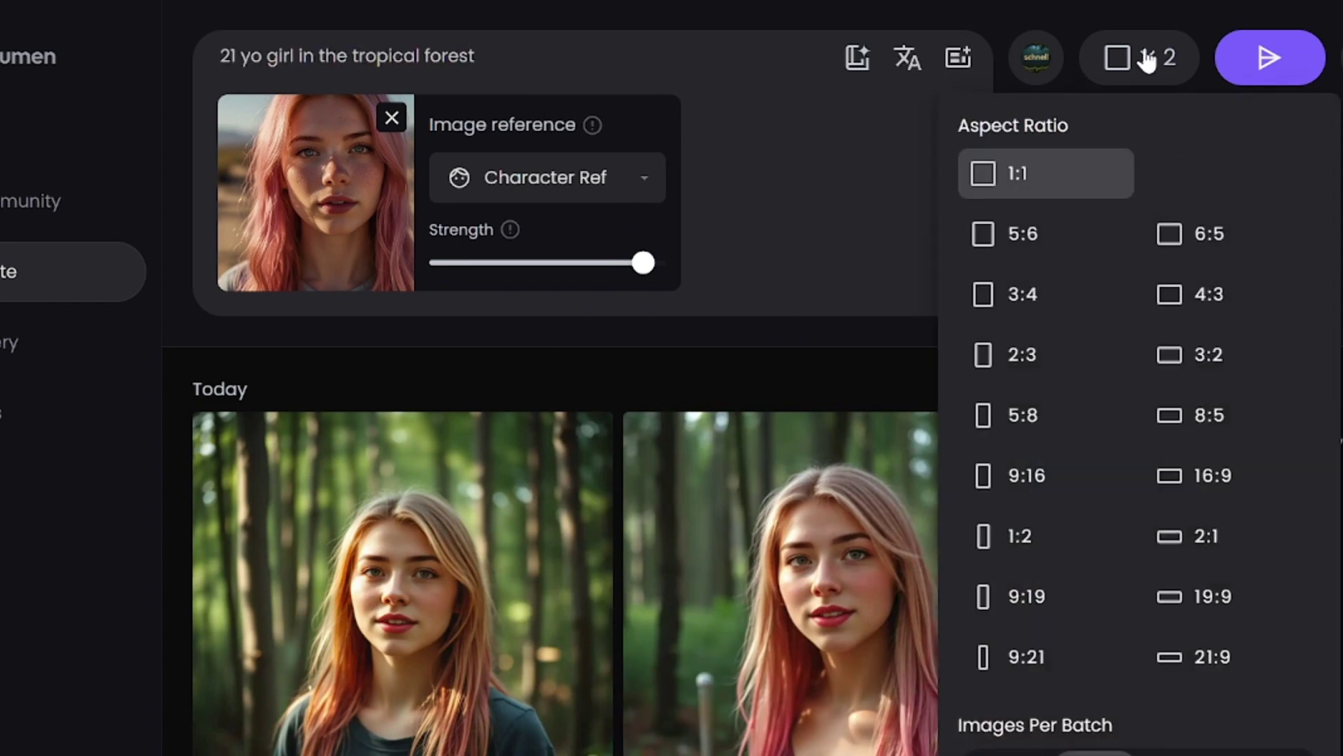
click(979, 534)
click(222, 56)
text(Close-up of a)
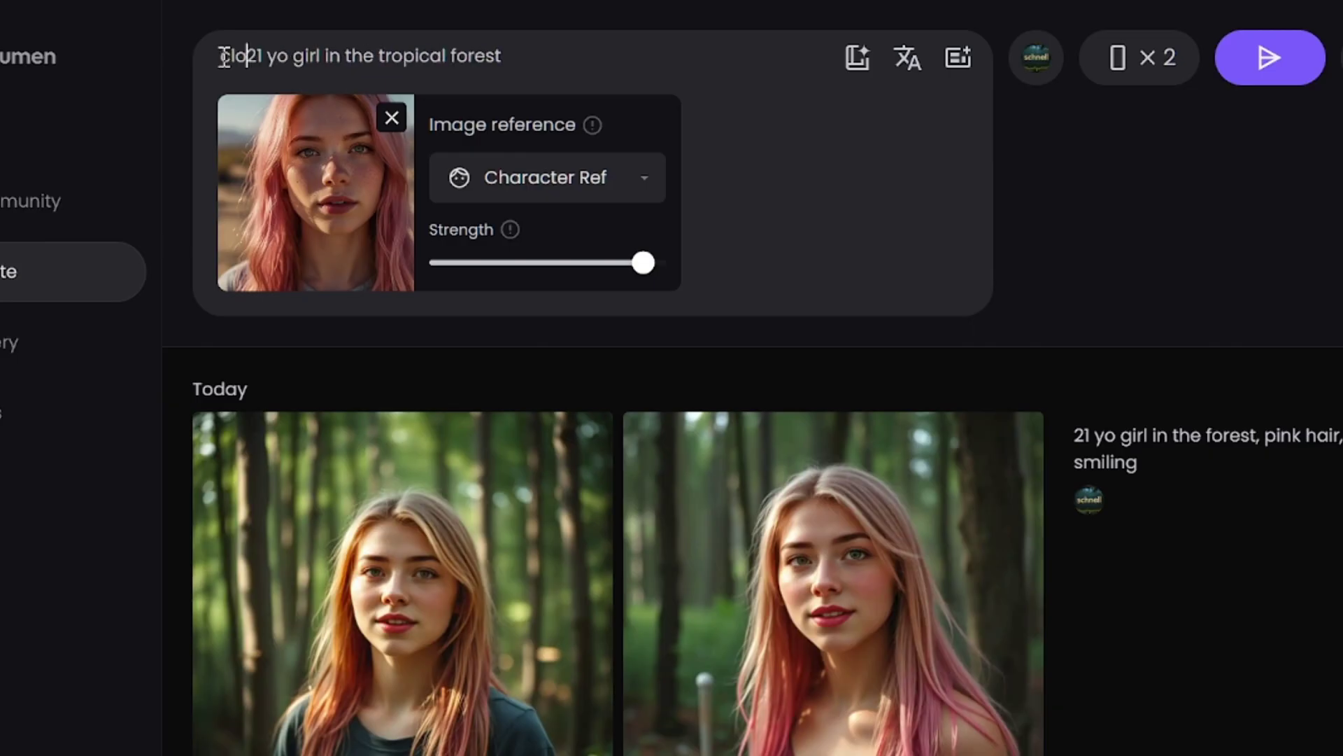
Generate, remix the first image, swap in the pink-hair Character Ref above 0.85, and regenerate.
click(1243, 56)
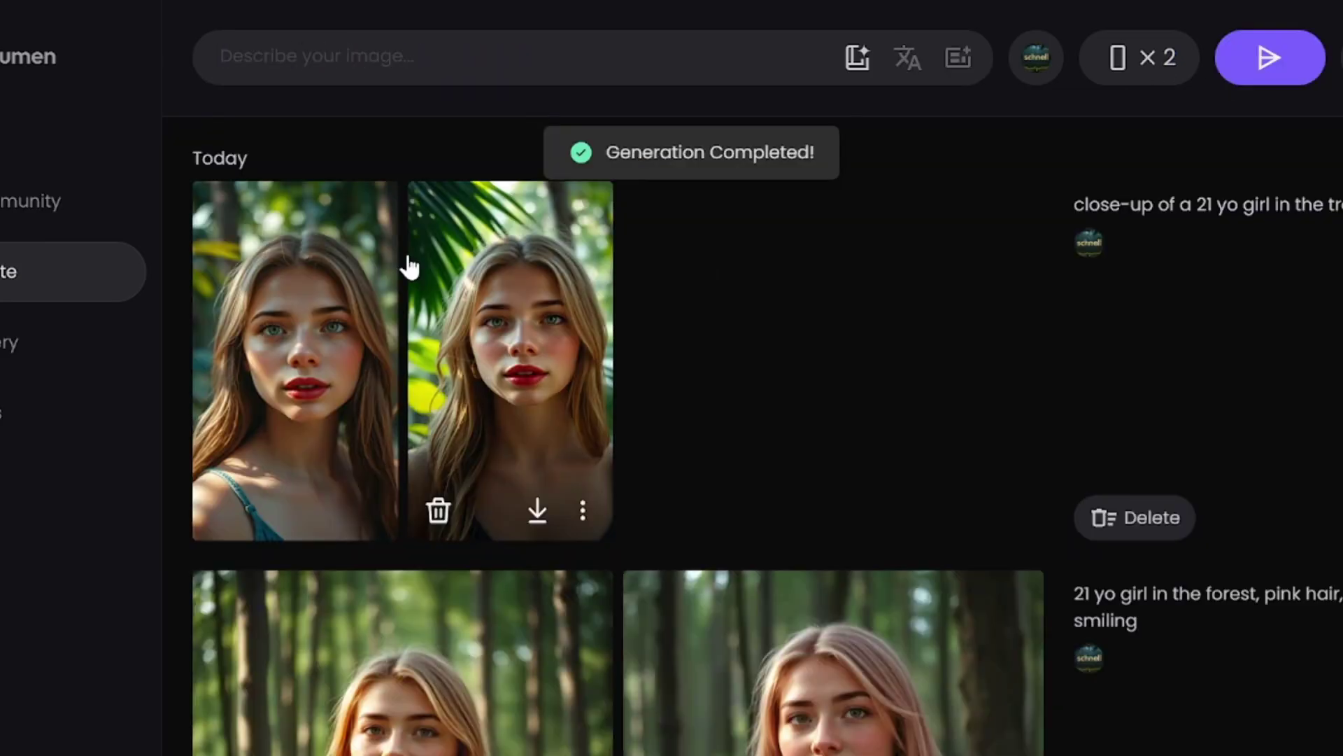
click(367, 515)
click(339, 300)
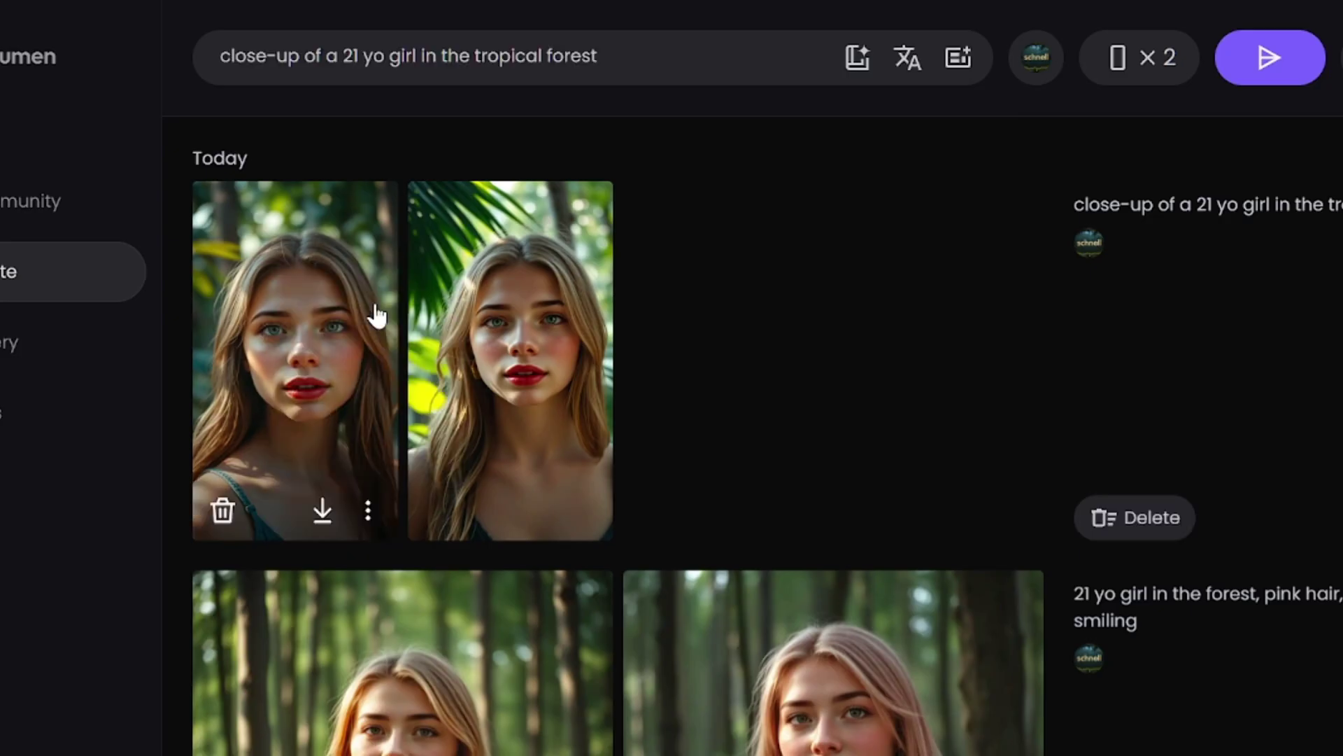
click(865, 66)
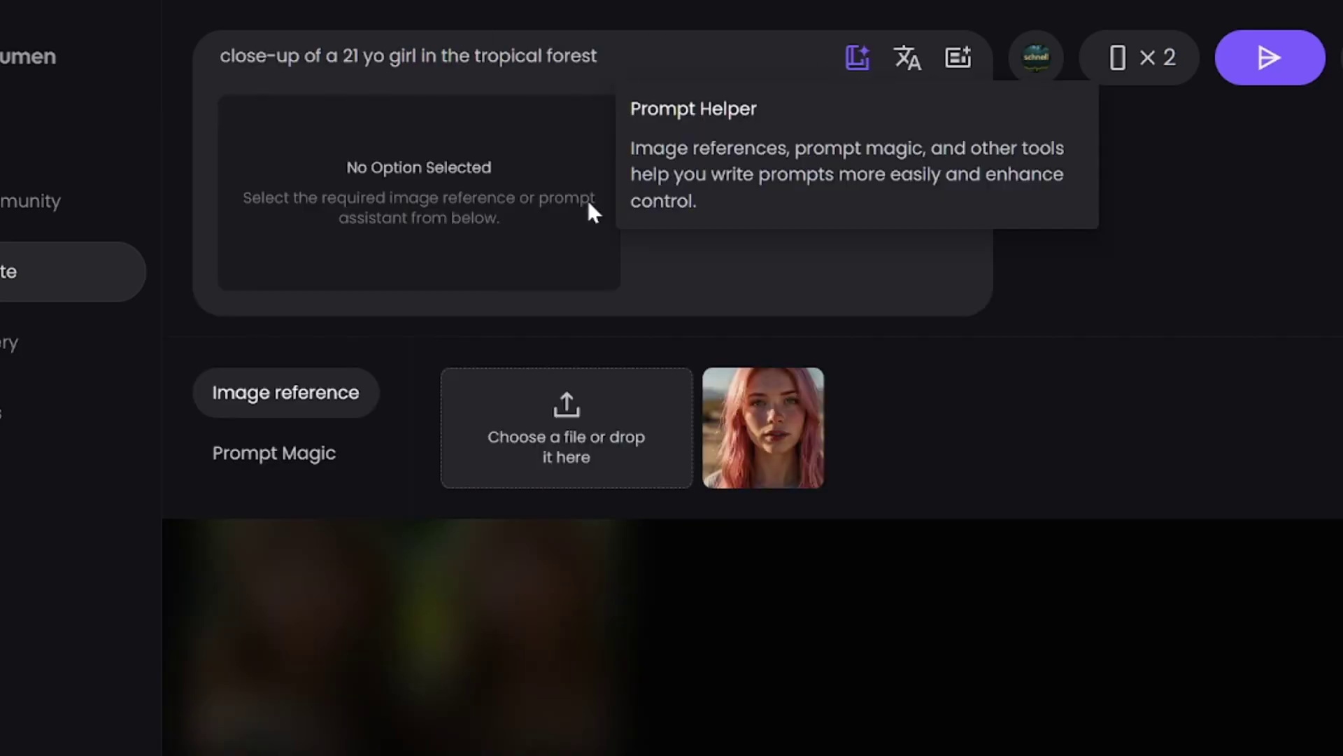
click(392, 118)
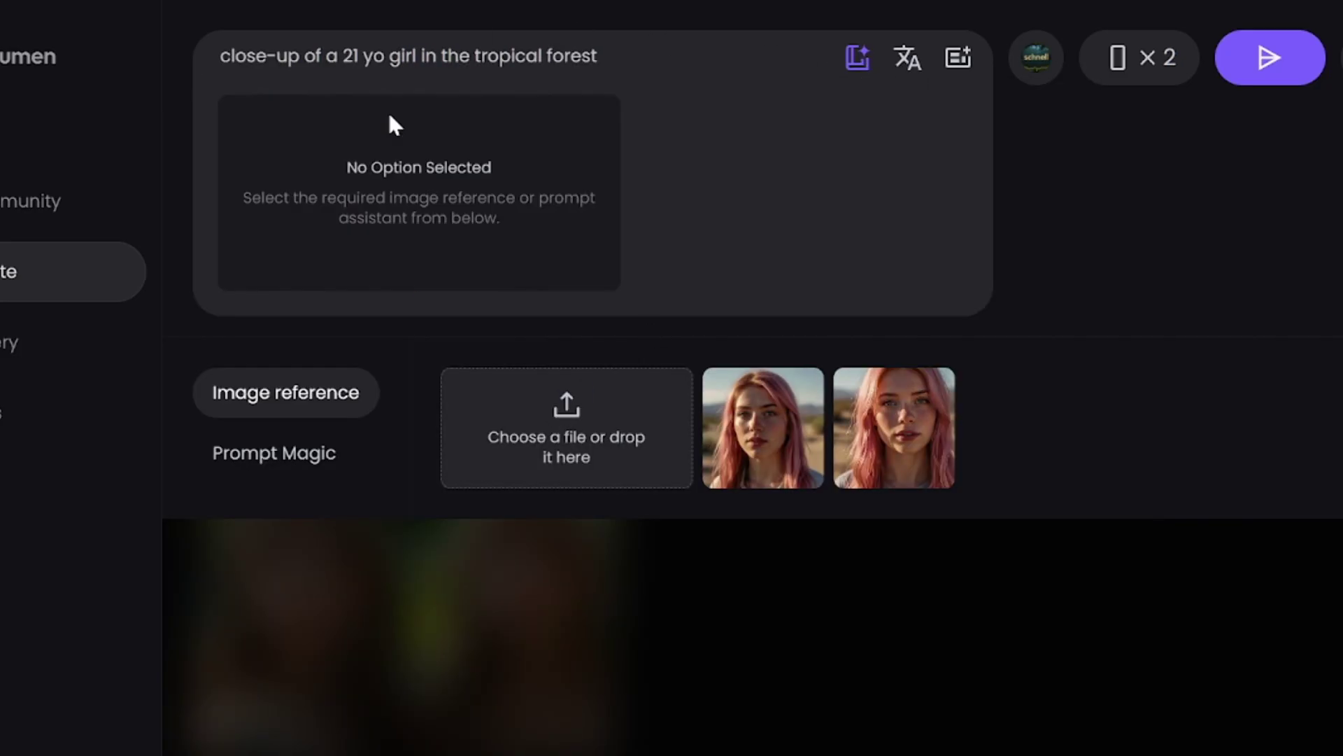
click(728, 389)
drag(608, 261, 633, 261)
click(1270, 57)
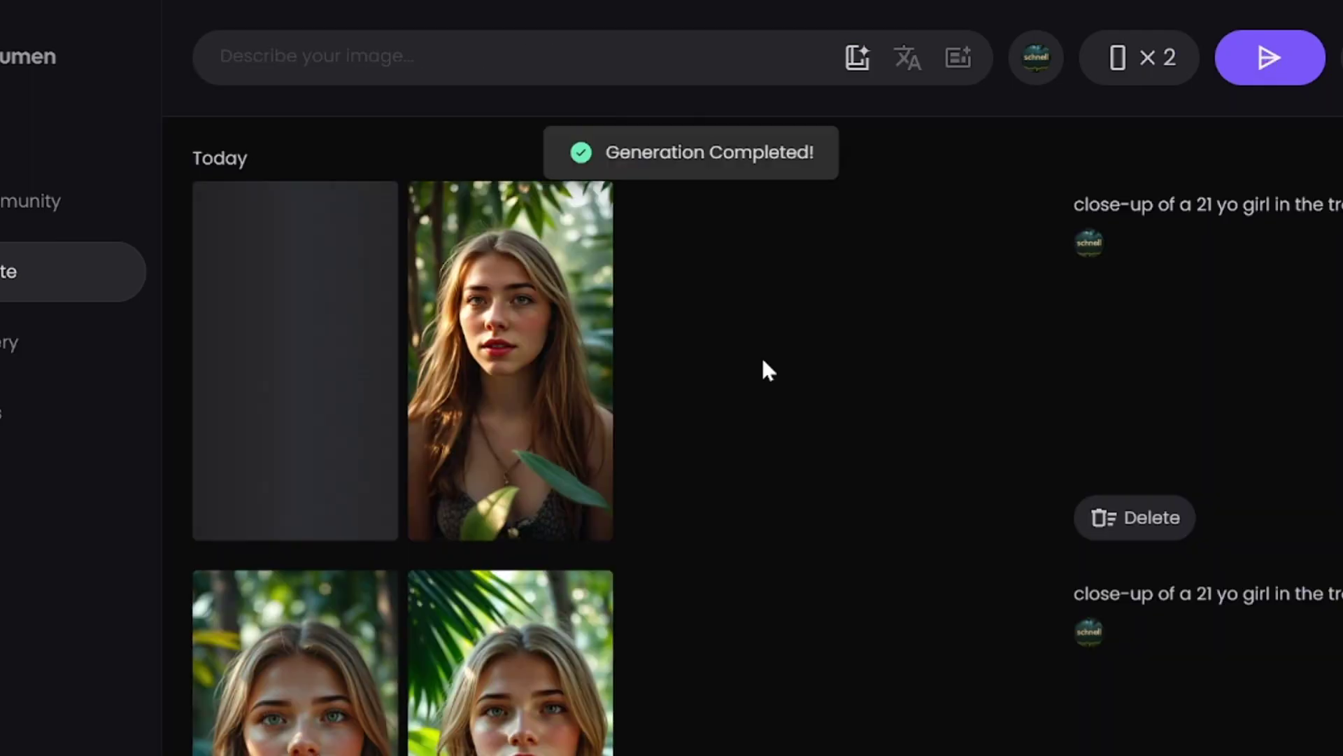
Remix again with the pink-hair reference on PicLumen Art V1 at strength 1, and generate.
click(368, 511)
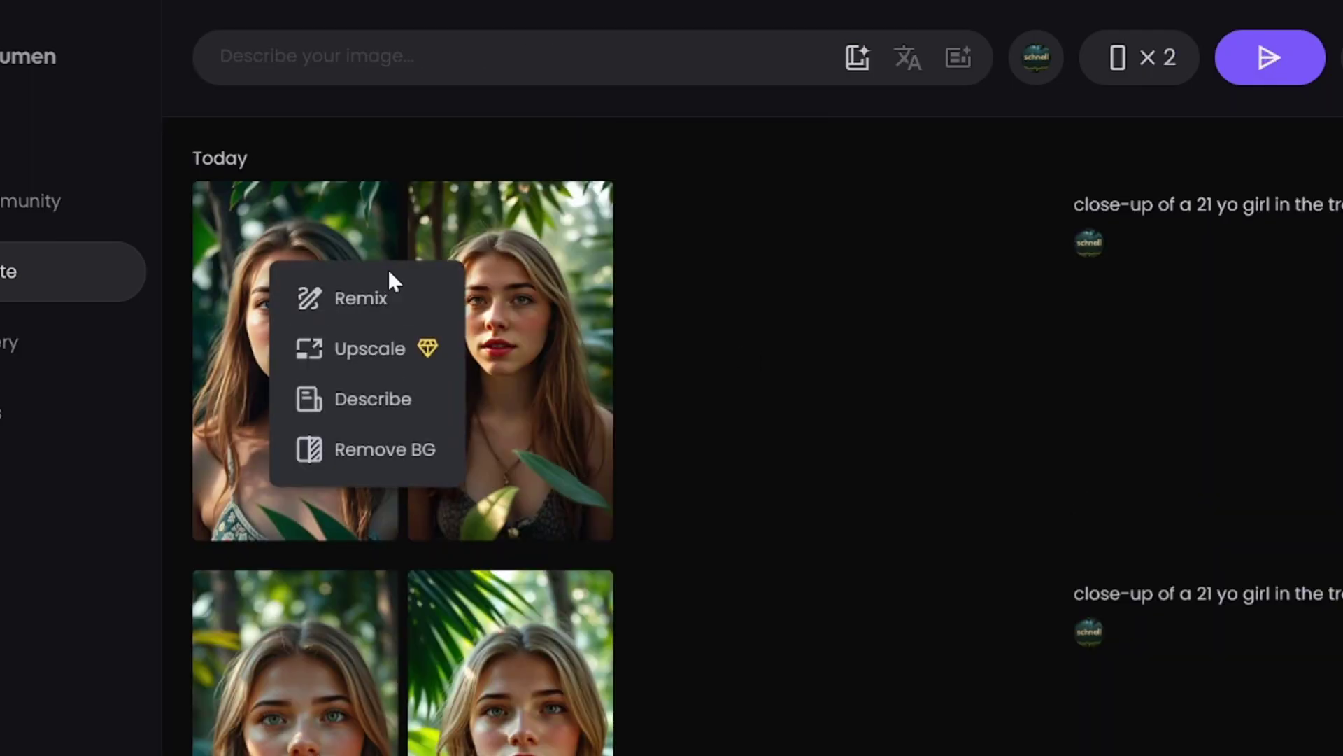
click(385, 290)
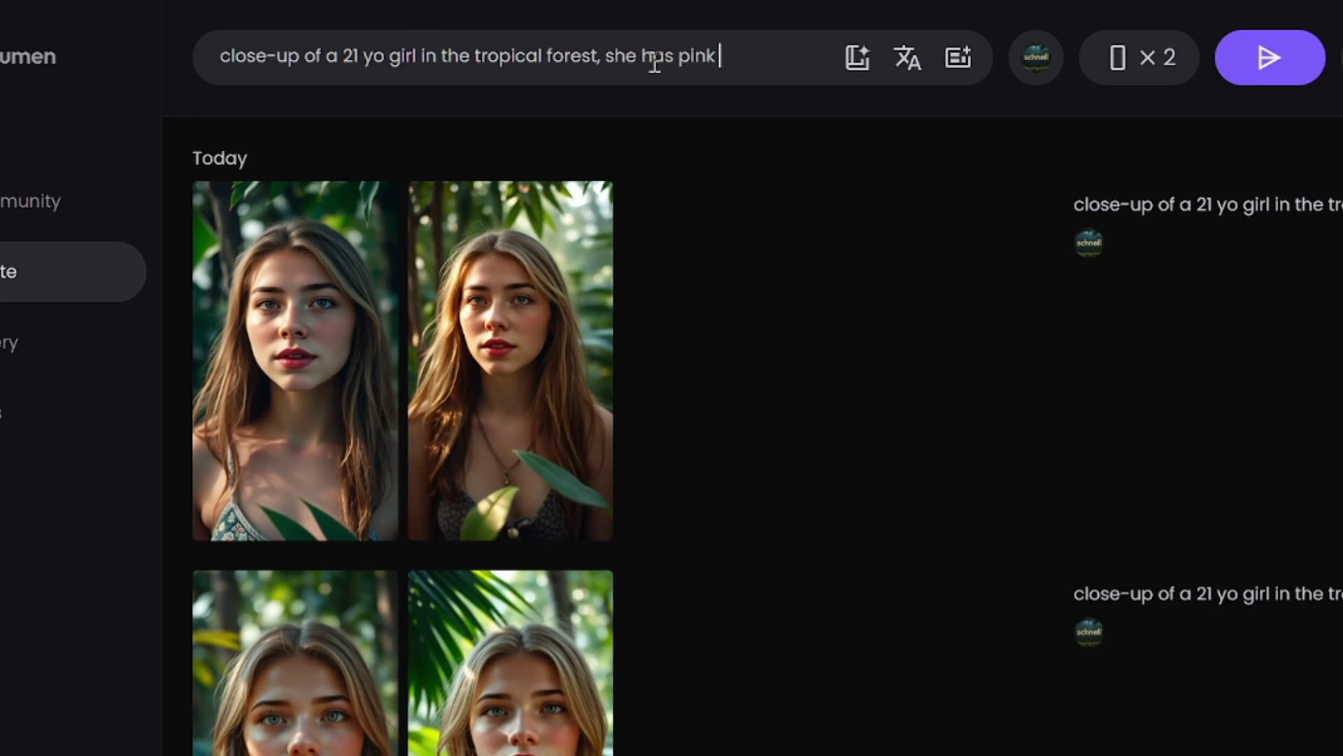
click(857, 60)
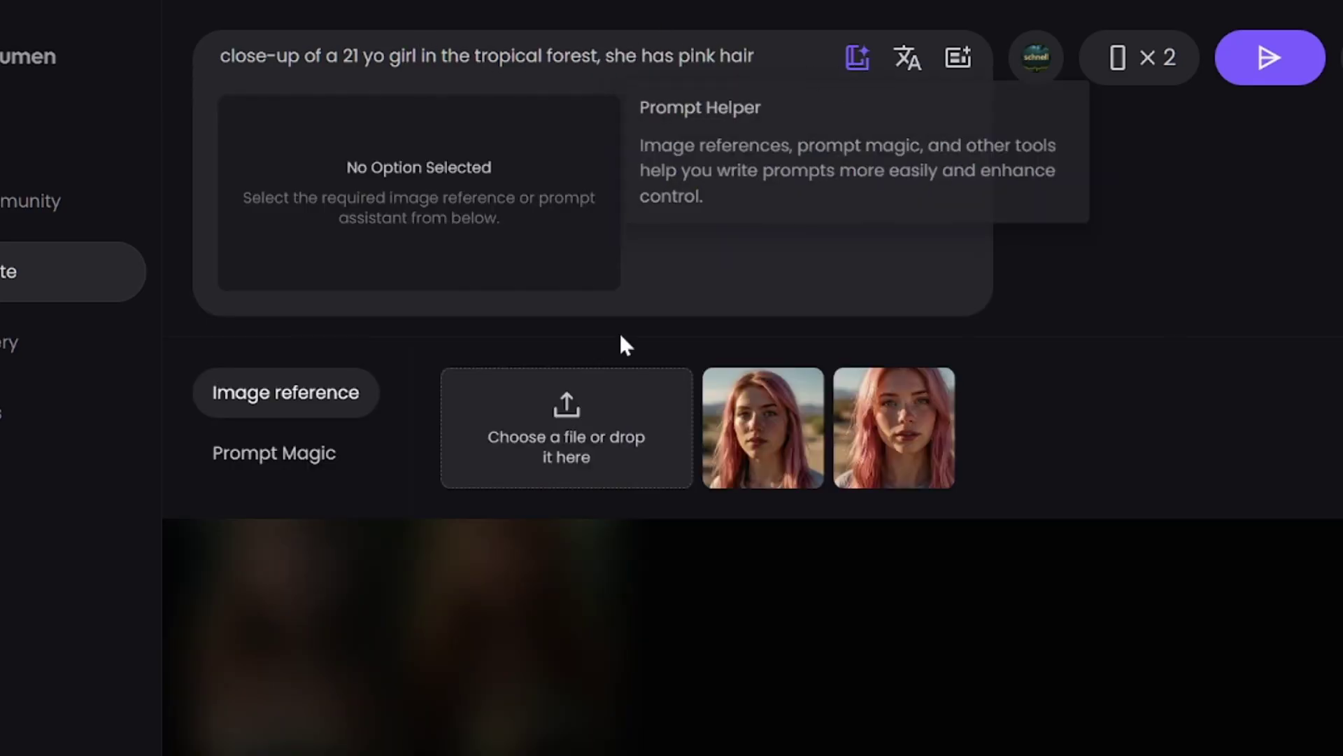
click(742, 433)
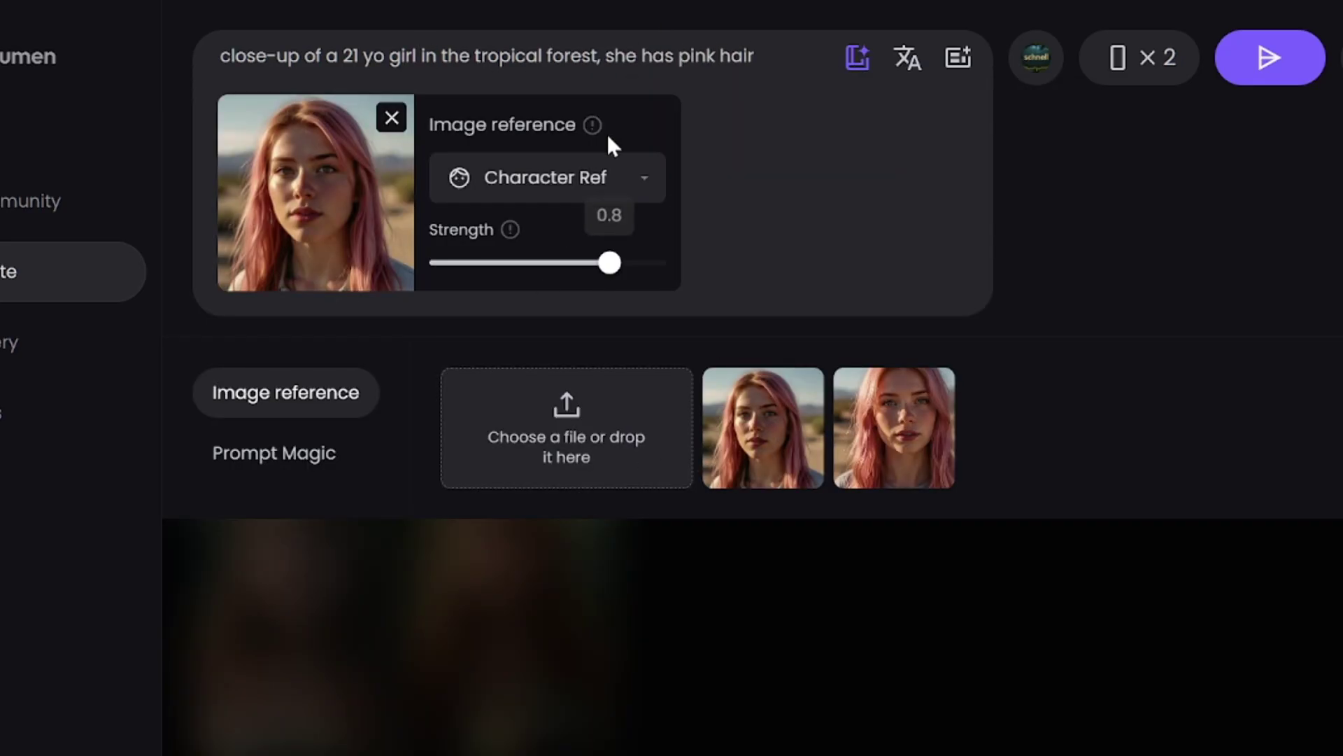
click(1035, 58)
click(695, 183)
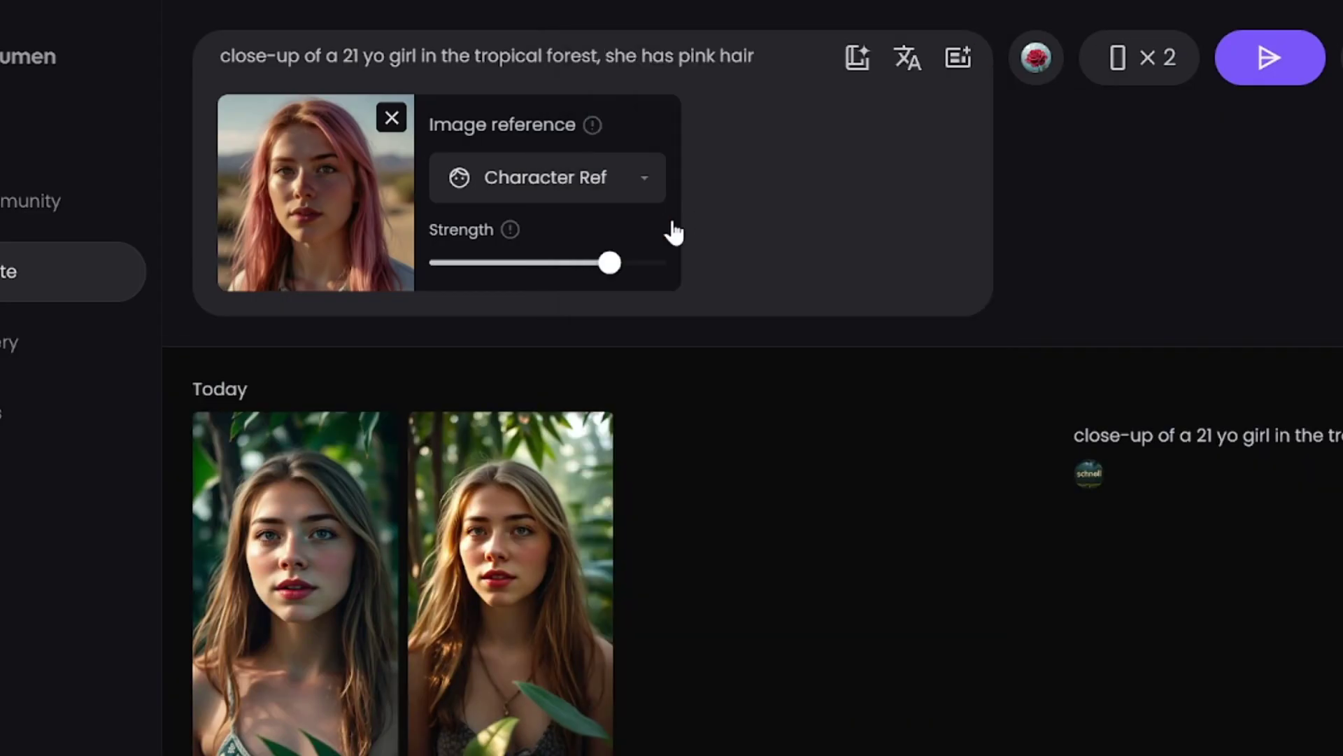
drag(612, 264, 656, 264)
click(1286, 61)
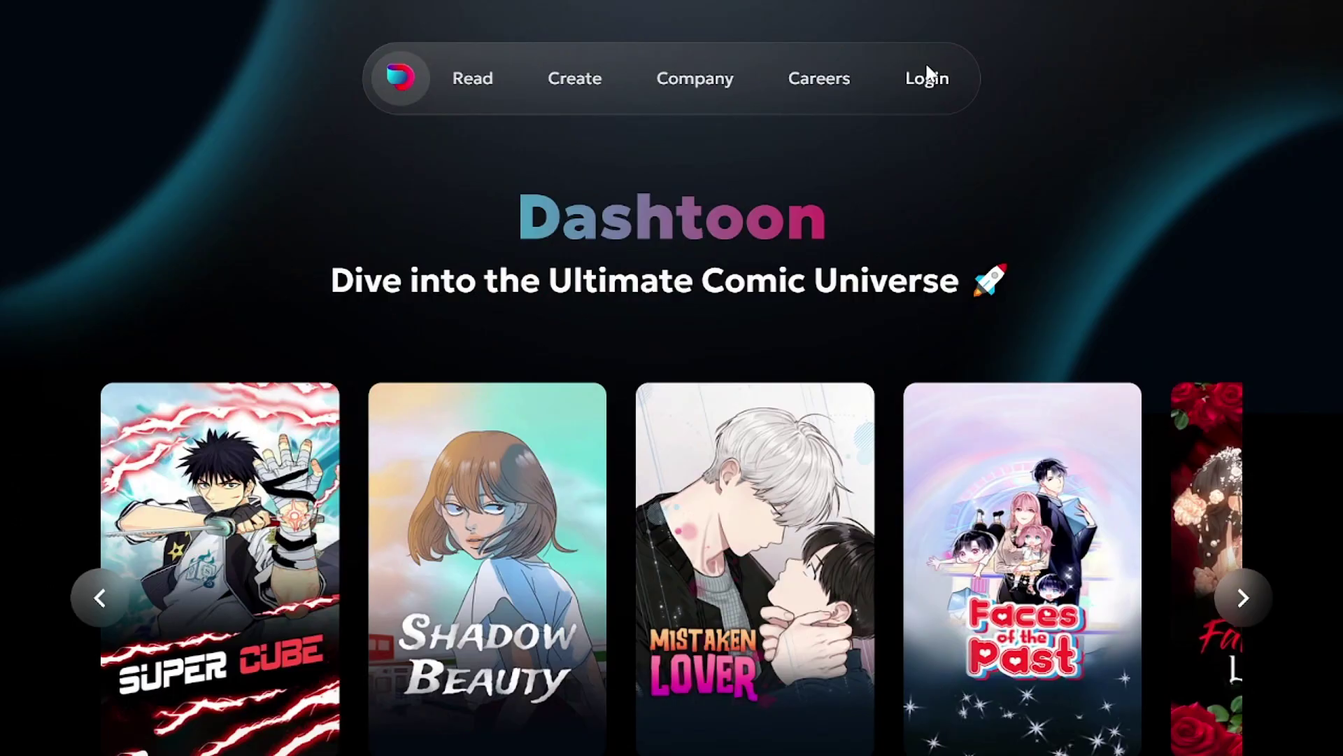
Log in to Dashtoon, go to the creation studio, and switch to the comic Editor.
click(929, 77)
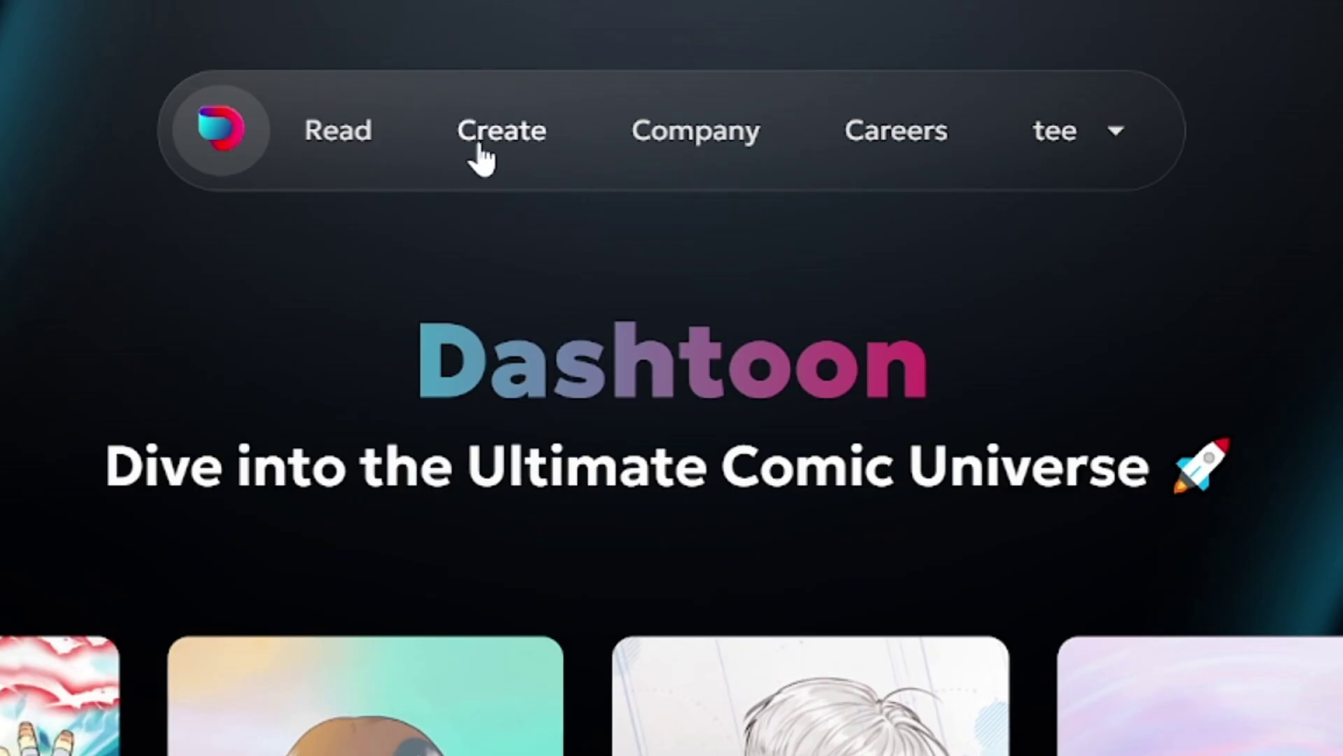
click(480, 147)
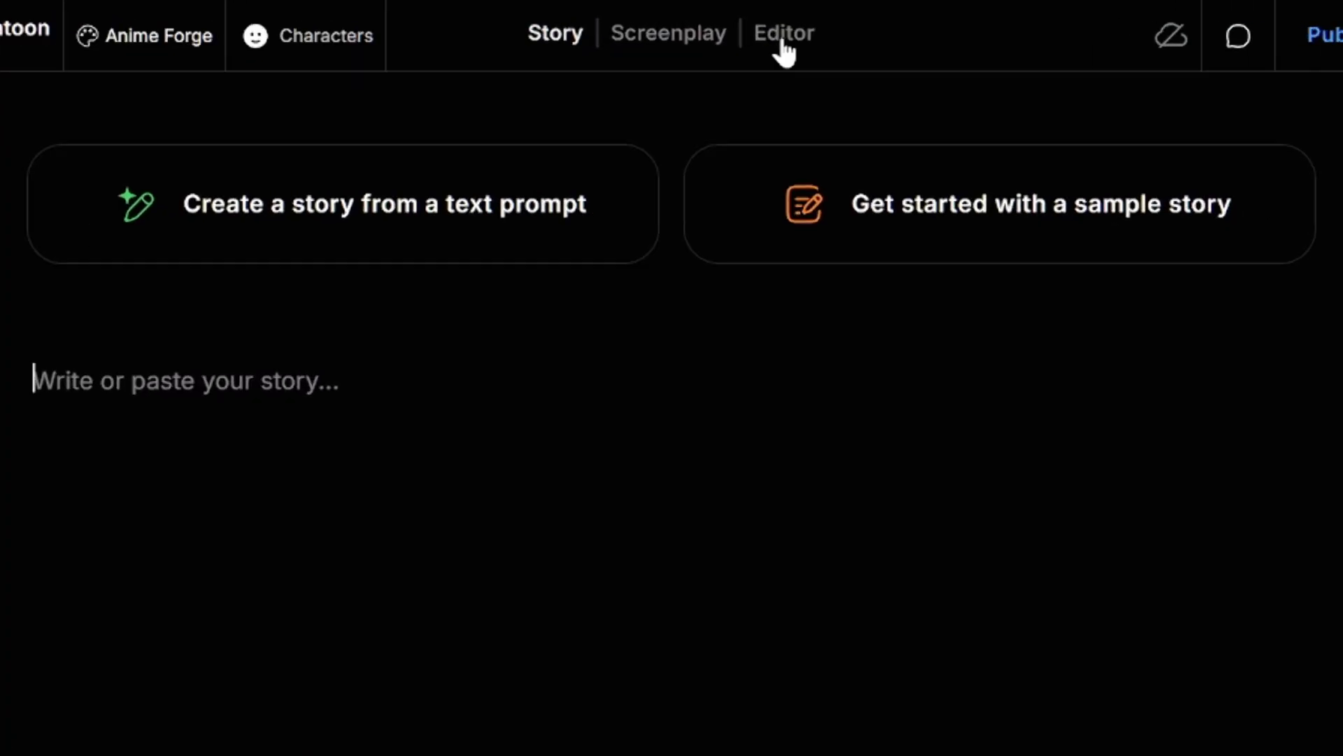
click(778, 39)
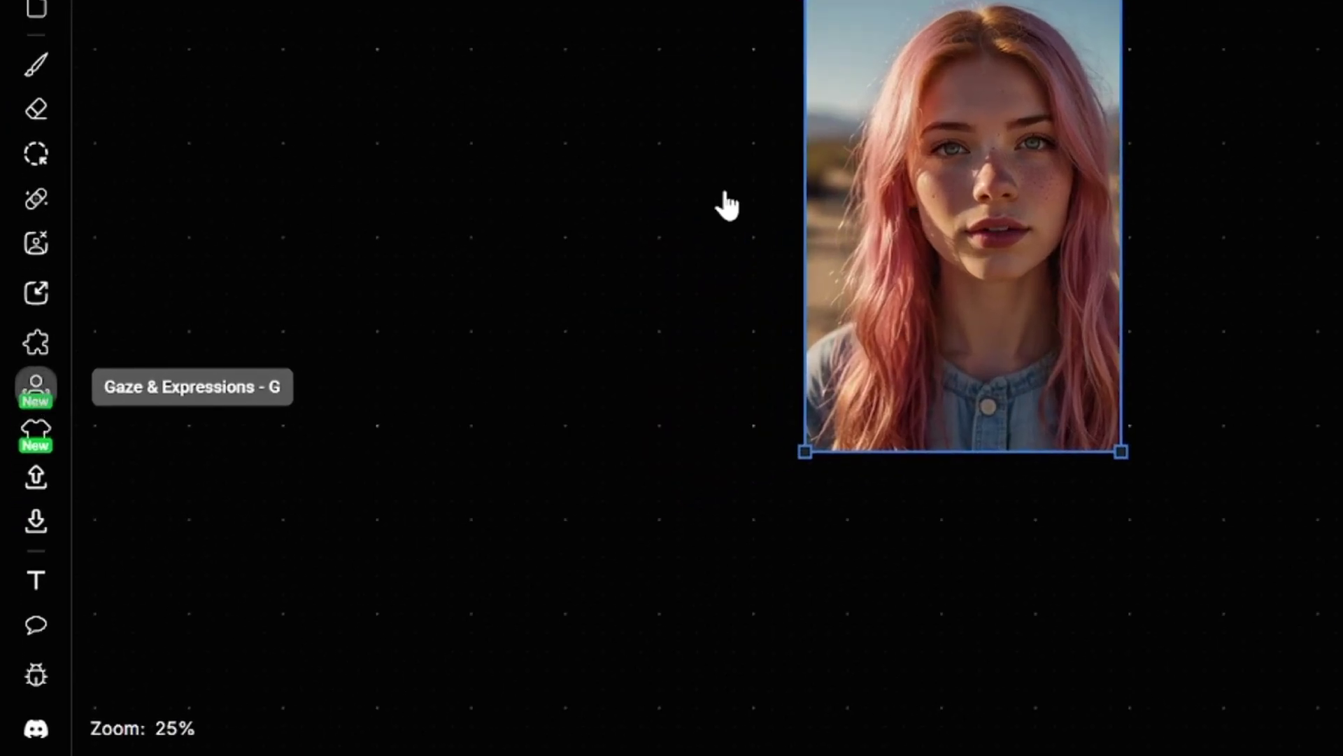
Try turning the head left and up and reducing its tilt, then reset the head pose.
key(g)
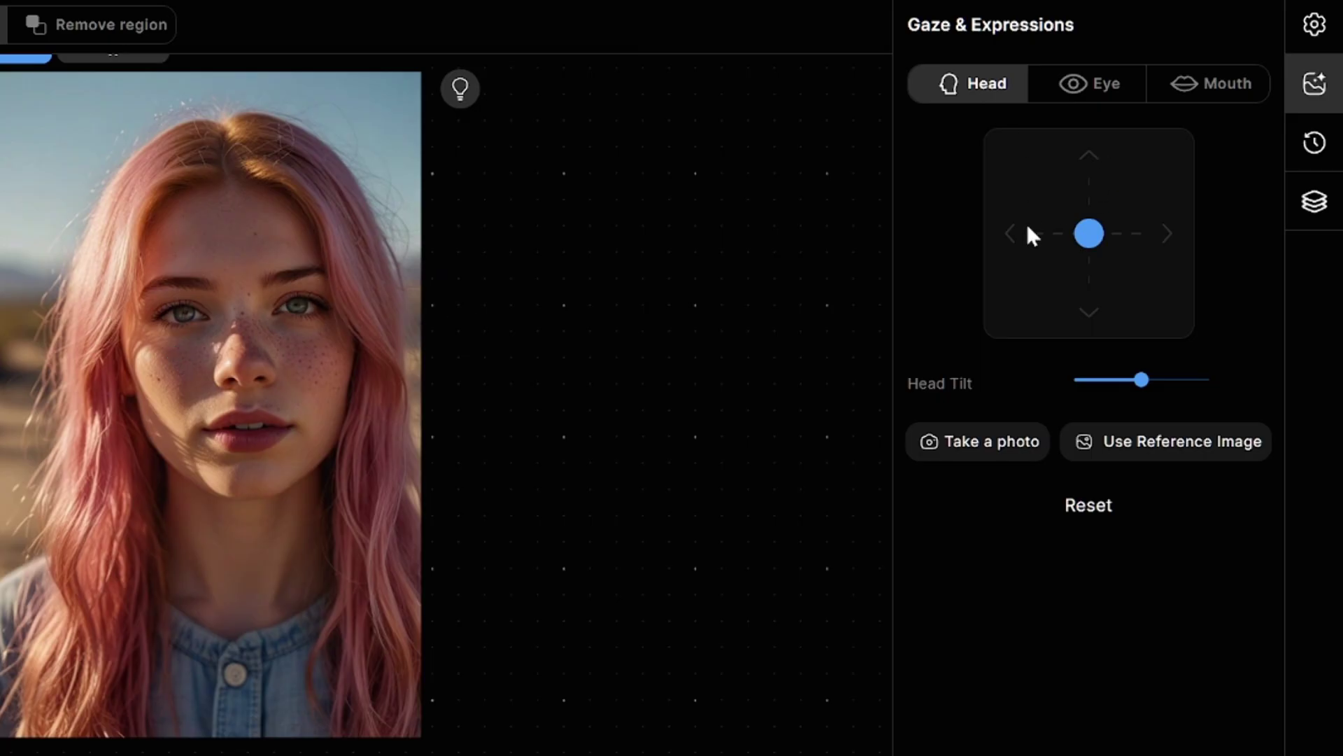
drag(1088, 233, 1060, 225)
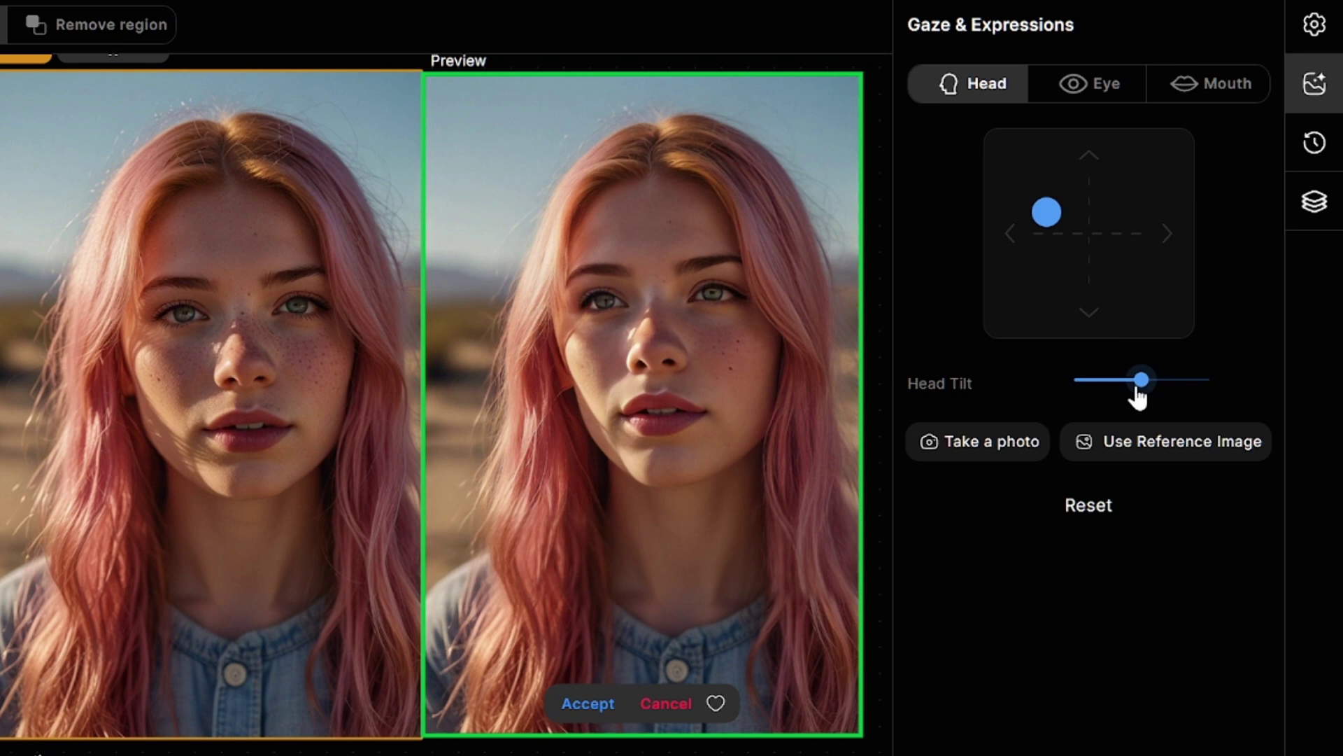
drag(1140, 381, 1094, 382)
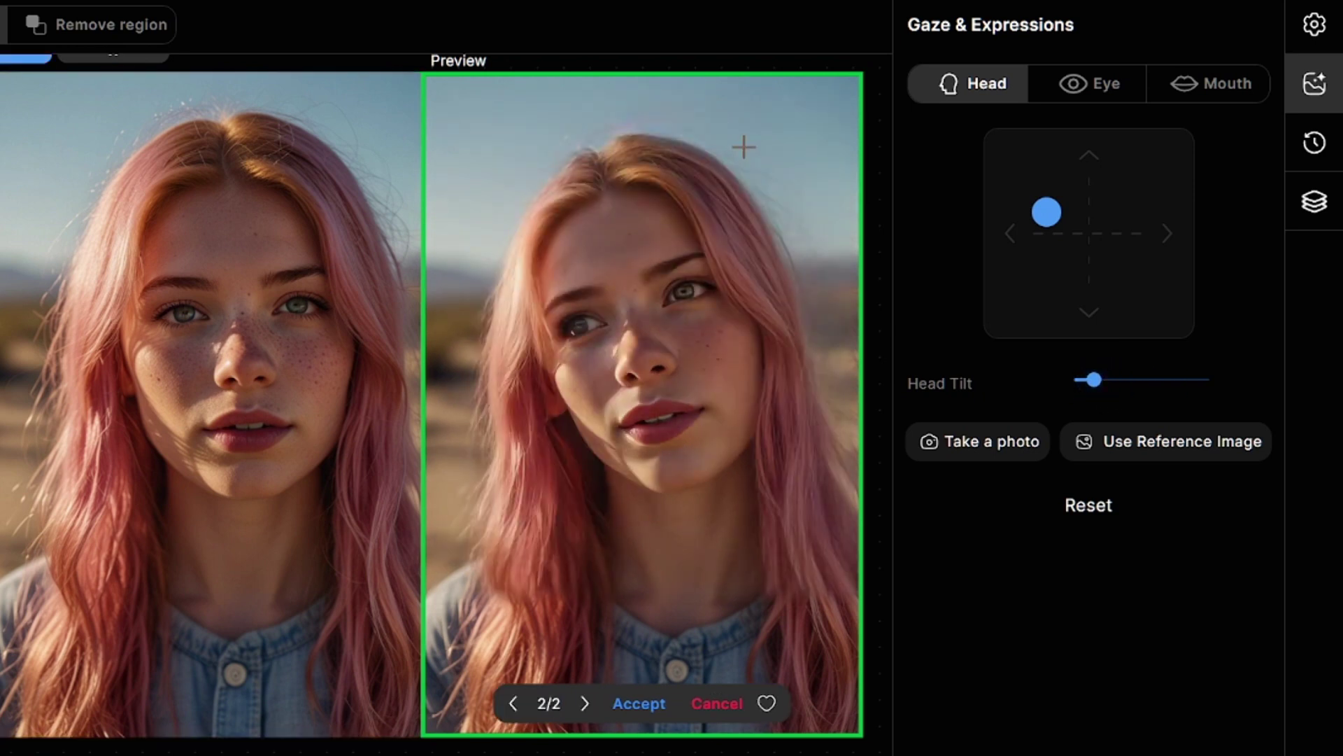
click(1088, 505)
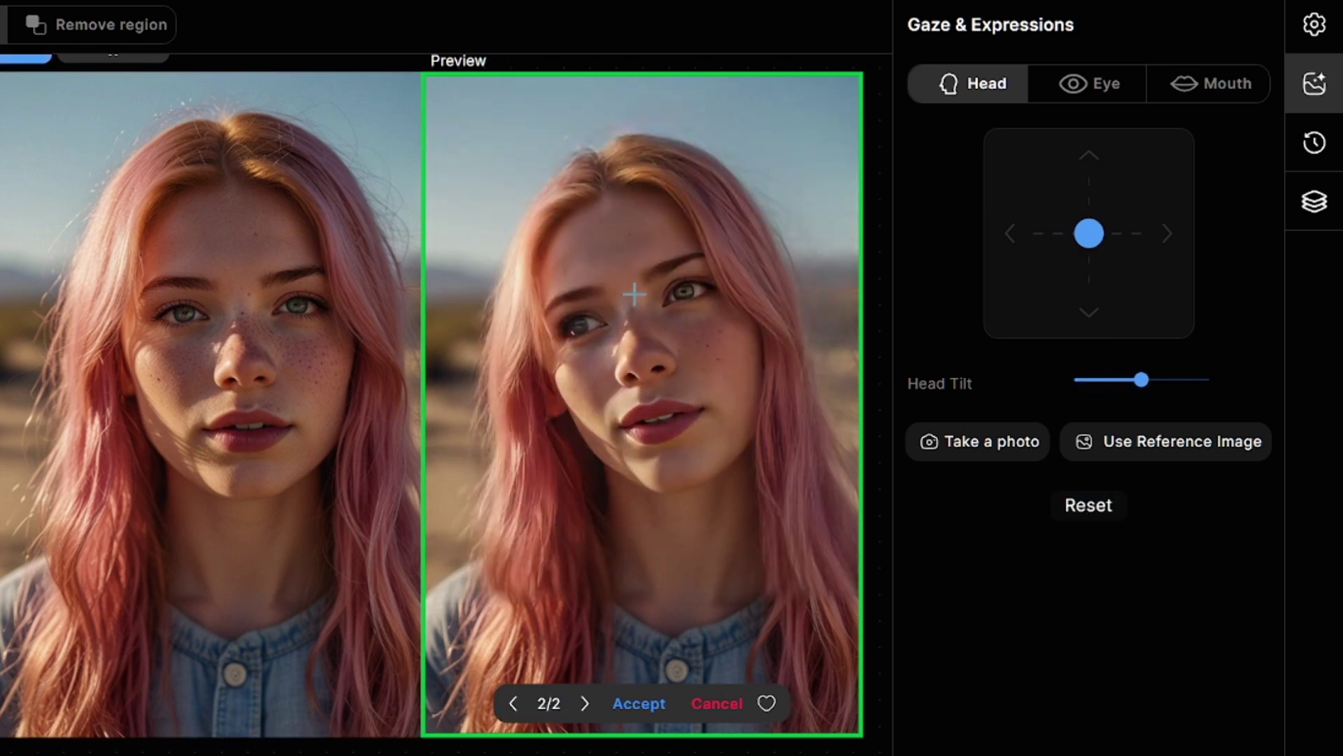
Make the eyes gaze down-left, adjust eye openness and eyebrows, and toggle the wink on and off.
click(1078, 87)
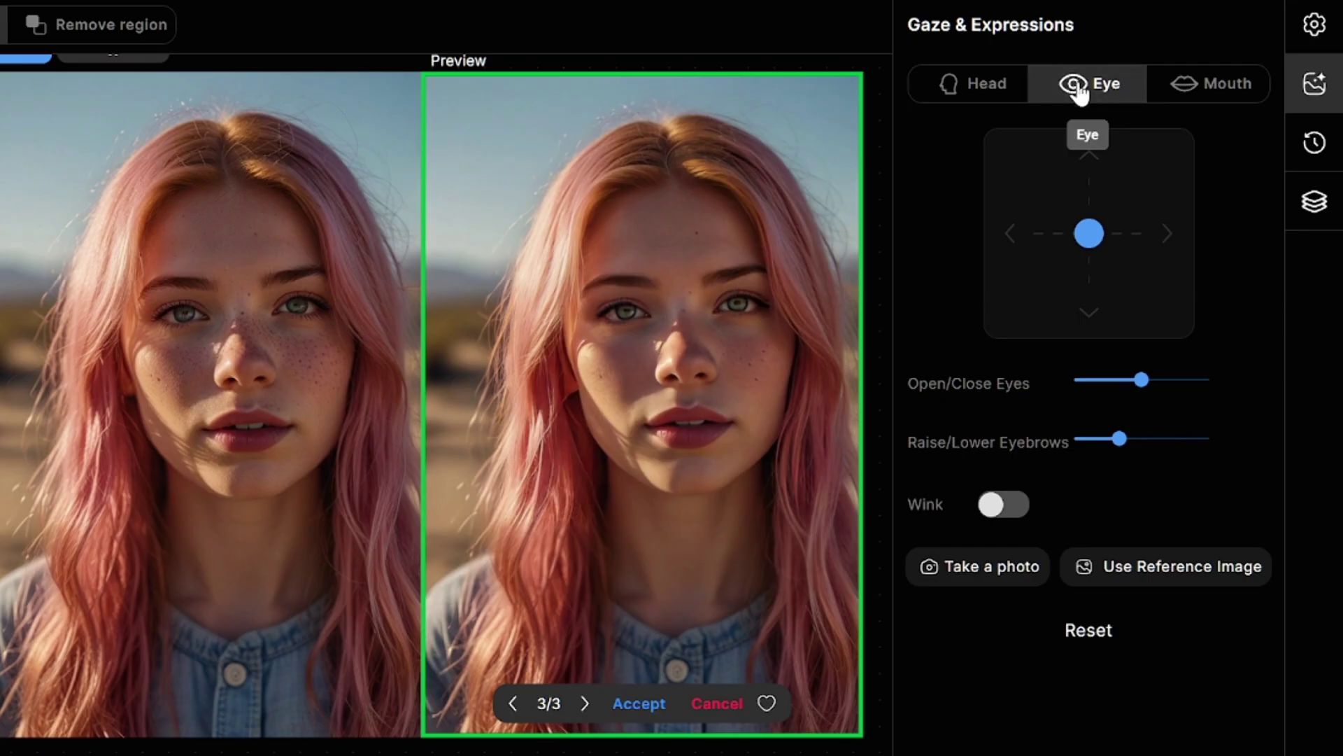
drag(1064, 260, 1067, 263)
mouse_move(1141, 380)
mouse_down()
mouse_move(1182, 380)
mouse_move(1145, 380)
mouse_up()
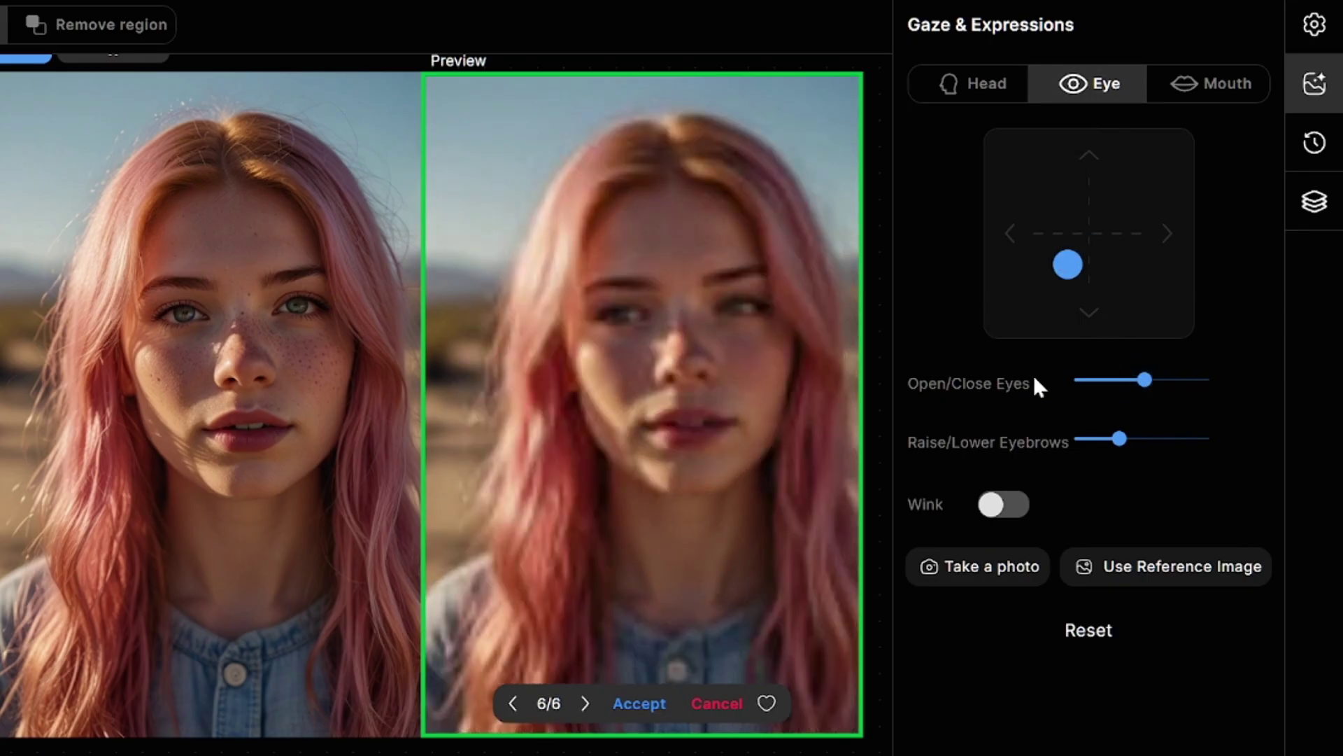
drag(1120, 439, 1169, 441)
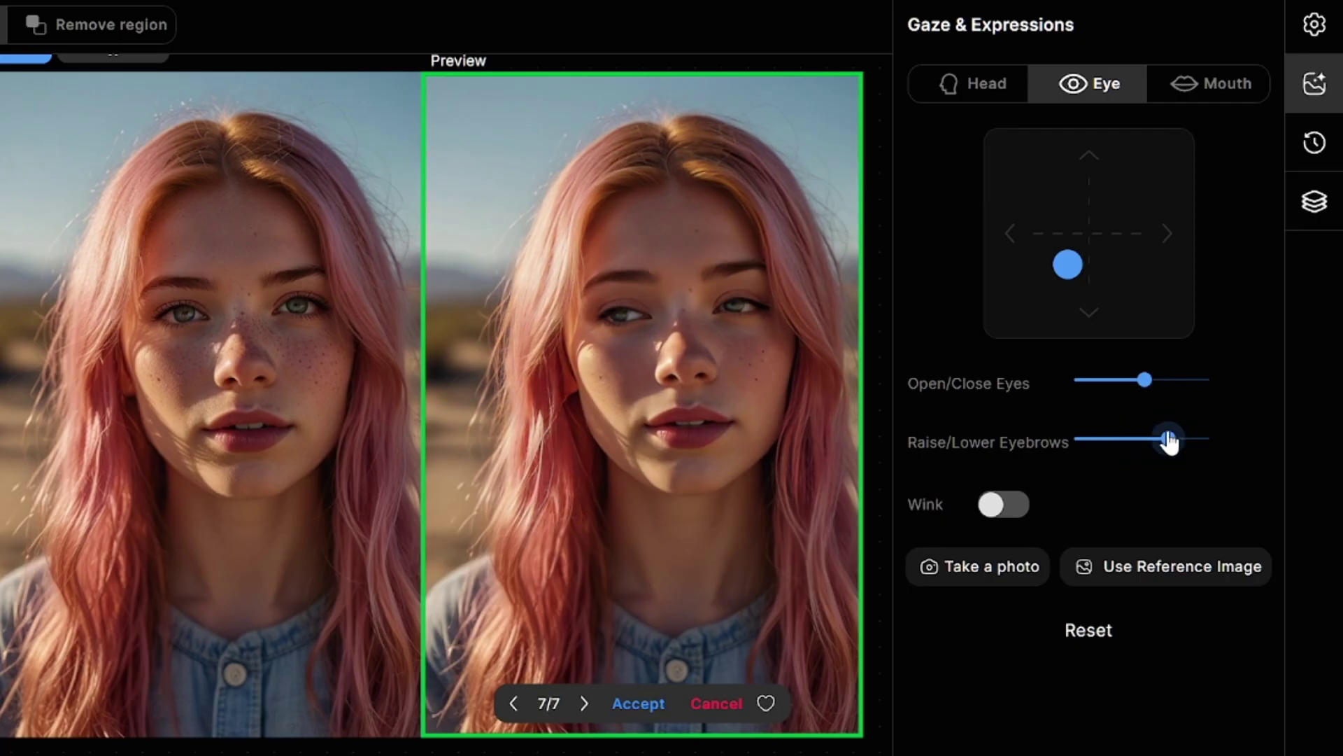
click(1083, 440)
click(1005, 505)
click(1005, 505)
Try mouth opening, width and smile settings, then reset and keep a gentle smile.
click(1223, 85)
drag(1101, 140, 1176, 140)
drag(1154, 198, 1093, 200)
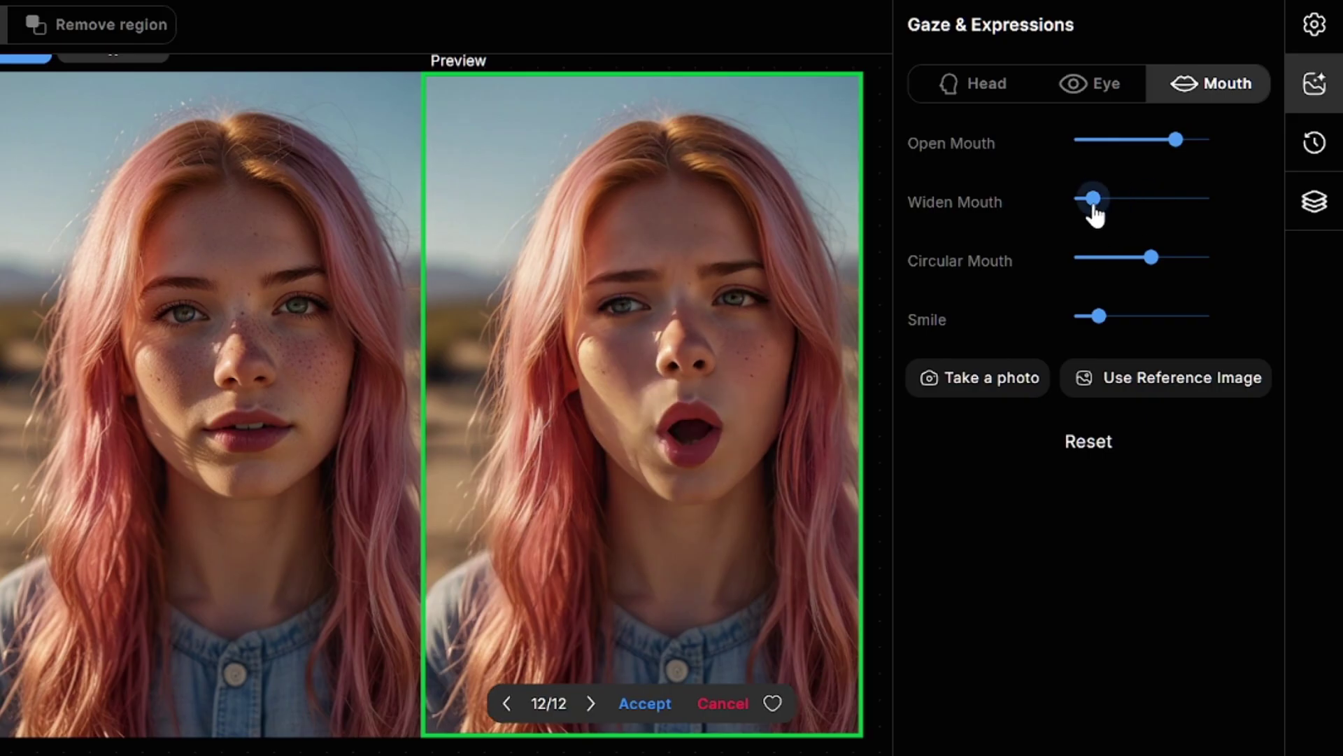
click(1082, 258)
click(1191, 317)
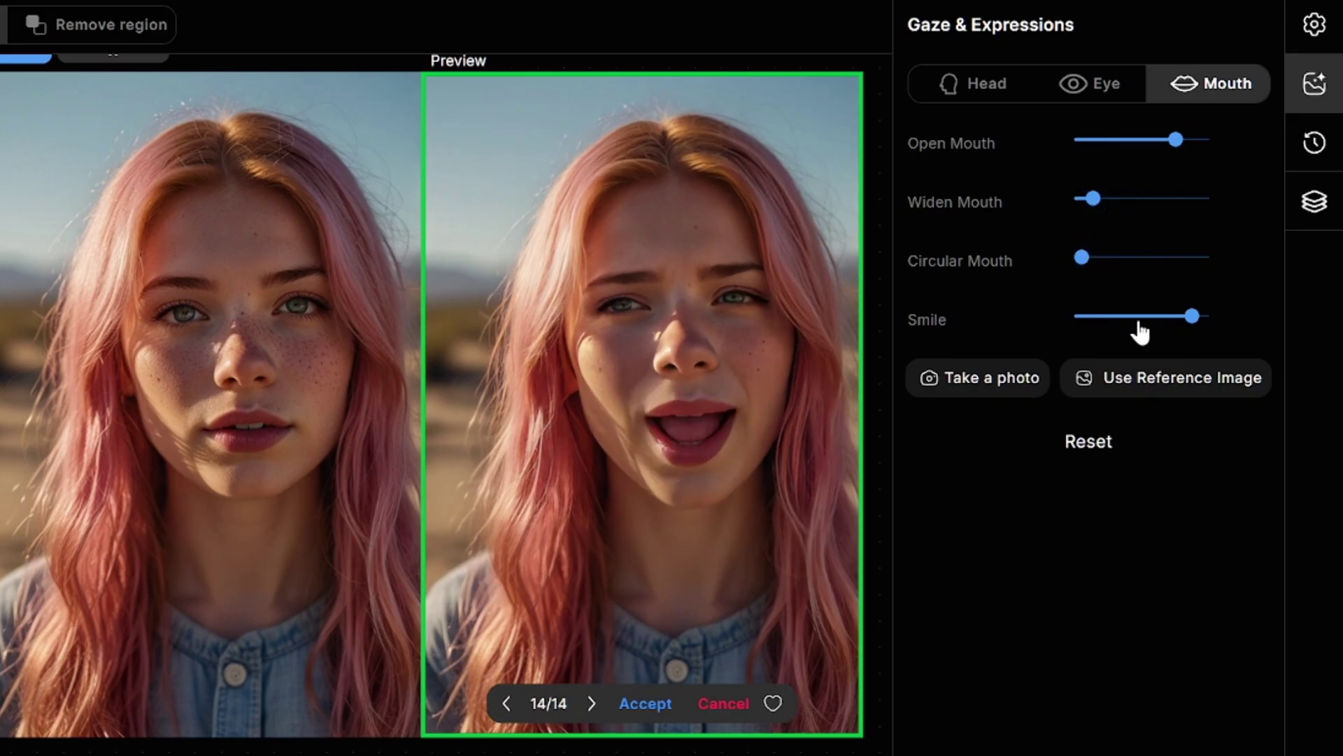
click(1185, 200)
click(1093, 448)
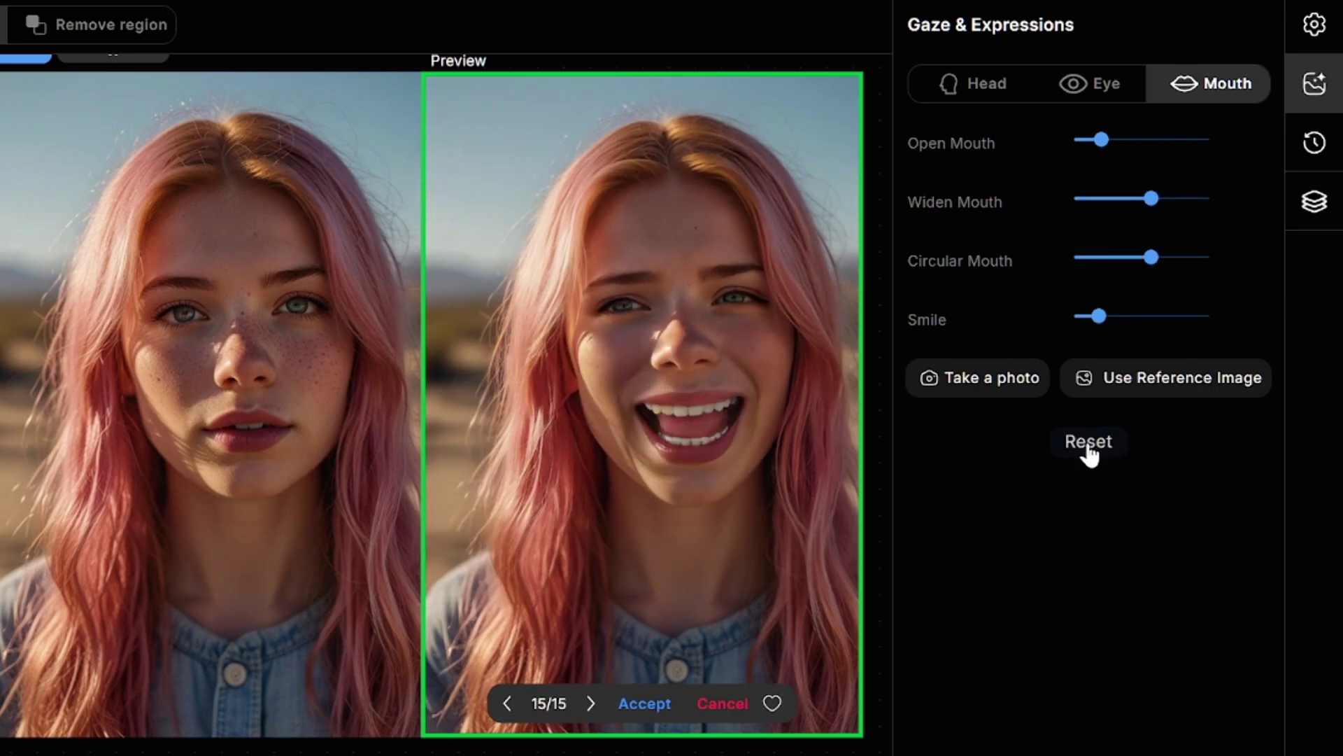
click(1191, 316)
click(1310, 141)
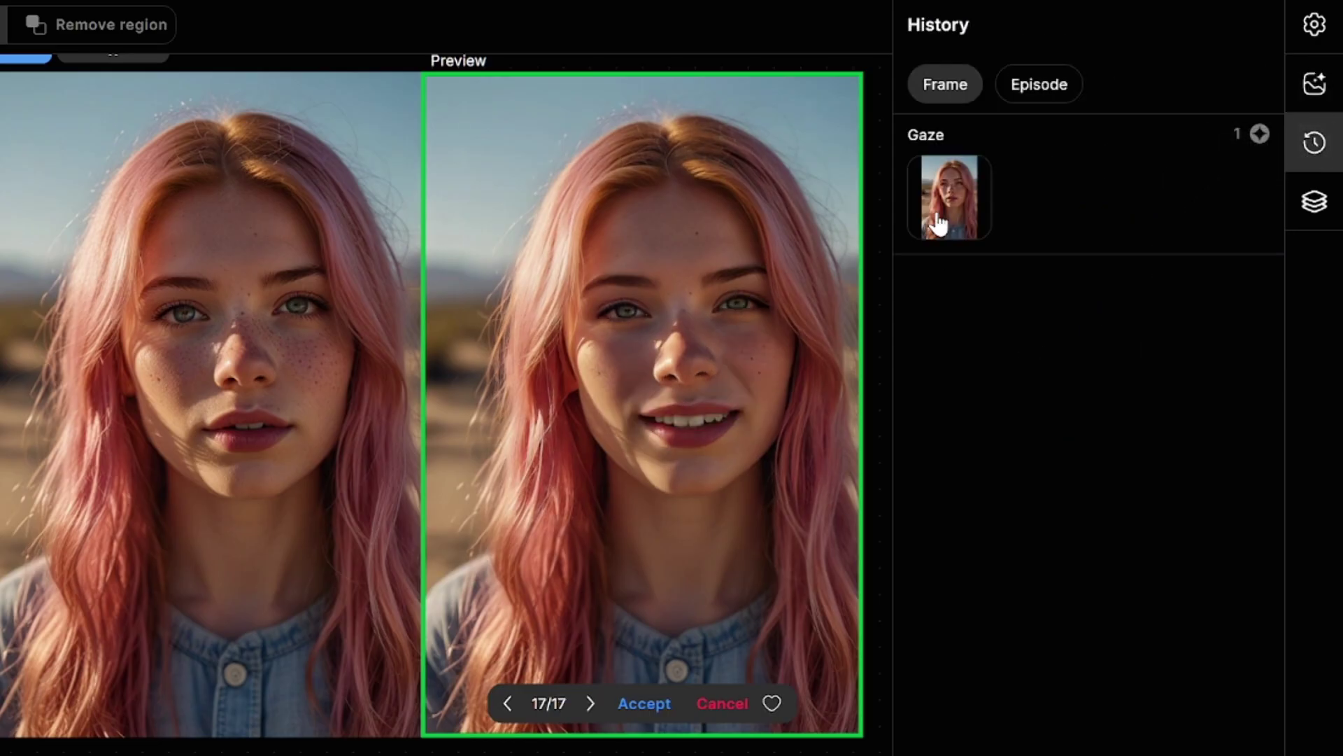
Step back through earlier expression previews and return to the latest one.
click(1314, 84)
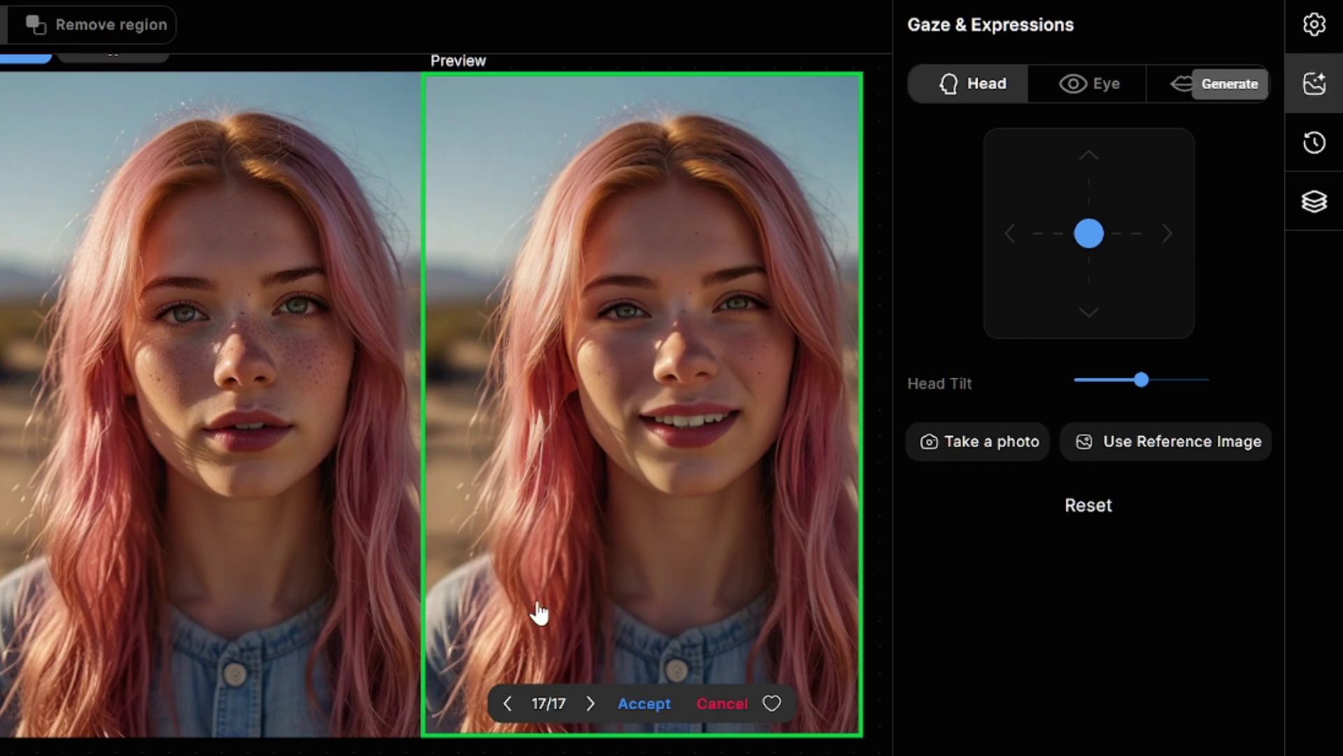
click(507, 704)
click(506, 703)
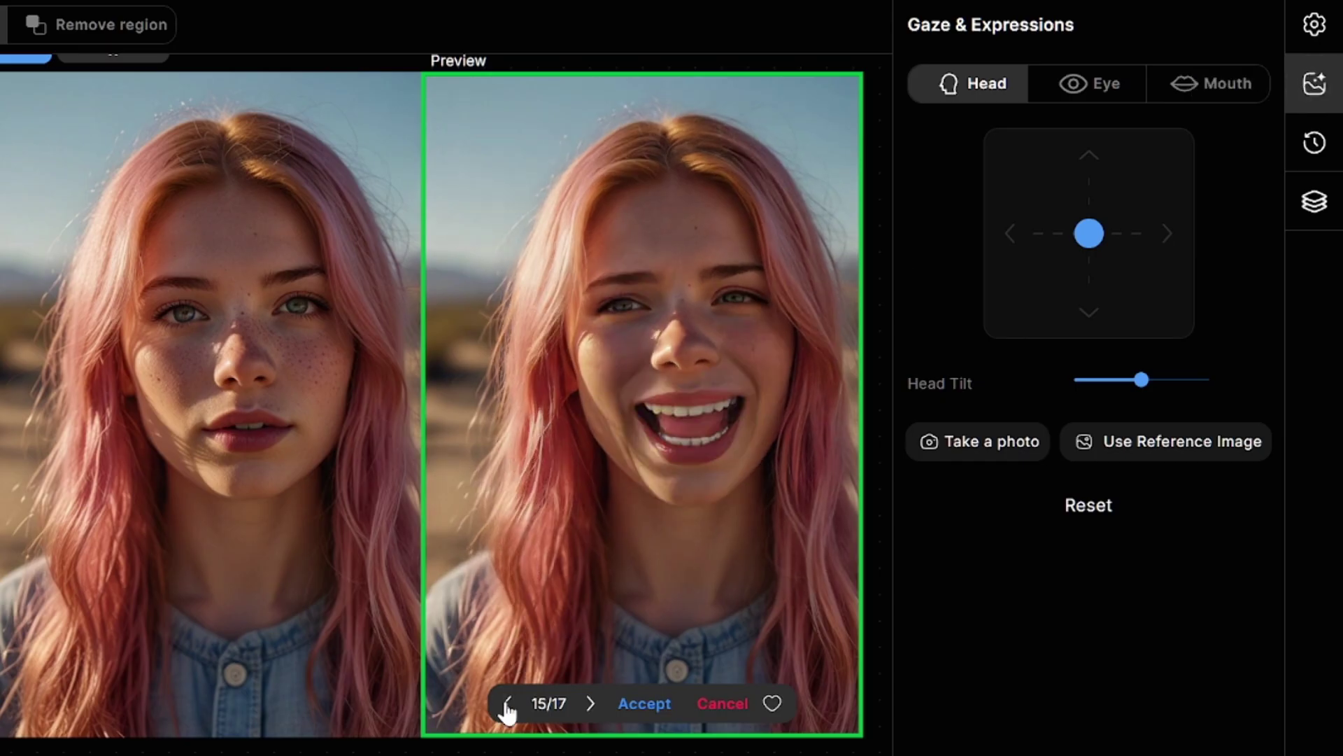
click(590, 706)
click(590, 705)
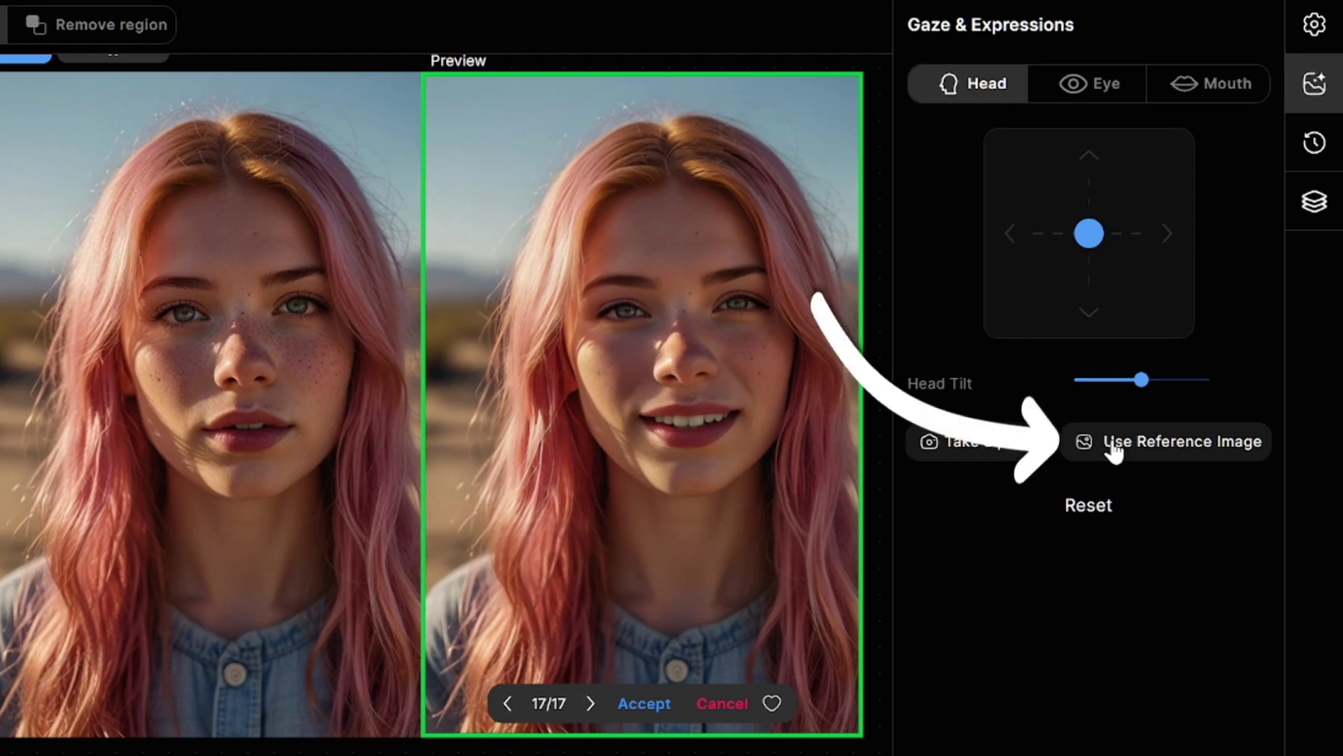
Drive the face from a reference image, swapping in a different reference photo.
click(1154, 441)
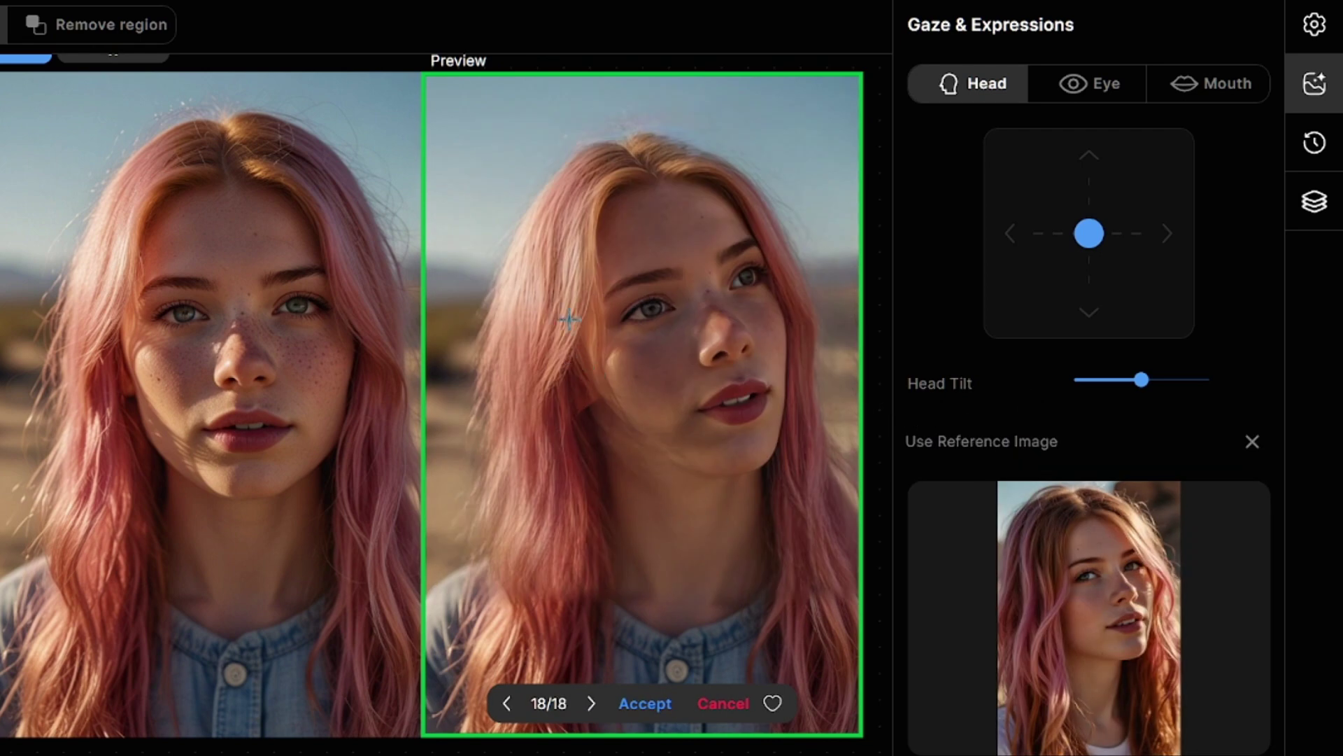
click(1253, 441)
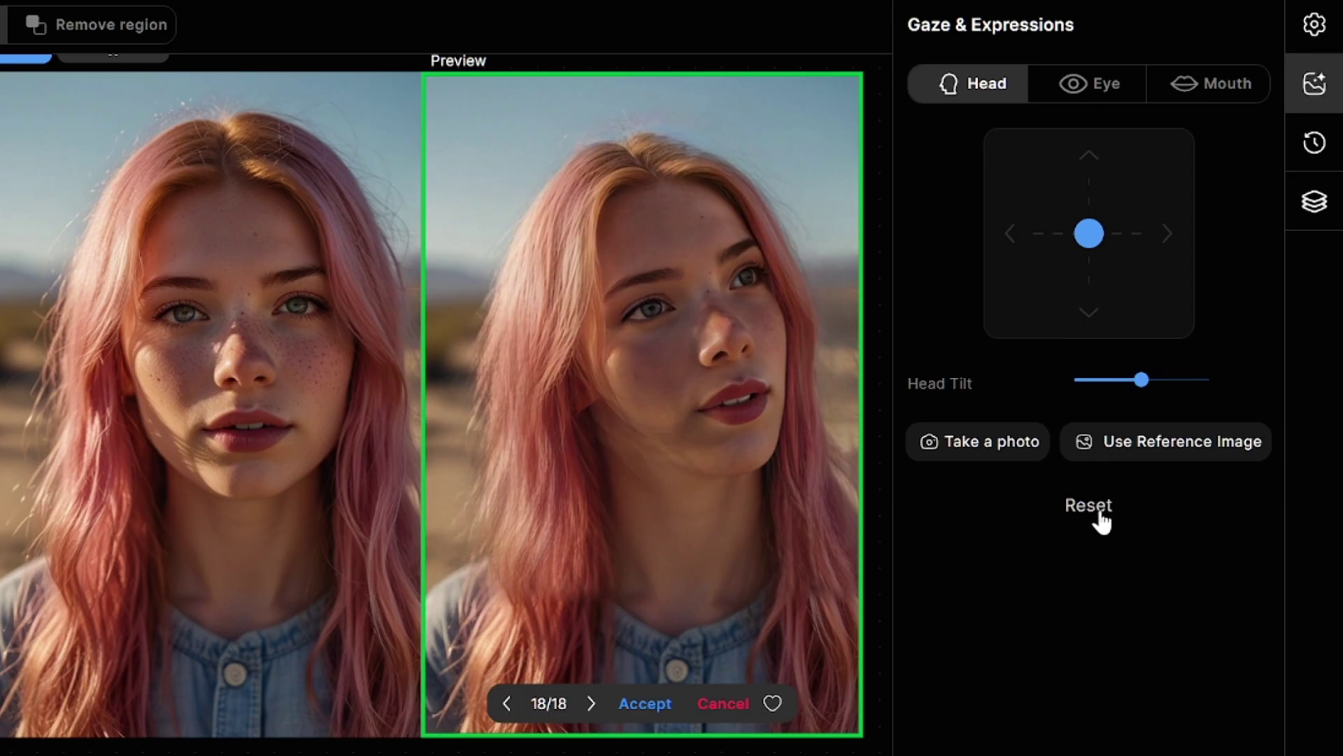
click(1139, 448)
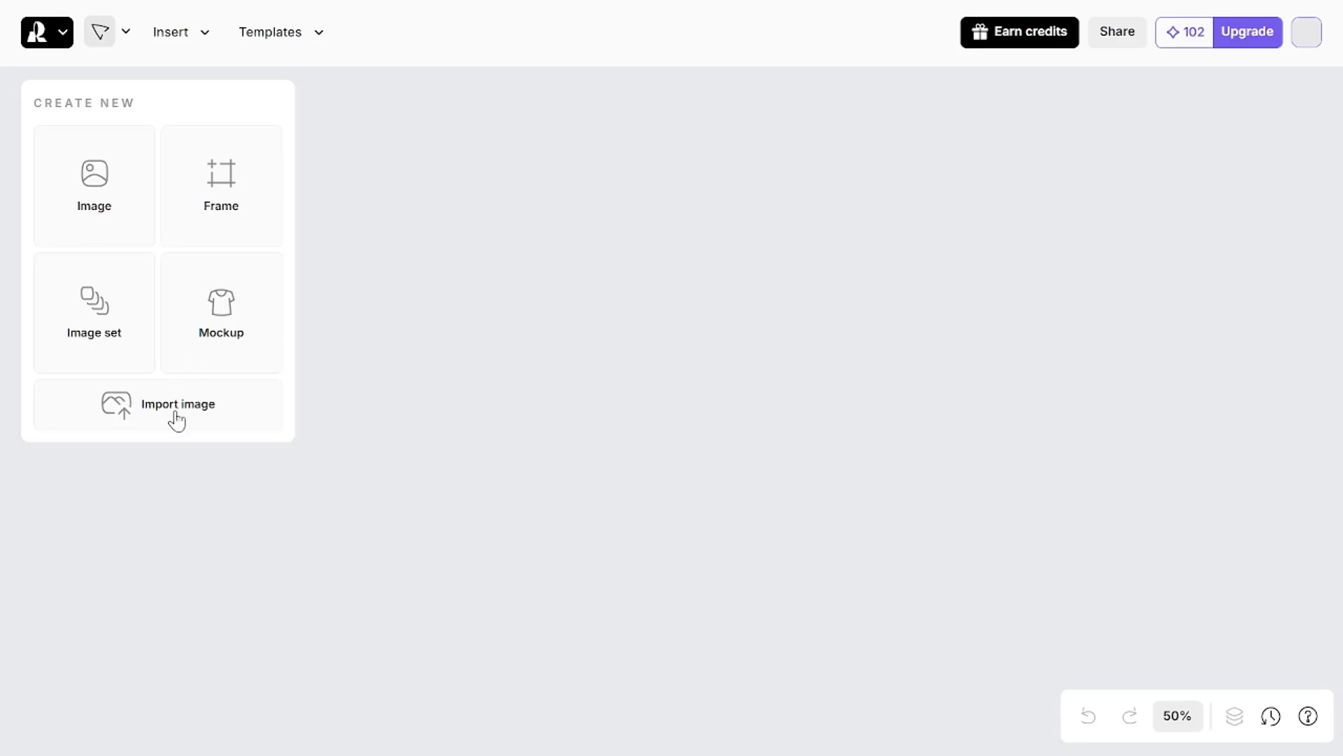
Import the pink-haired portrait and centre it inside a wide 3:2 frame.
click(176, 418)
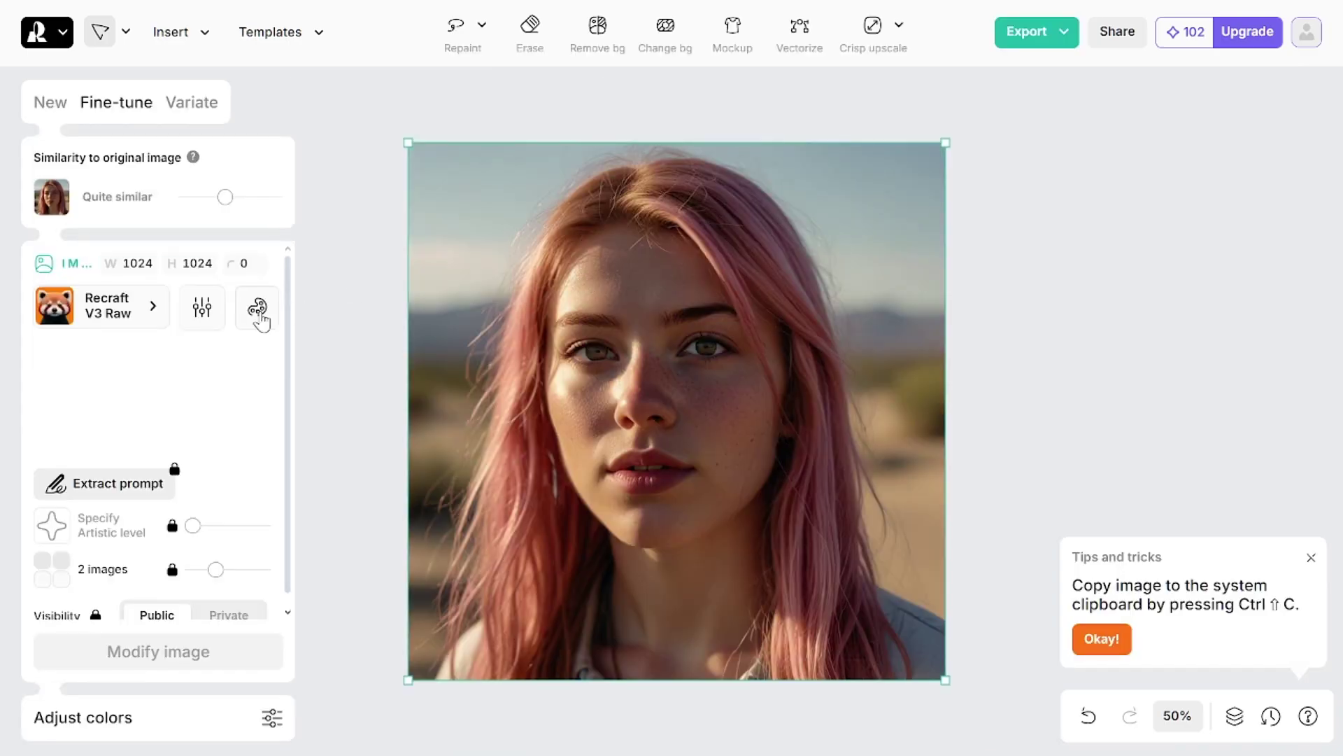
click(177, 43)
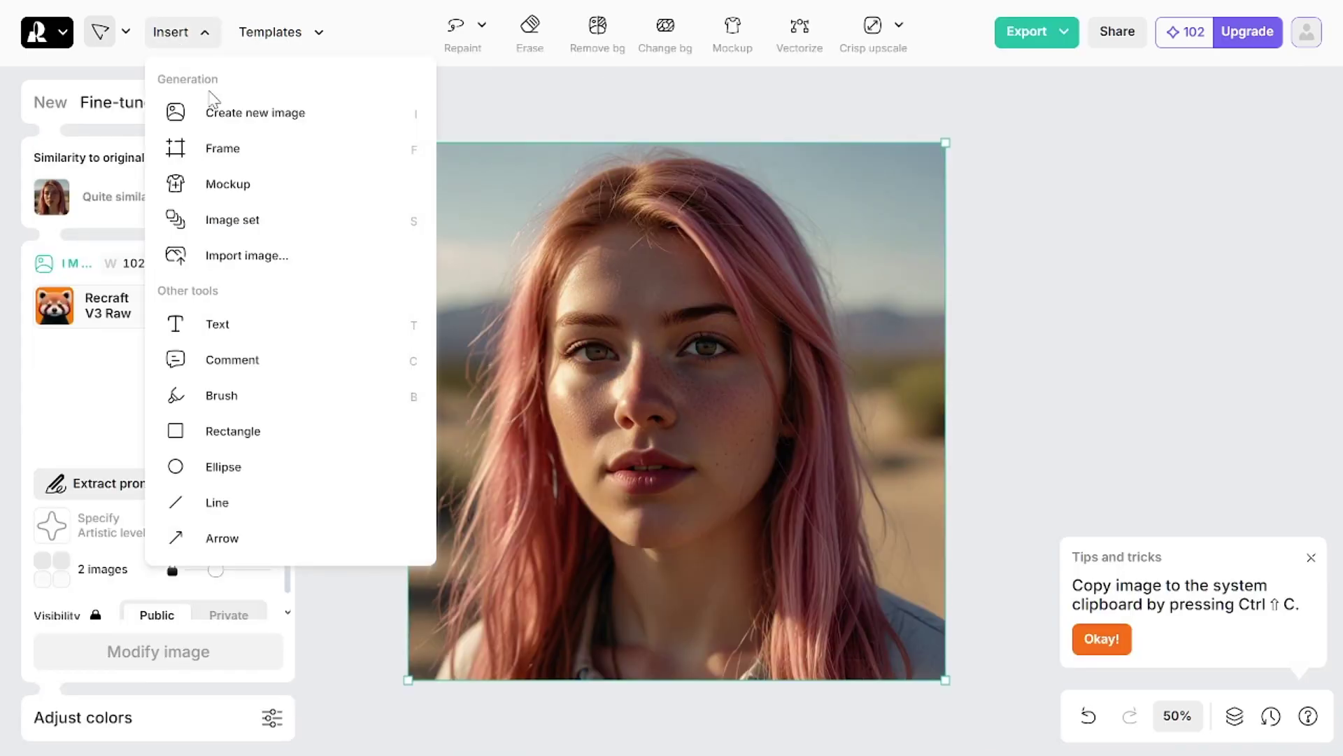
click(228, 159)
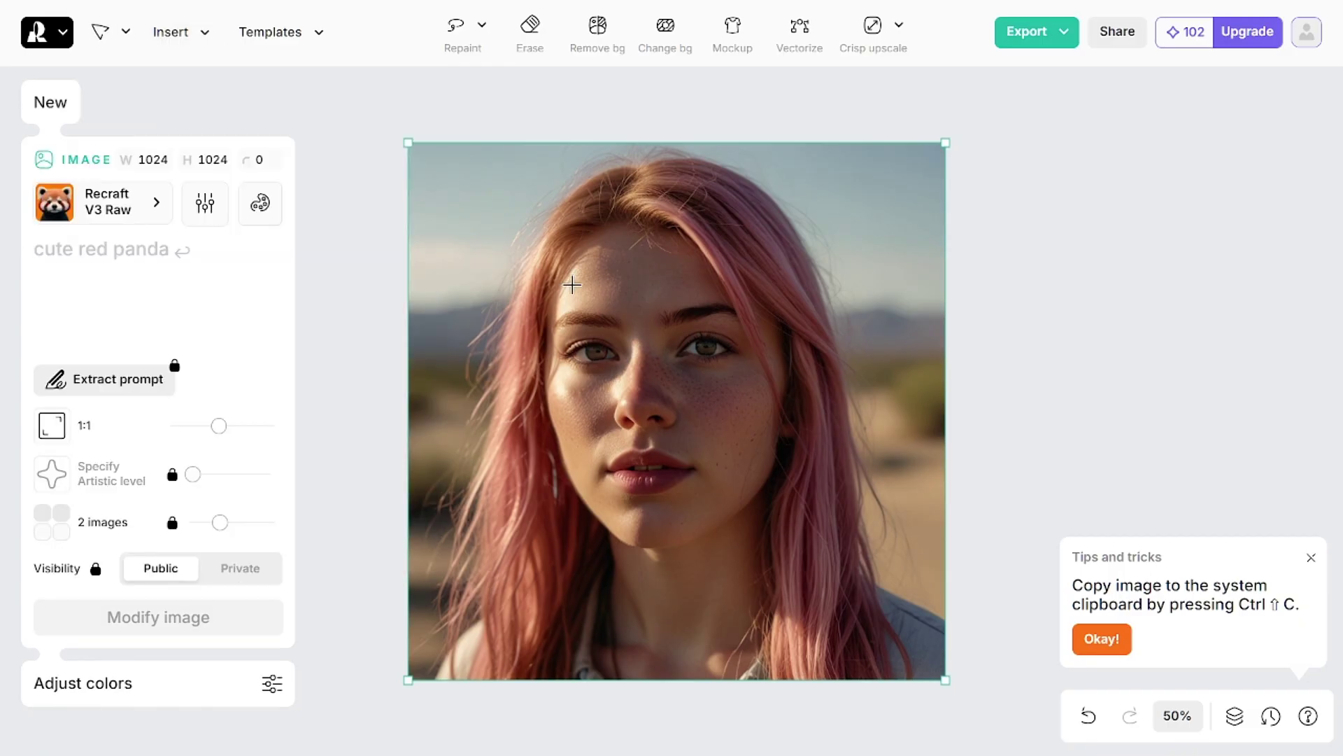
scroll(572, 284, down, 3)
drag(321, 194, 897, 547)
drag(635, 341, 621, 340)
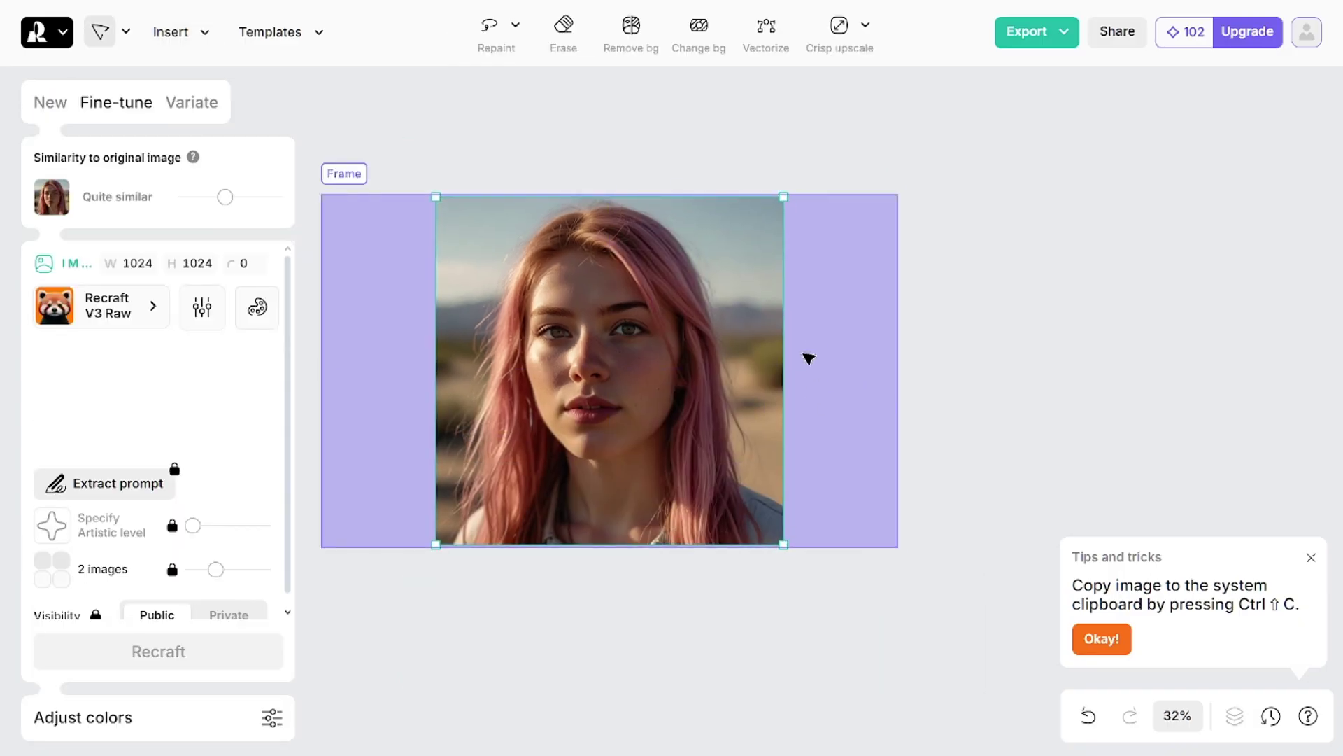
click(818, 343)
click(119, 150)
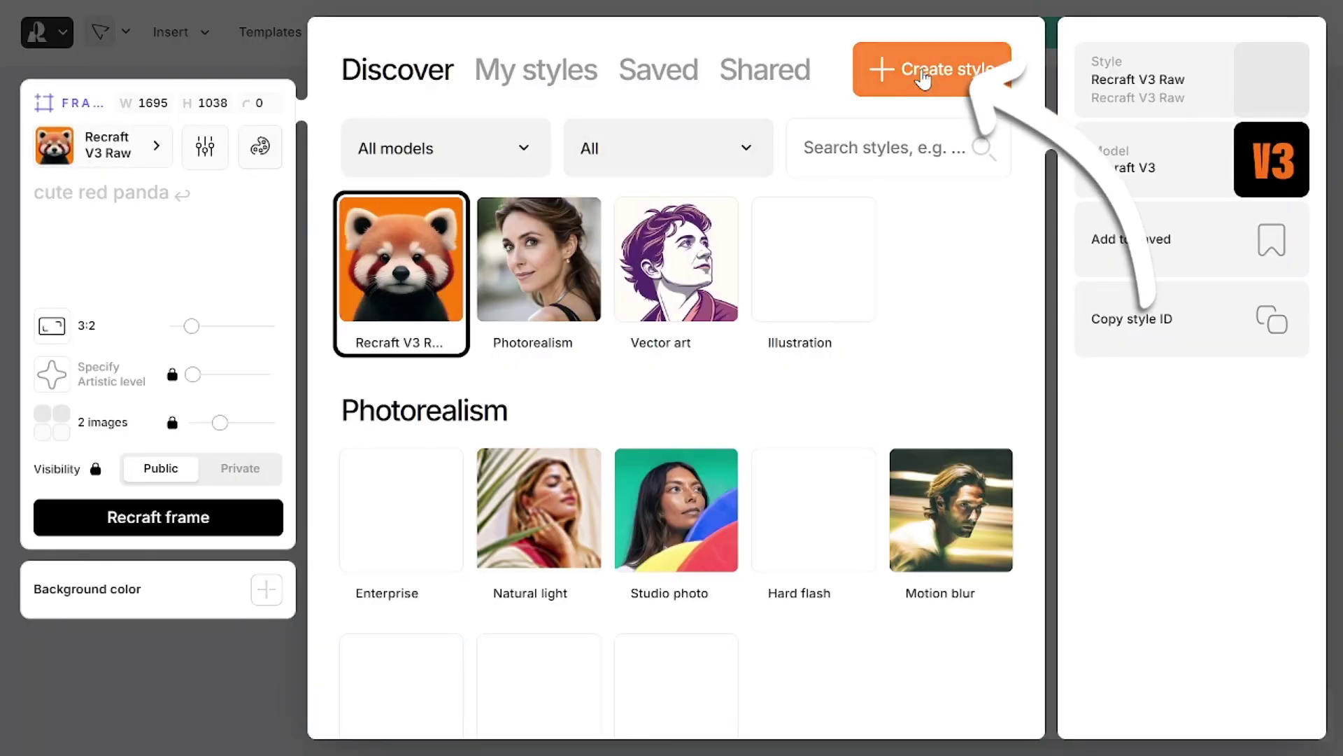
Build 'My custom style' from two pink-haired portrait references and save it to my styles.
click(916, 86)
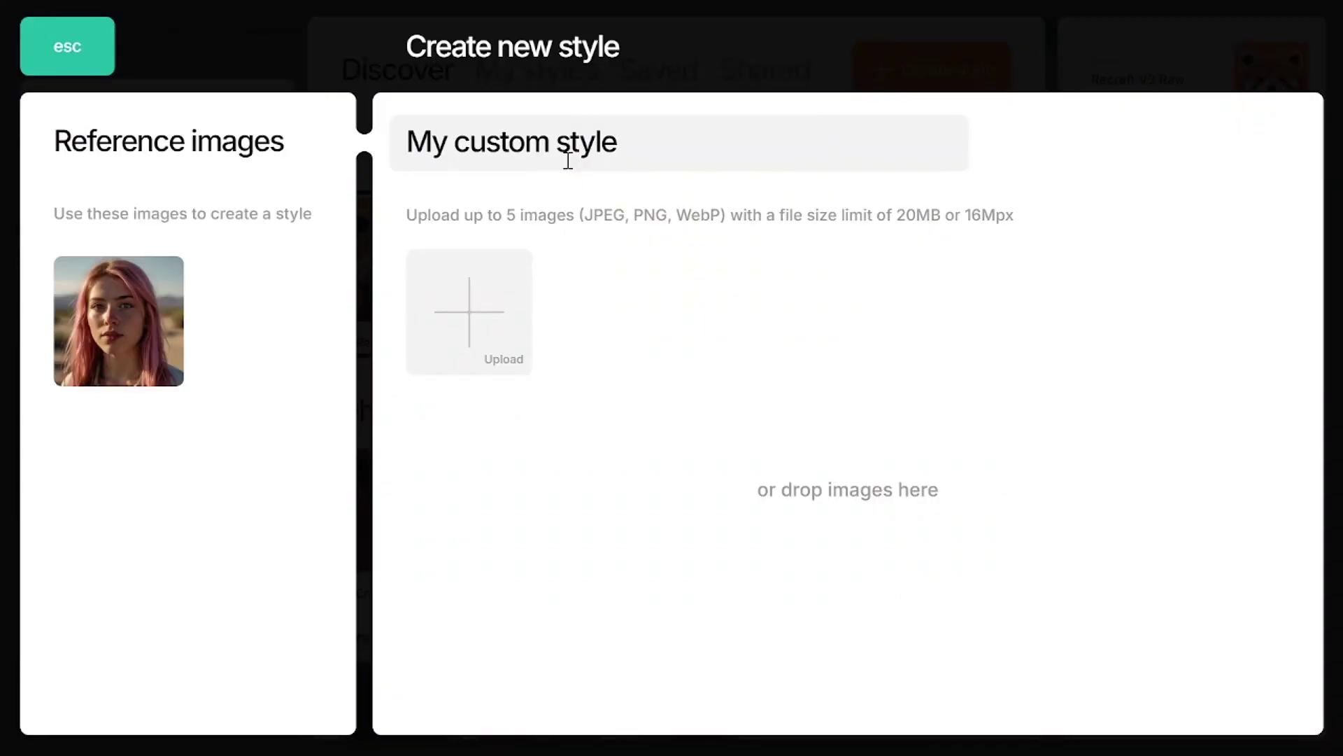
click(152, 347)
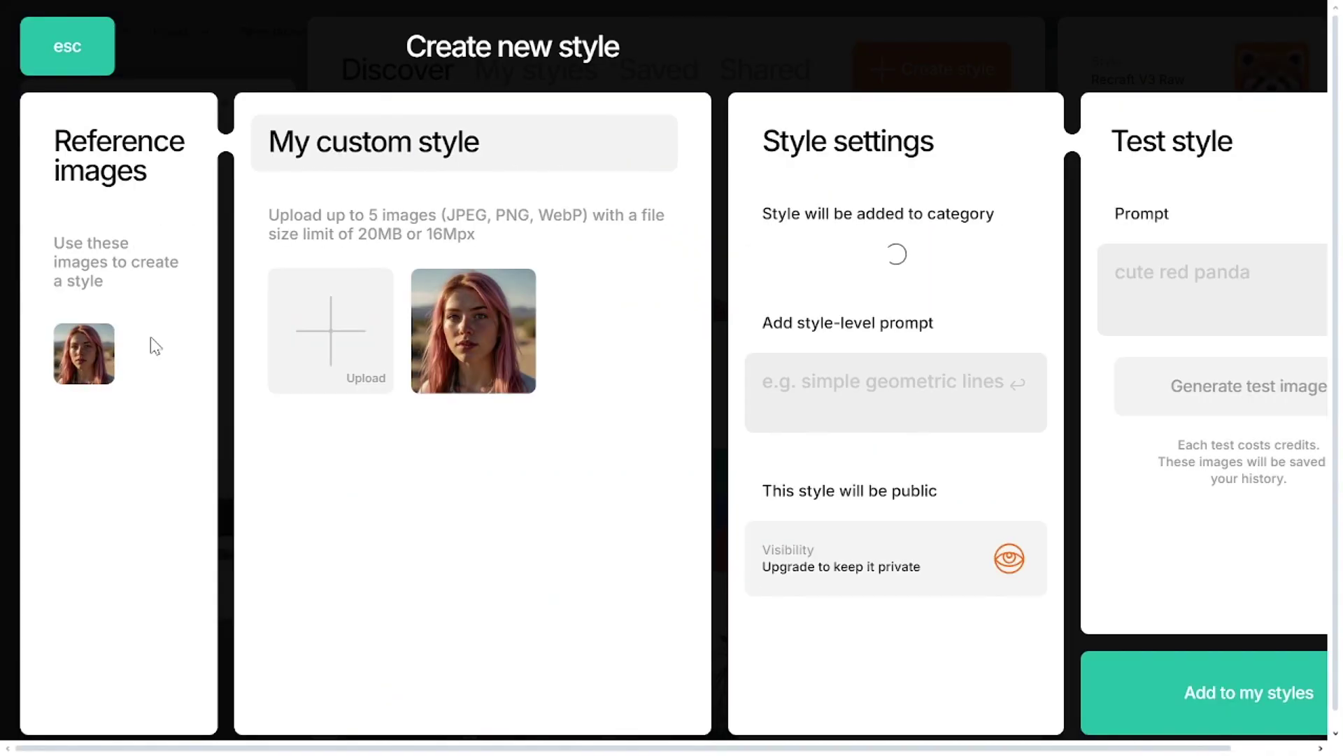
click(350, 337)
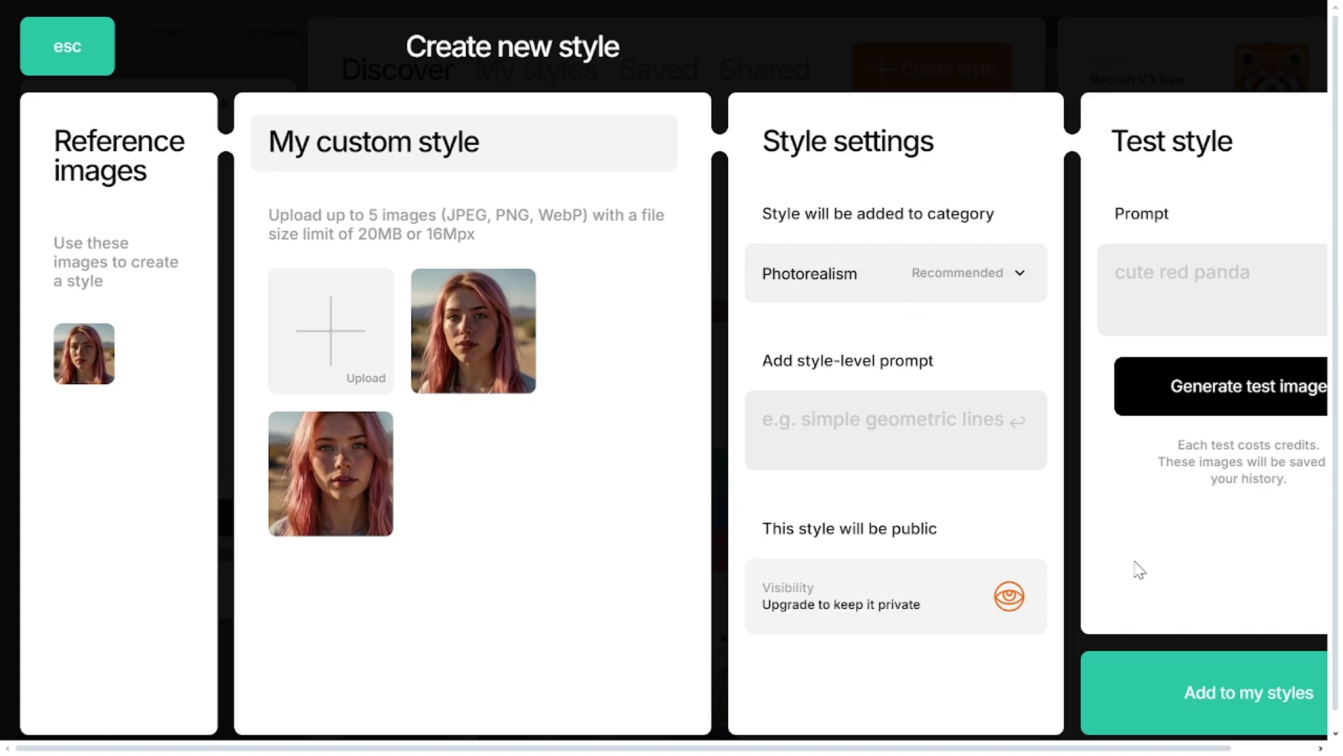
click(1203, 713)
Fill the frame from the prompt 'girl in the desert' and choose the second result.
click(145, 194)
text(girl i)
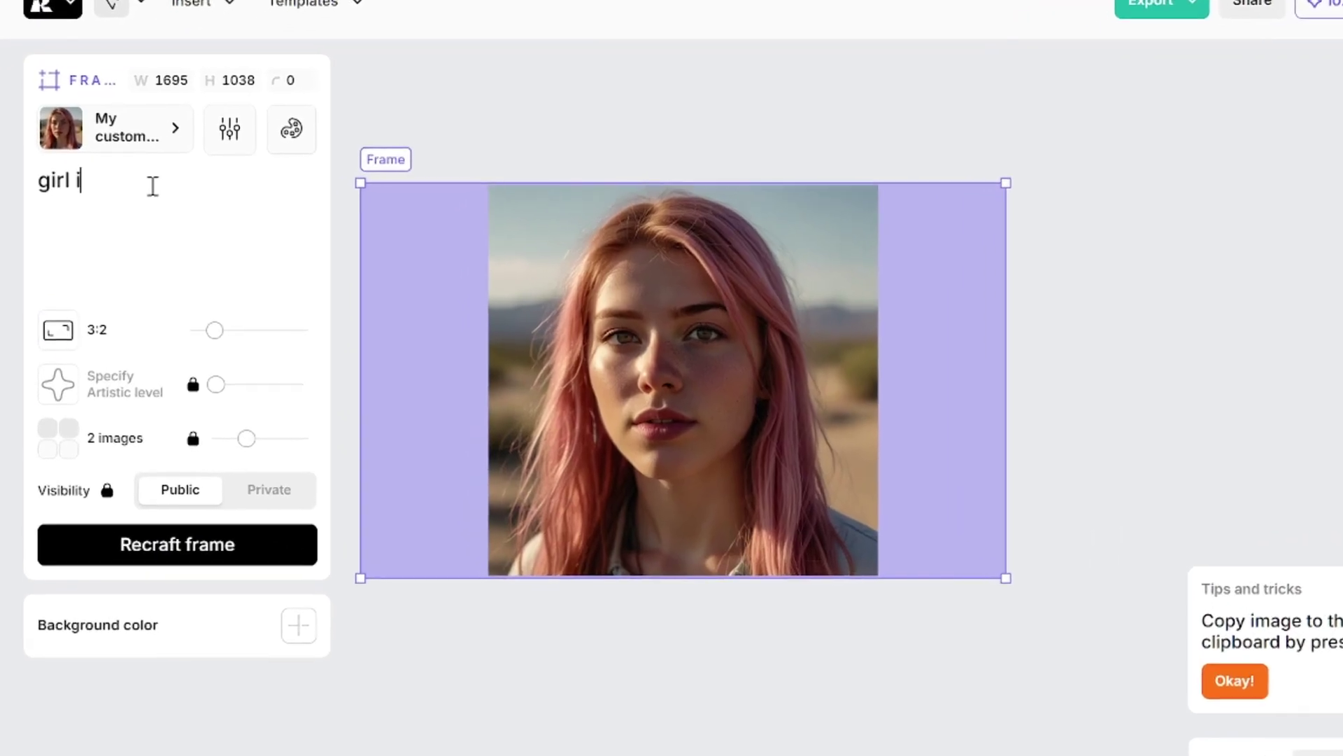
text(n the desrt)
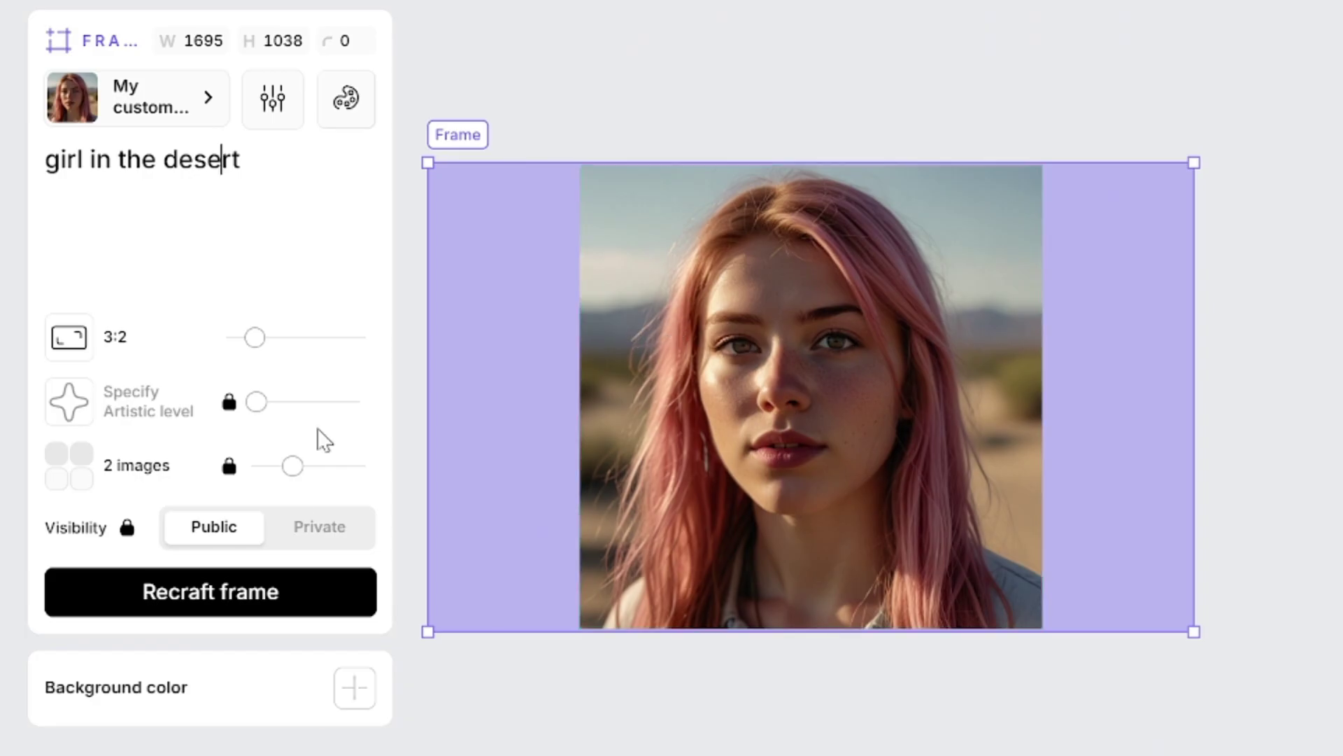
click(263, 616)
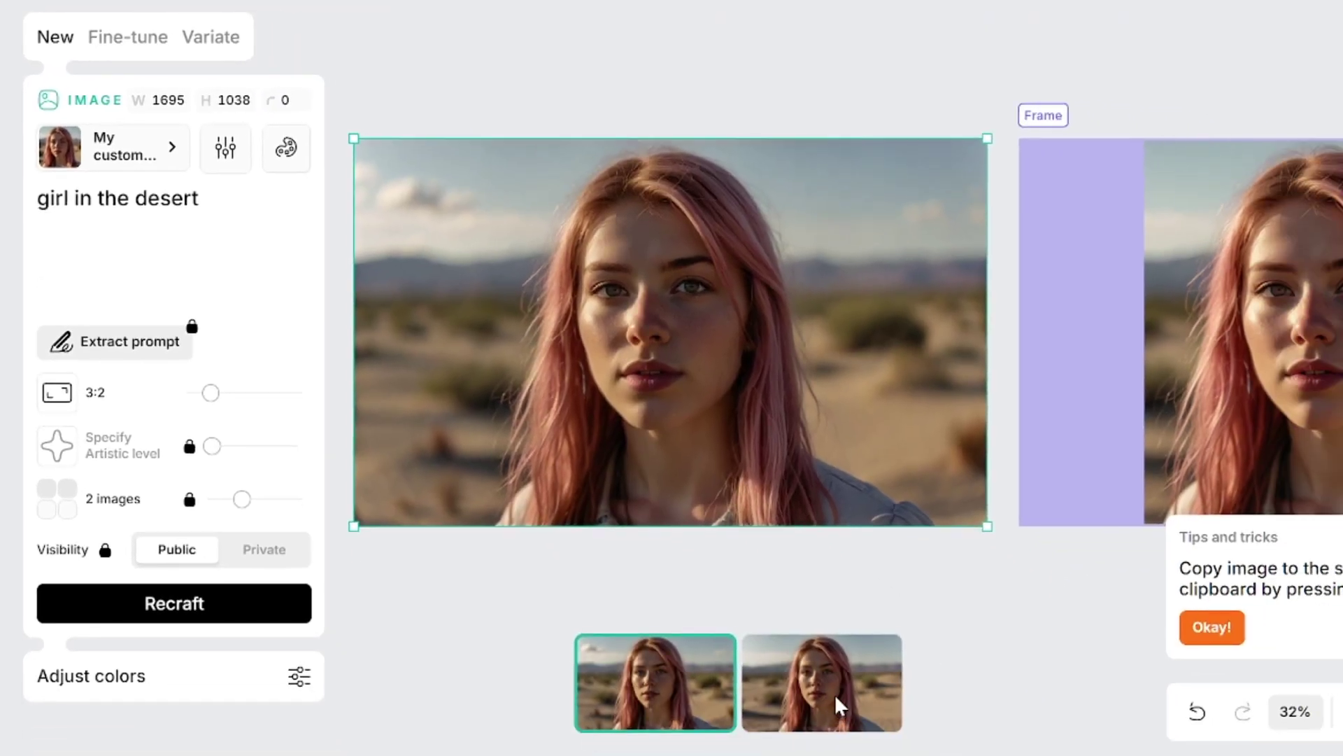
click(825, 693)
click(696, 694)
click(806, 696)
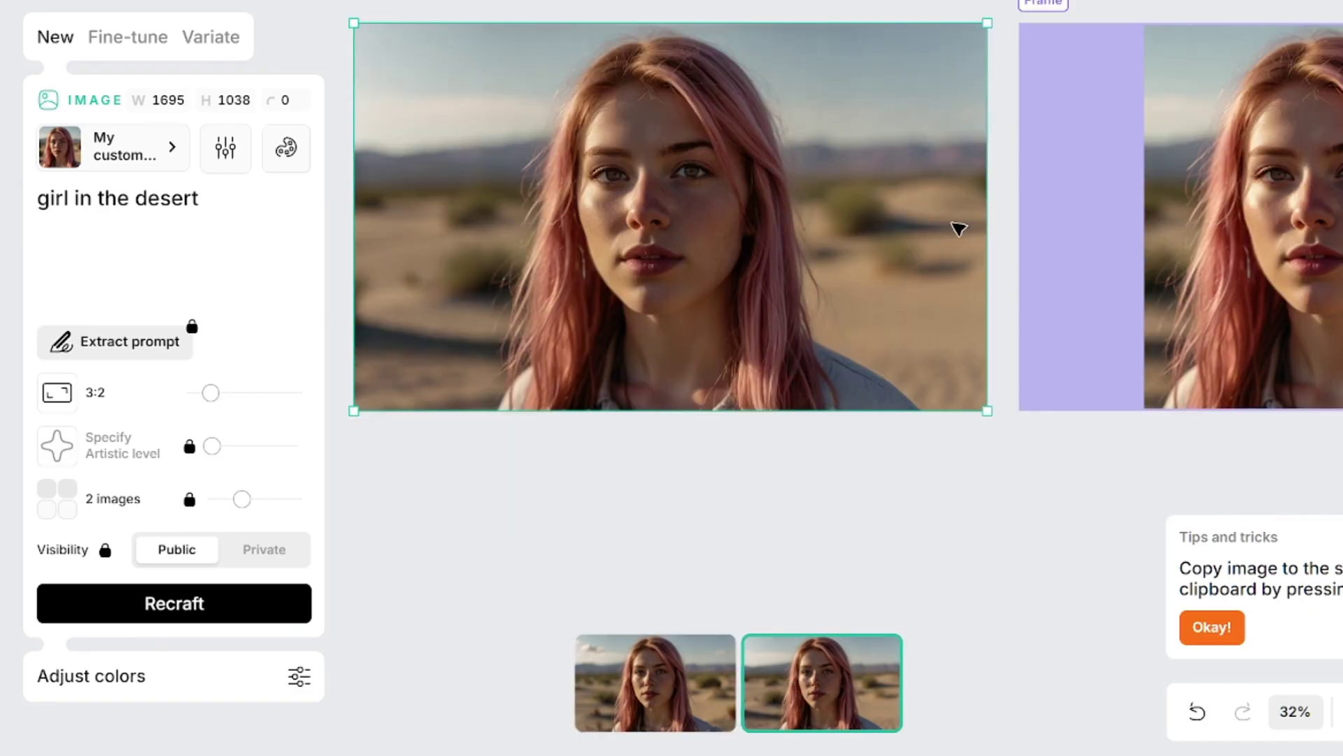
click(1106, 183)
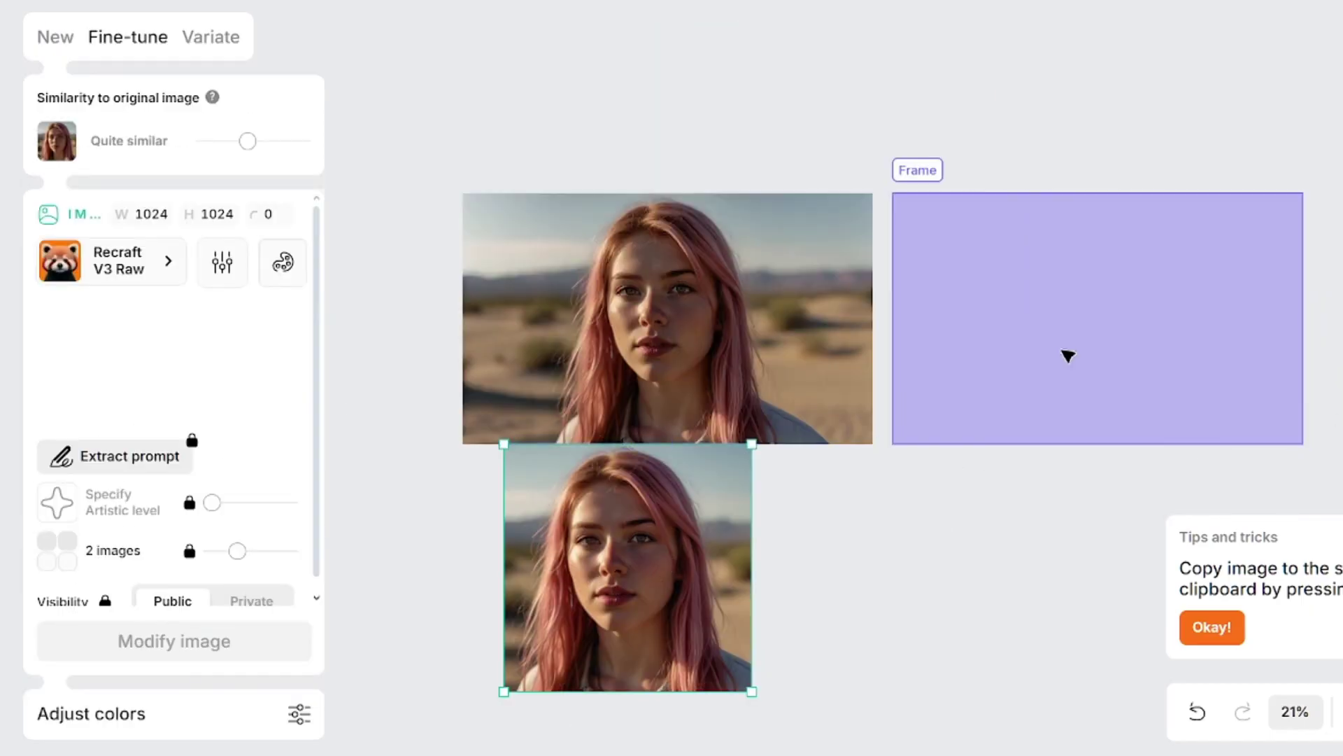
Stretch the frame taller, place the square portrait at its top, and delete the stray central image.
click(1068, 357)
drag(901, 447, 902, 700)
drag(637, 540, 1108, 289)
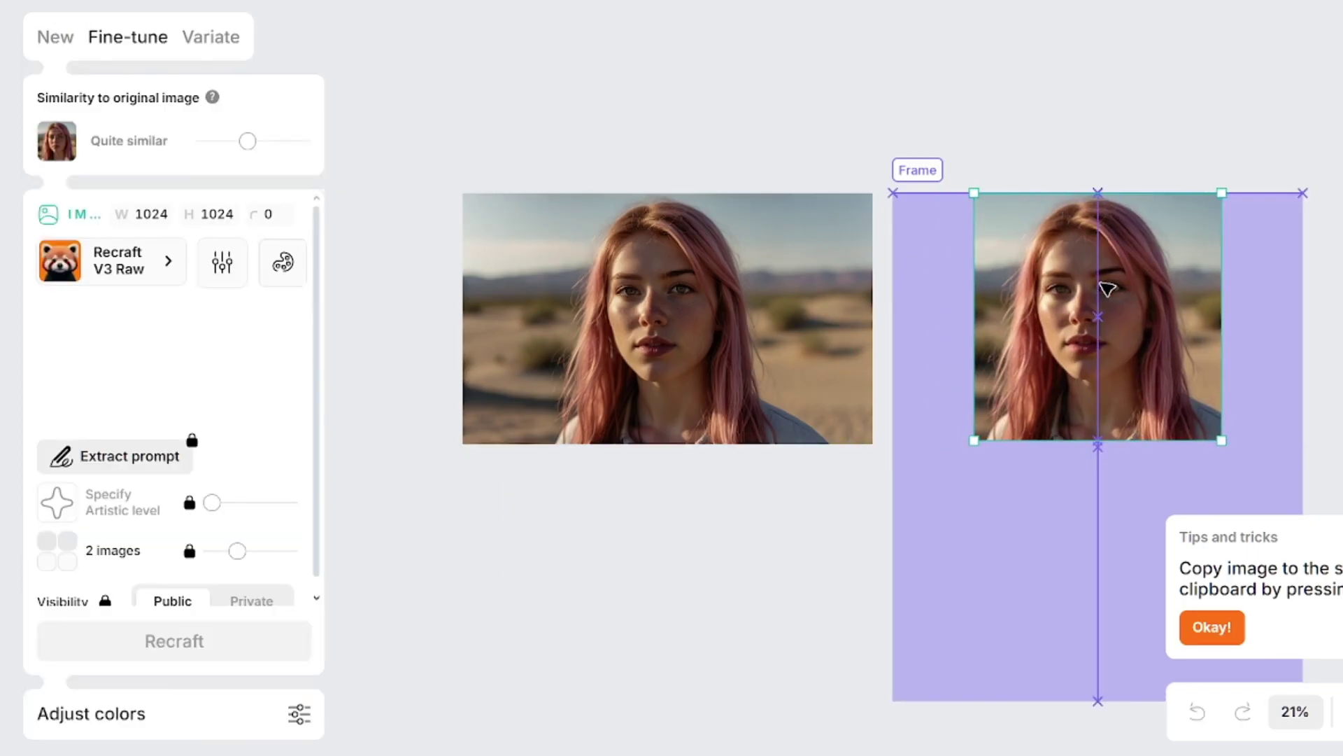
click(930, 333)
click(228, 489)
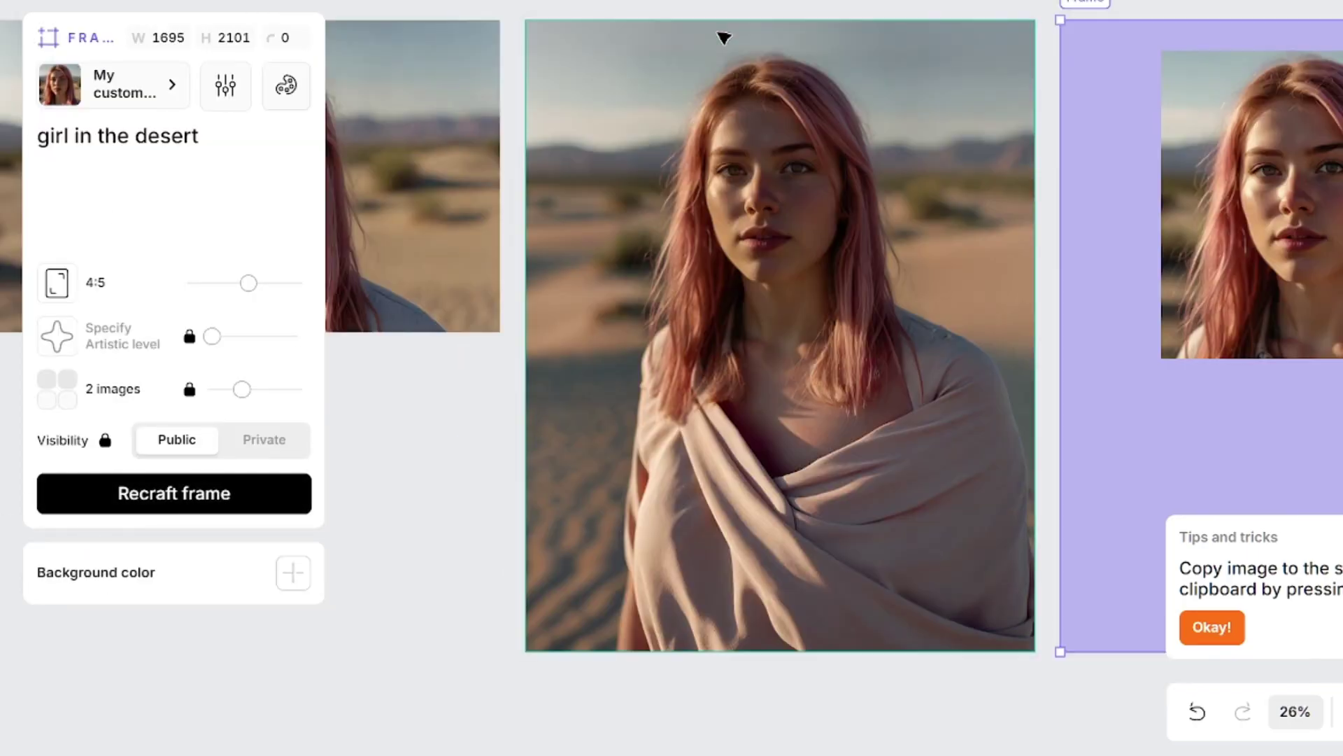
click(831, 291)
click(765, 696)
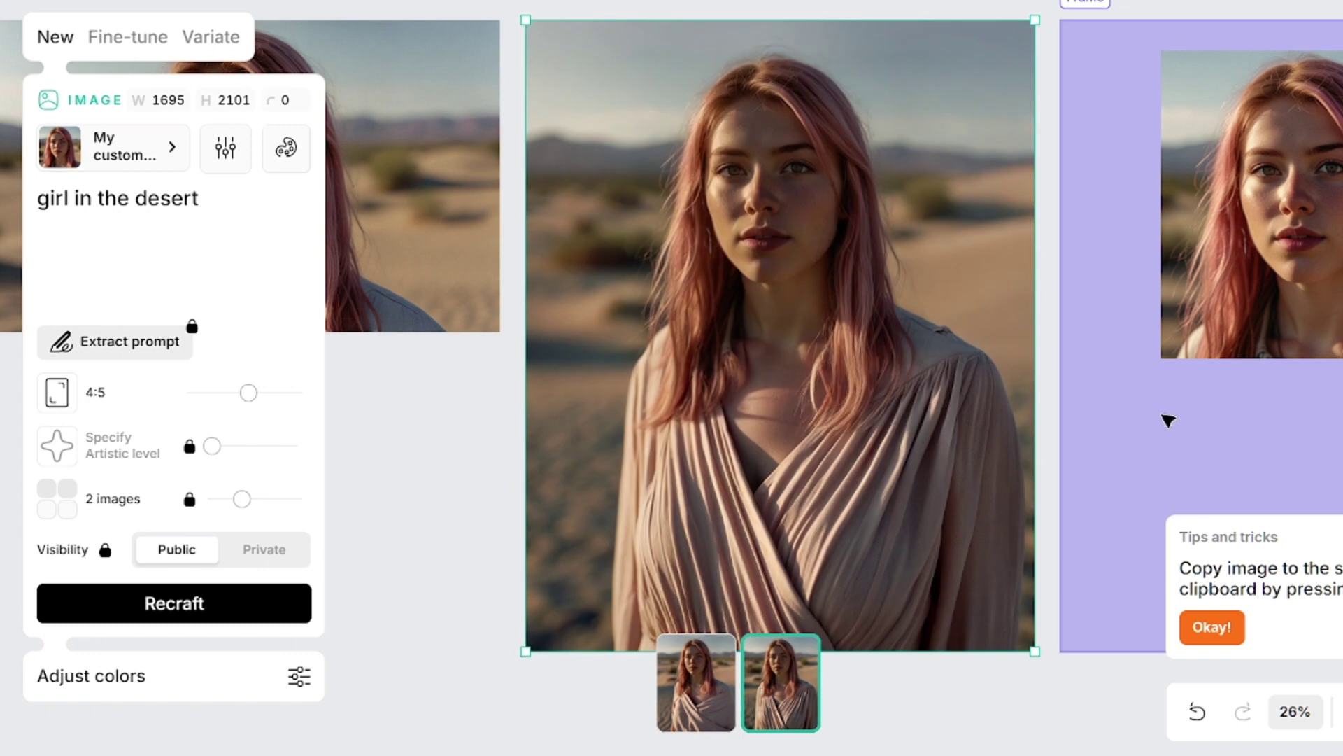
click(1169, 420)
scroll(921, 407, up, 2)
key(Delete)
click(1101, 248)
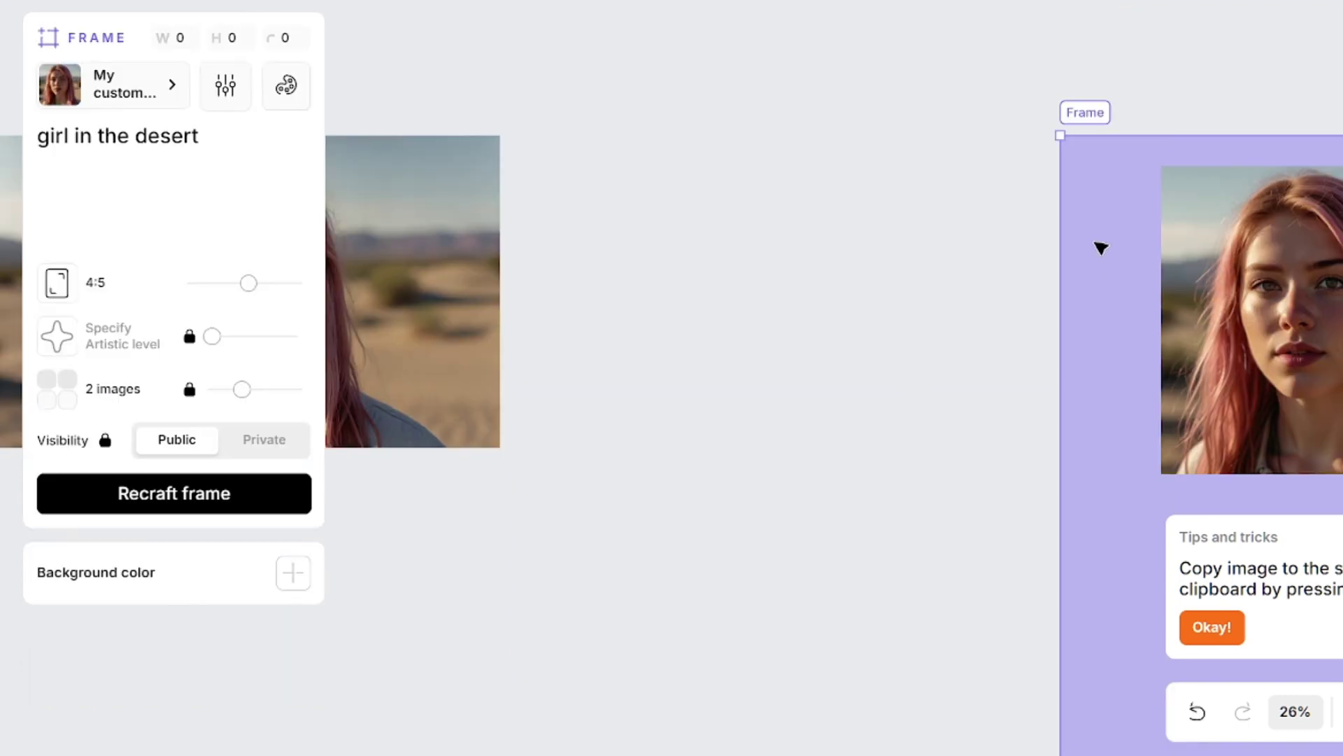
Append ', she is in the jeans jacket and cargo pants' to the prompt, generate, and pick variant two.
click(104, 156)
text(, she is in the jeans jacket a)
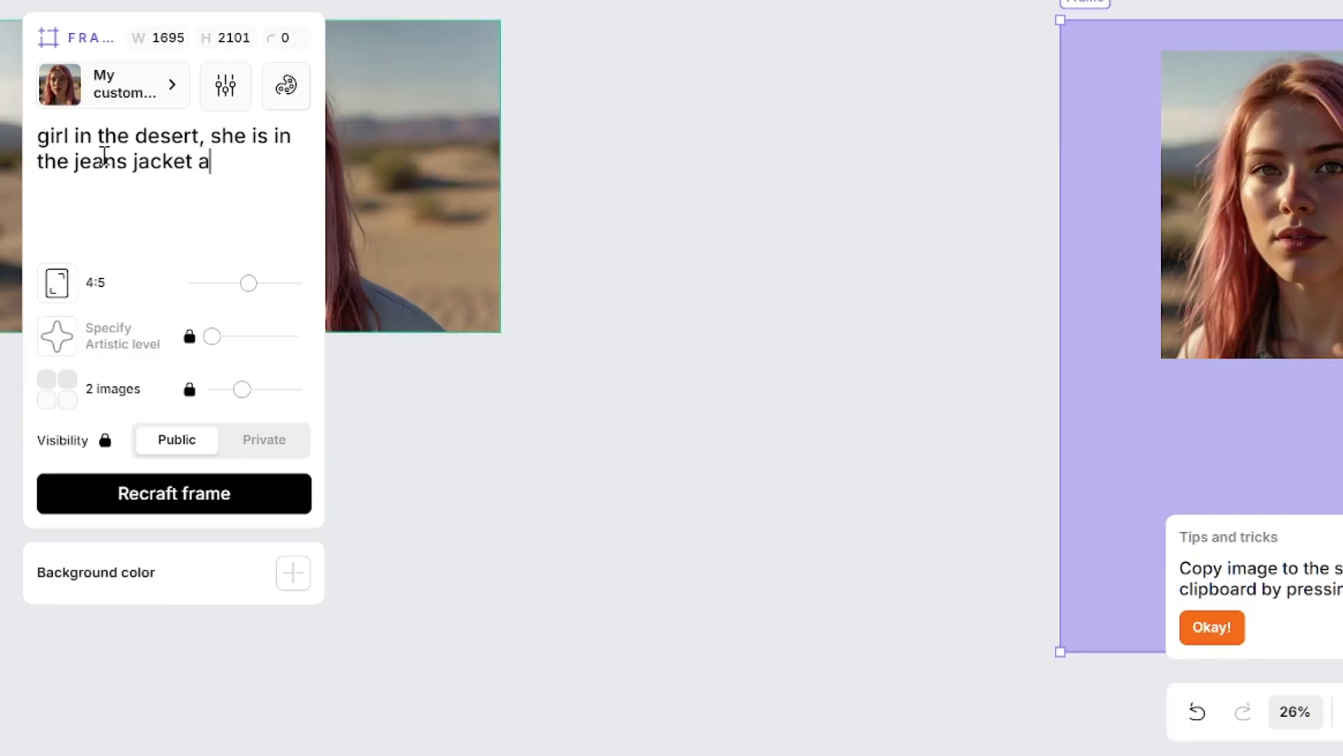
text(nd cargo pants)
click(248, 498)
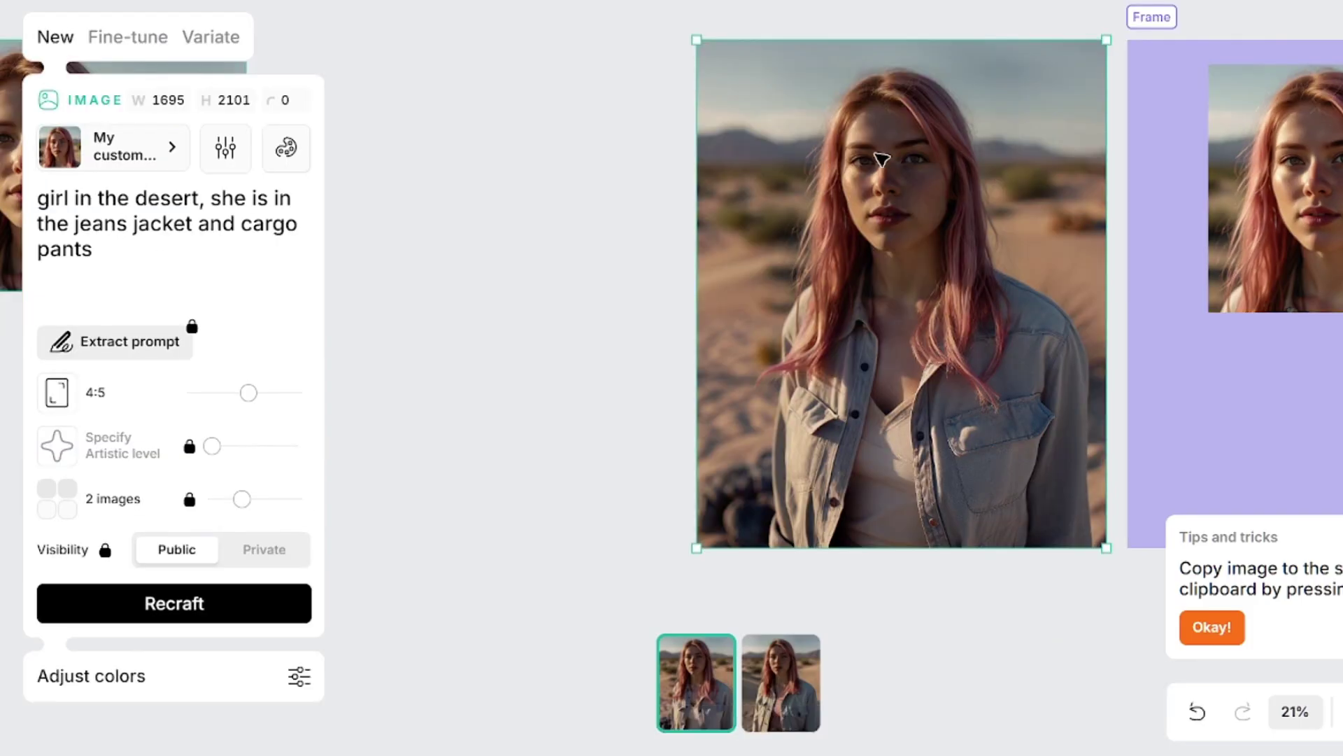
click(782, 672)
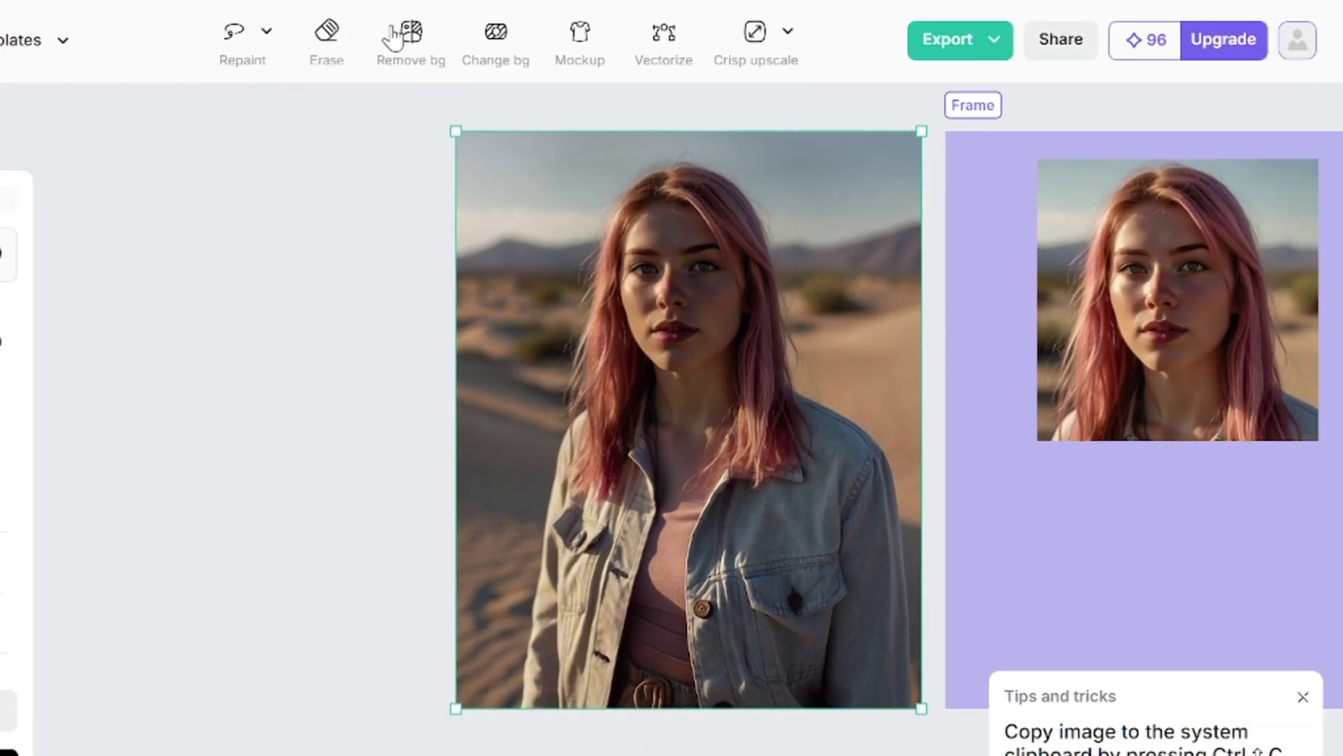
Swap the desert background for a 'beach' one and compare the palm-tree and birds variants.
click(411, 42)
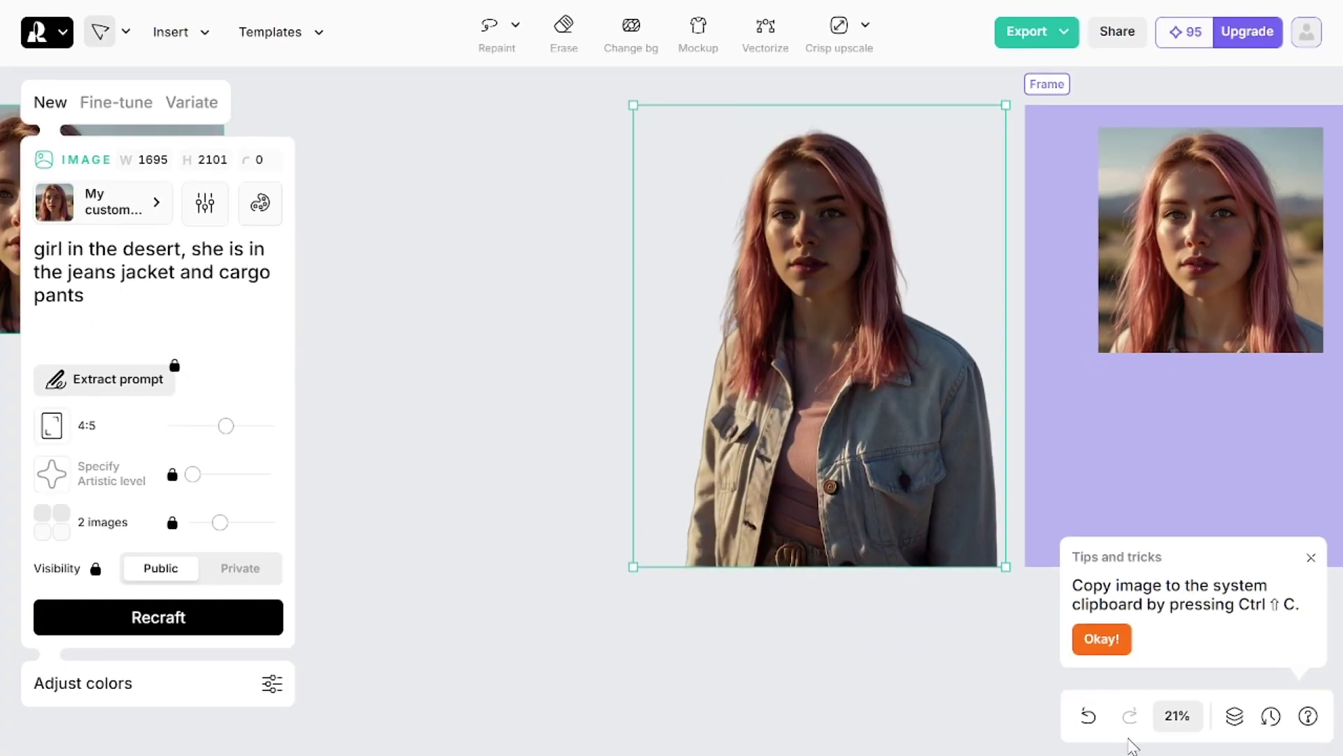
click(1089, 717)
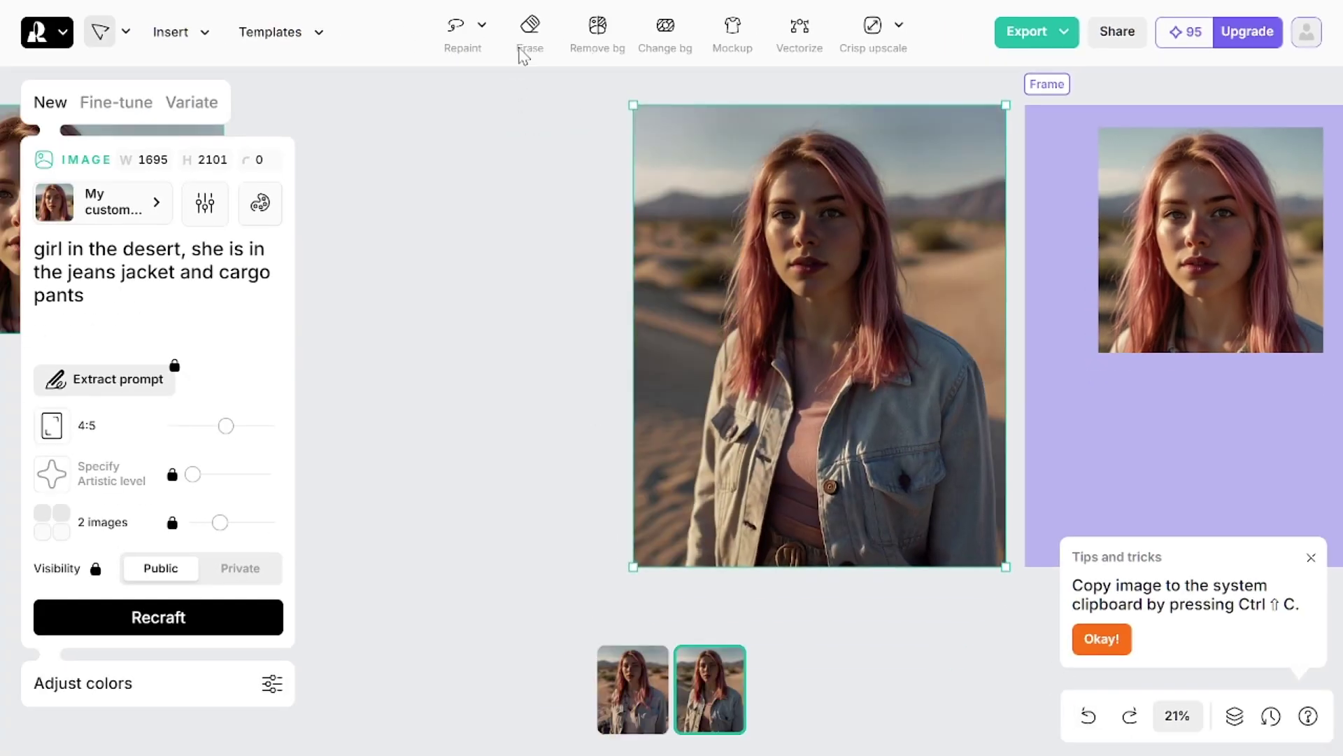
click(664, 28)
triple_click(114, 296)
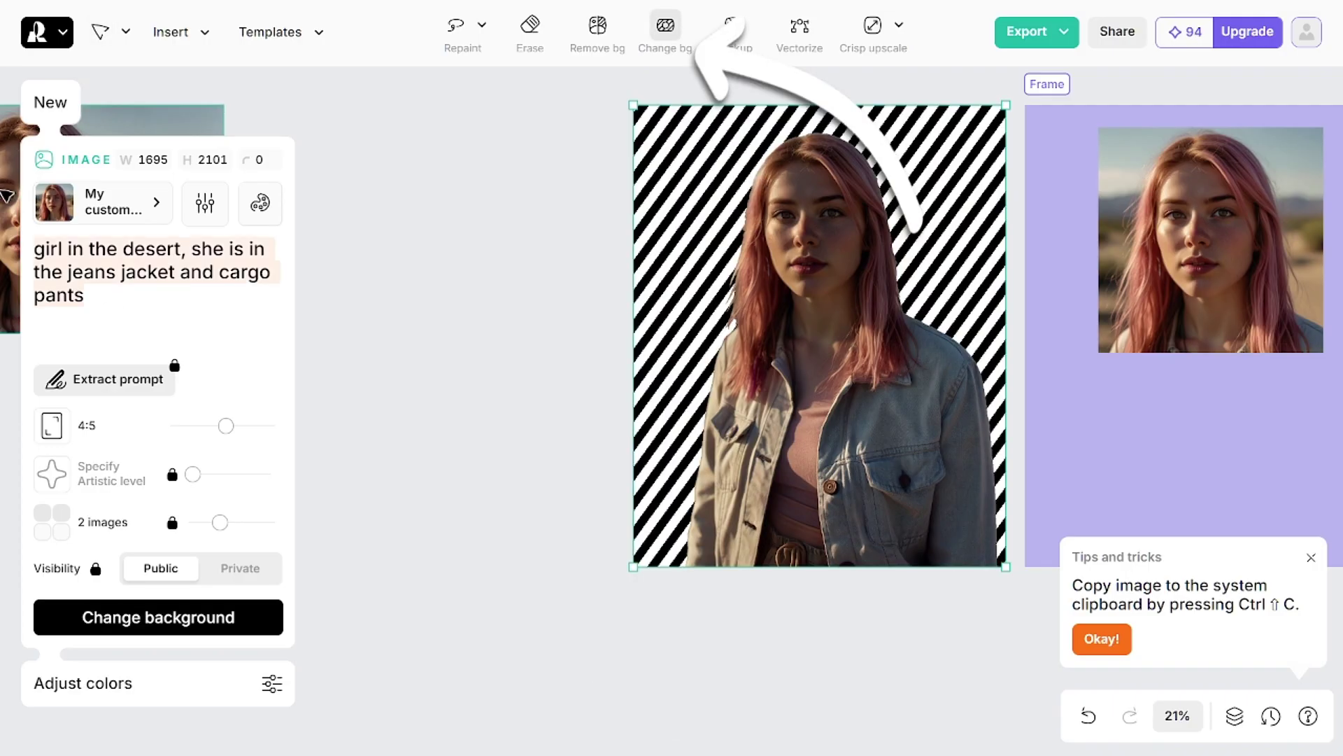
text(beach)
click(240, 623)
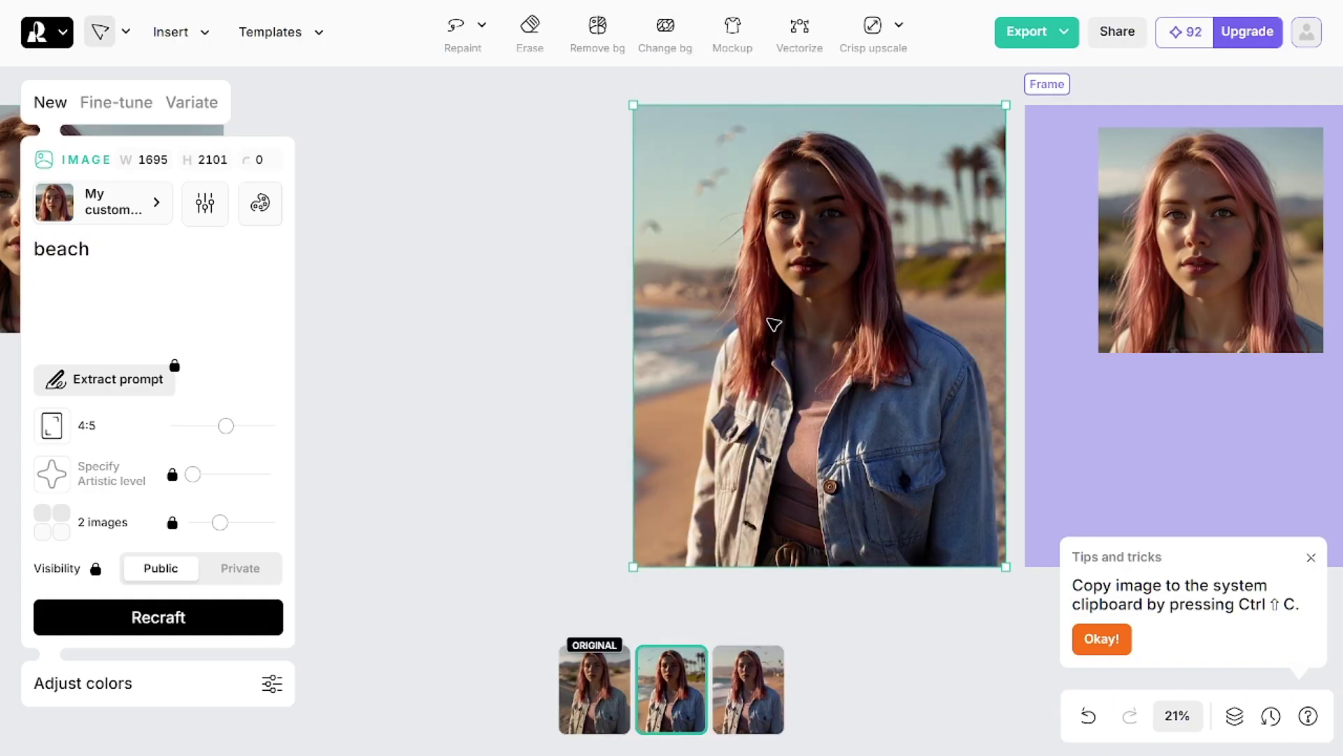
click(740, 708)
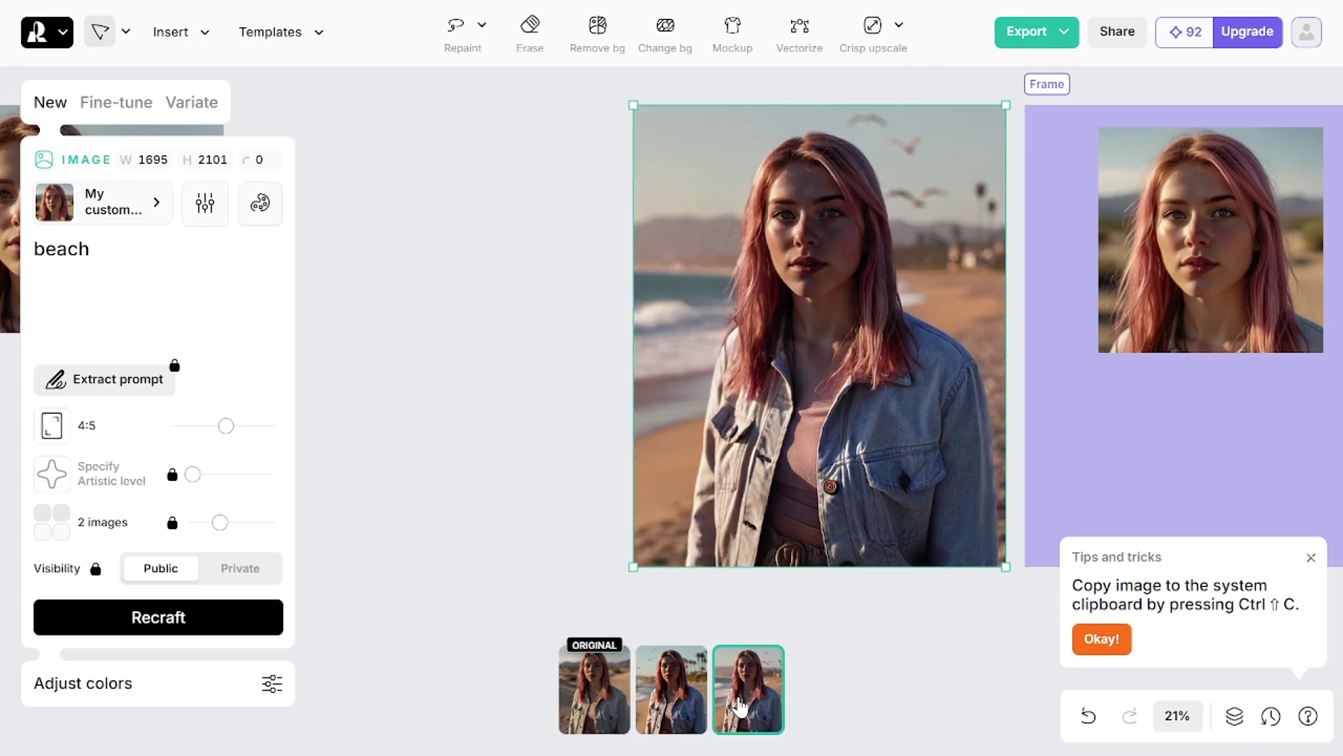
click(675, 687)
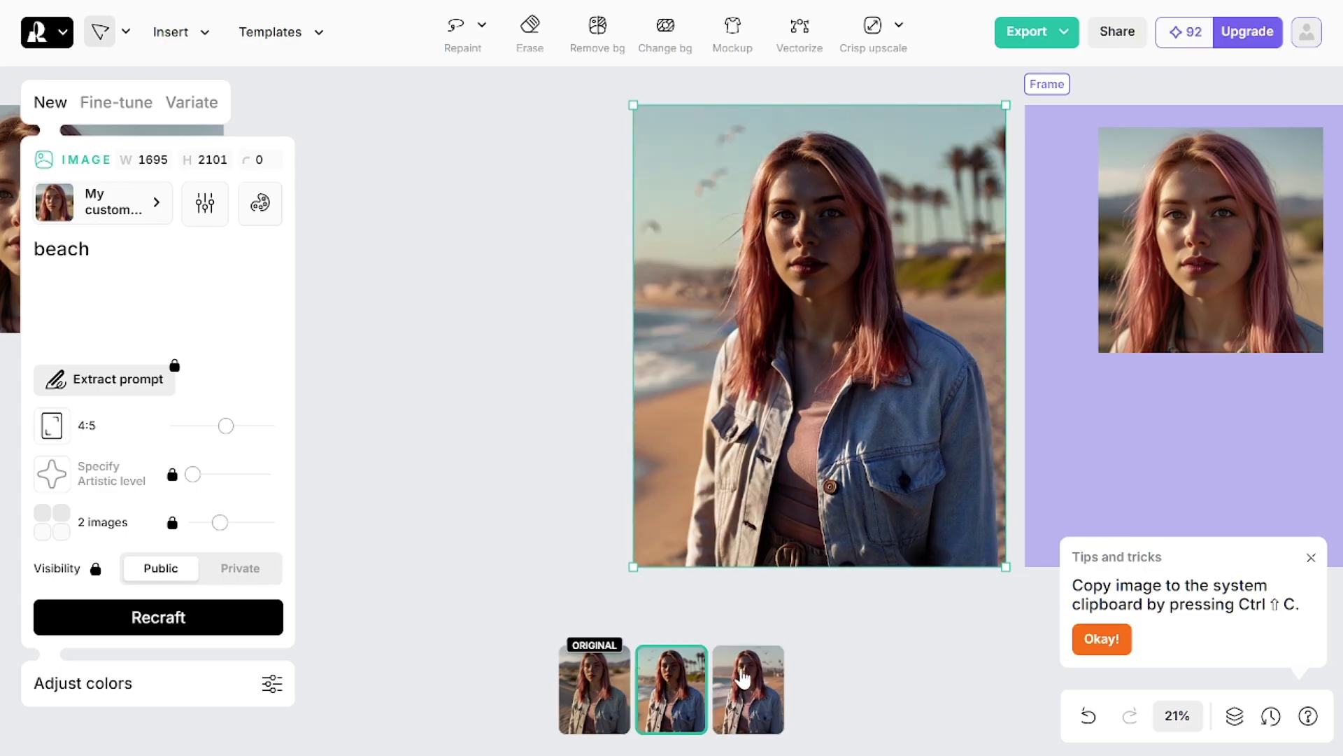
click(744, 678)
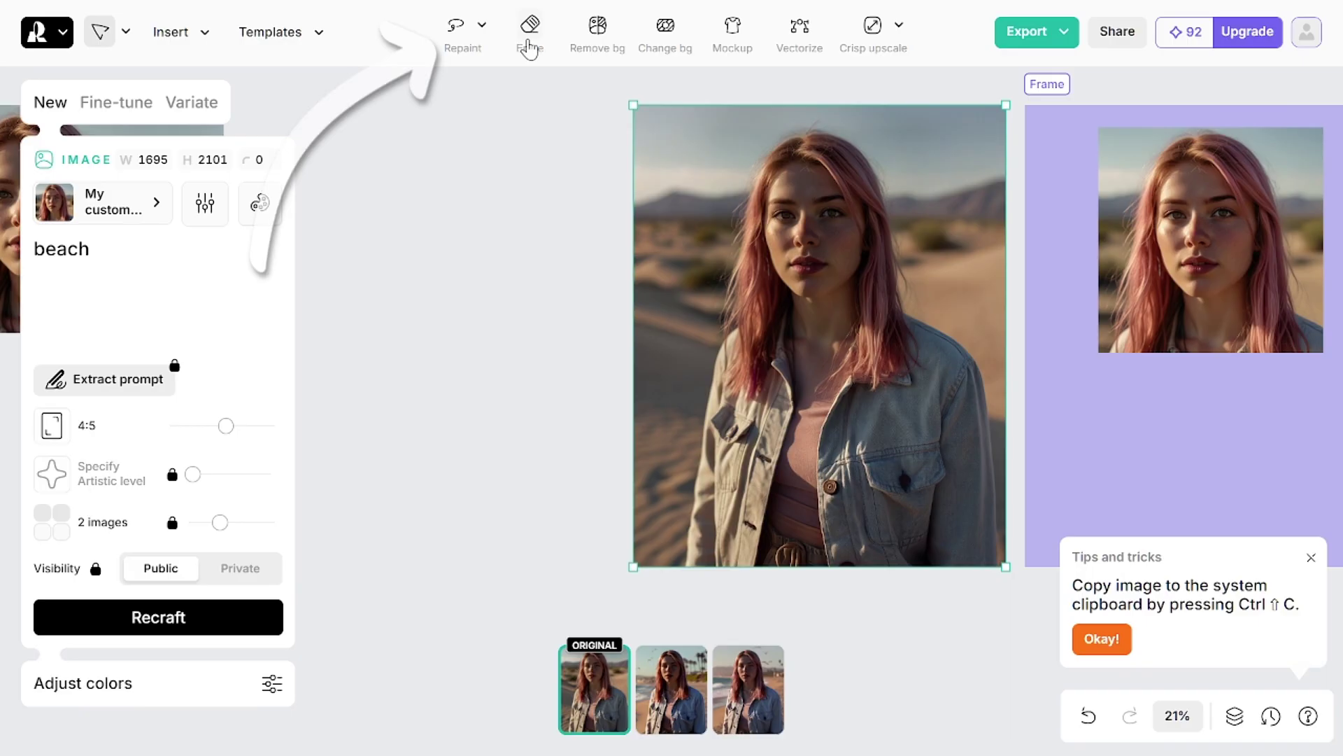
Lasso the jacket and repaint it with the prompt 'sundress', comparing against the original.
click(455, 28)
mouse_move(673, 560)
mouse_down()
mouse_move(757, 312)
mouse_move(808, 373)
mouse_move(914, 330)
mouse_move(1007, 441)
mouse_move(698, 586)
mouse_move(663, 543)
mouse_up()
double_click(63, 249)
text(sundress)
click(216, 616)
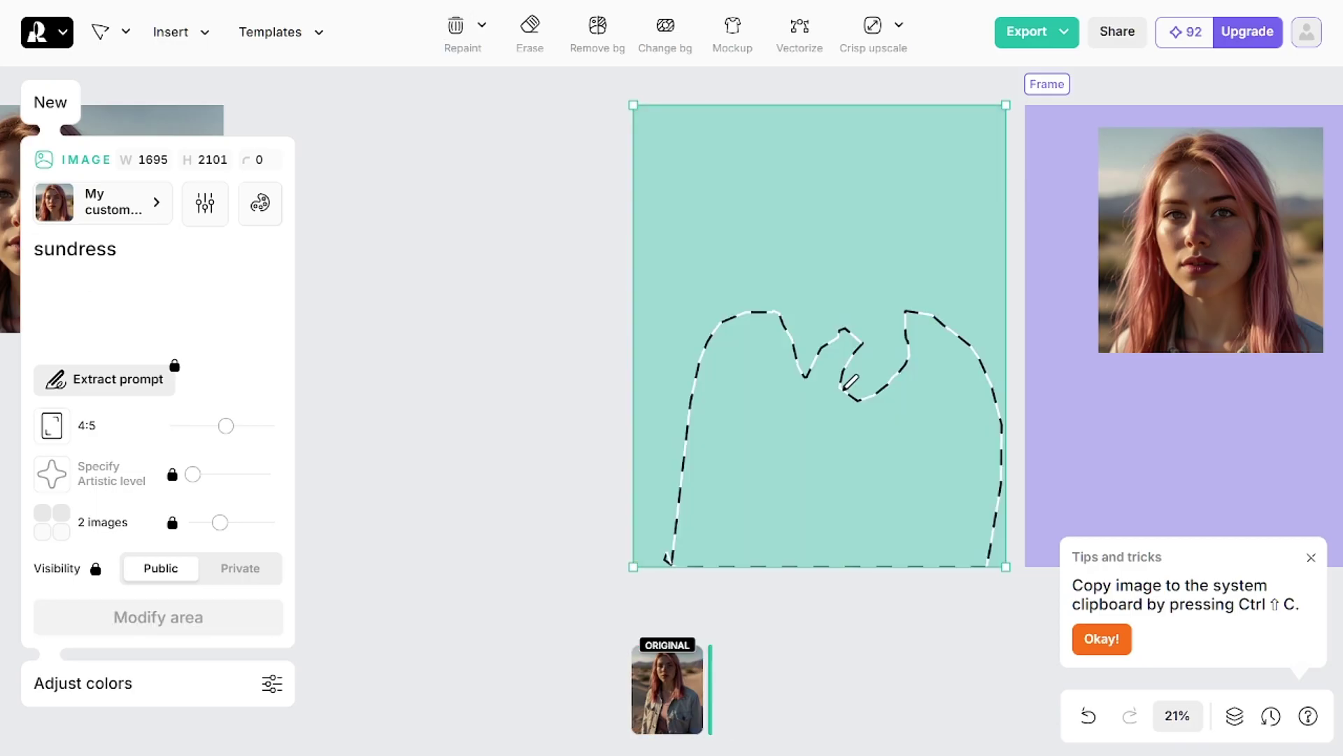
click(748, 726)
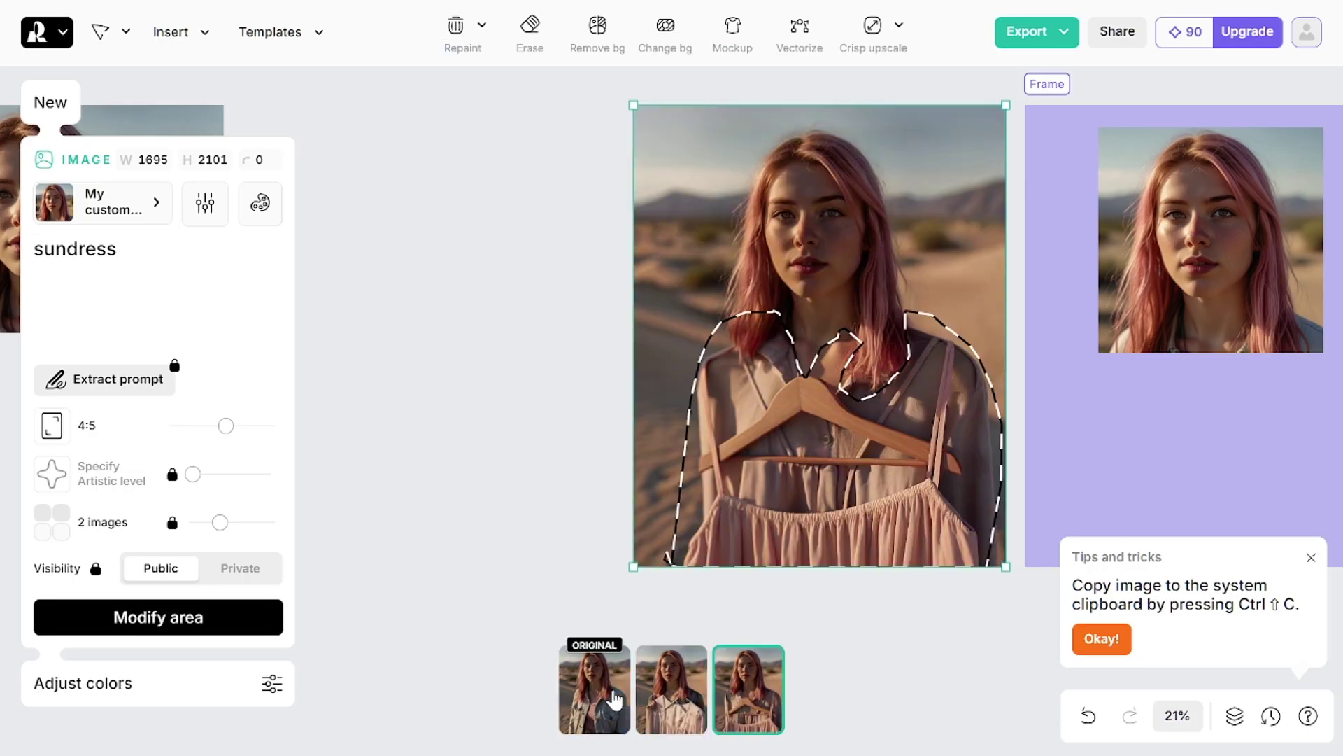
click(596, 699)
Repaint again with 'the girl in sundress' and choose the floral sundress variant.
click(35, 248)
text(the girl in)
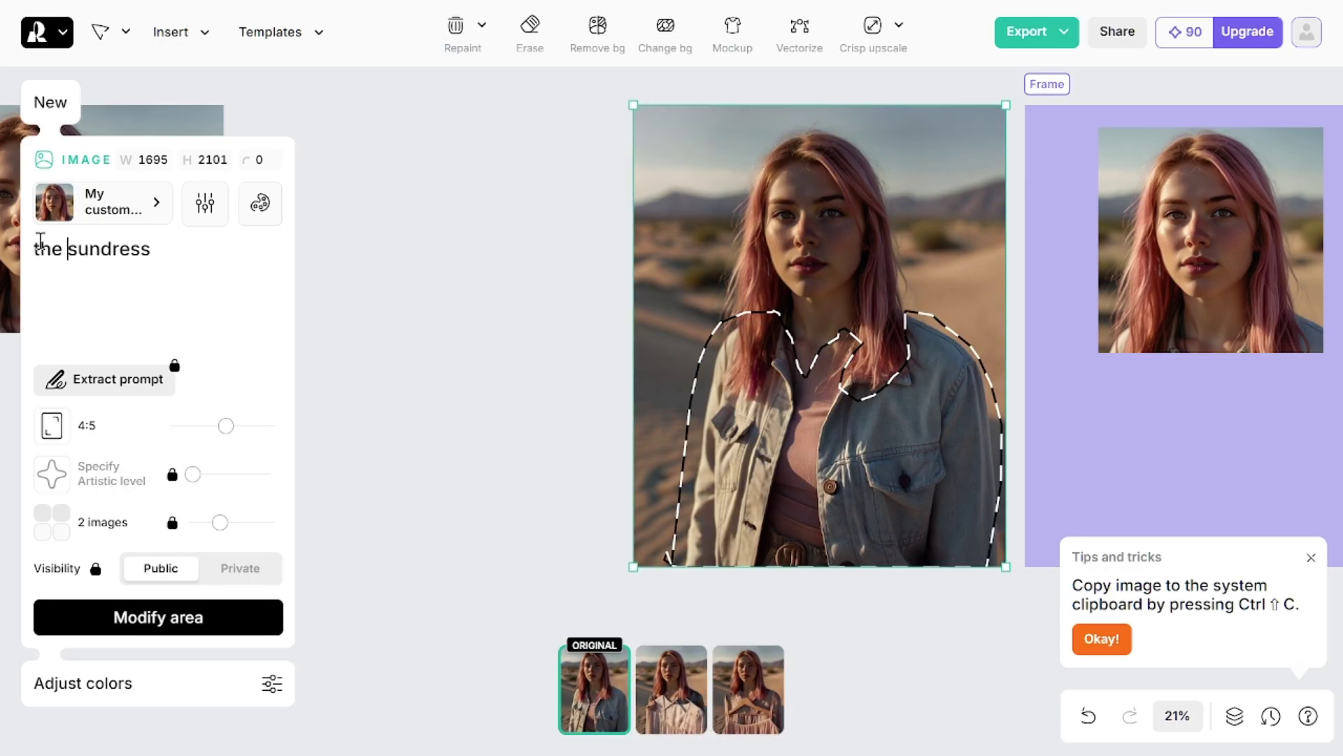
click(198, 629)
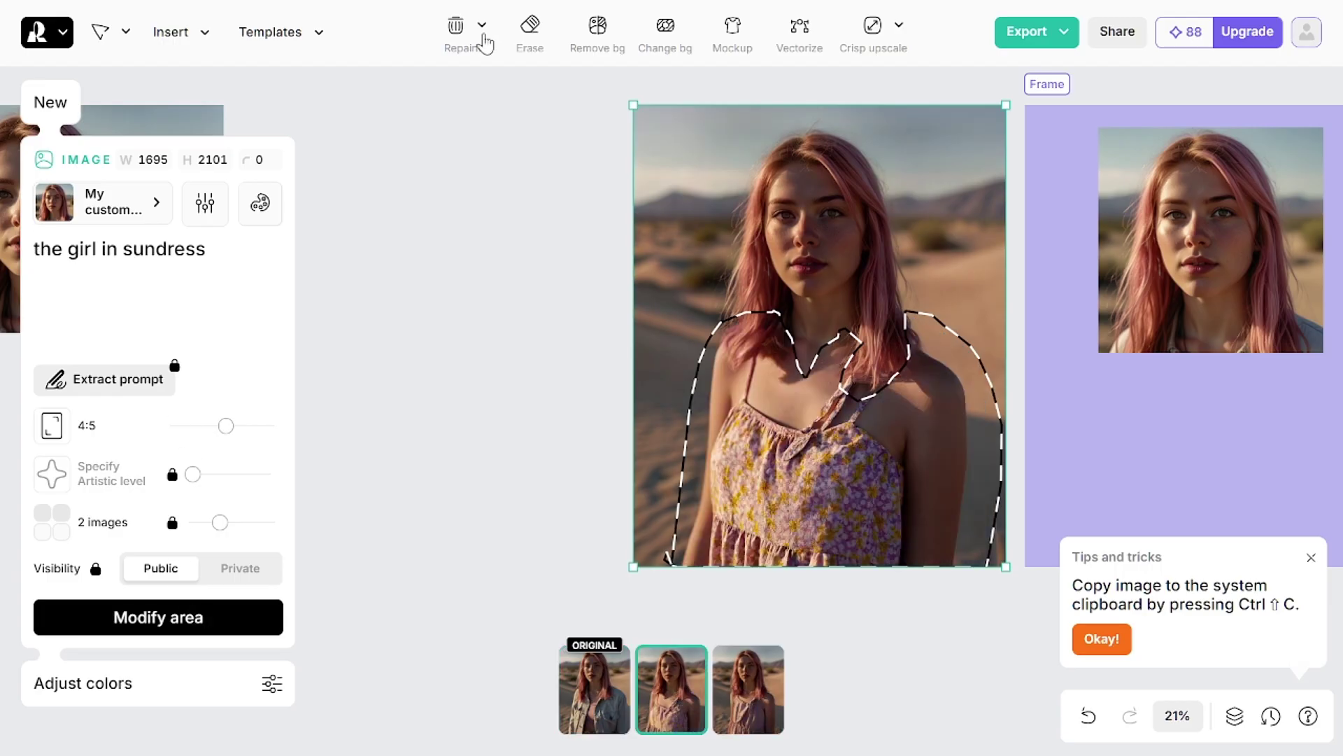
click(456, 25)
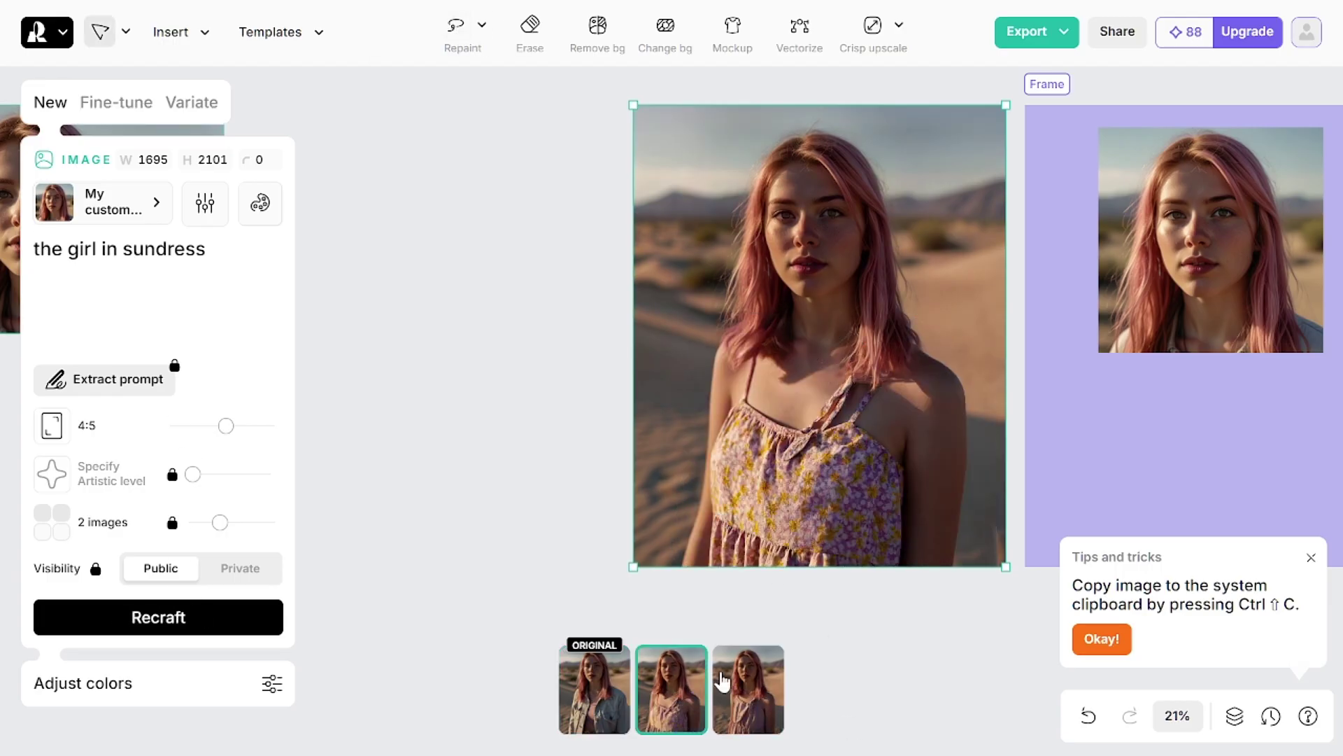
click(761, 679)
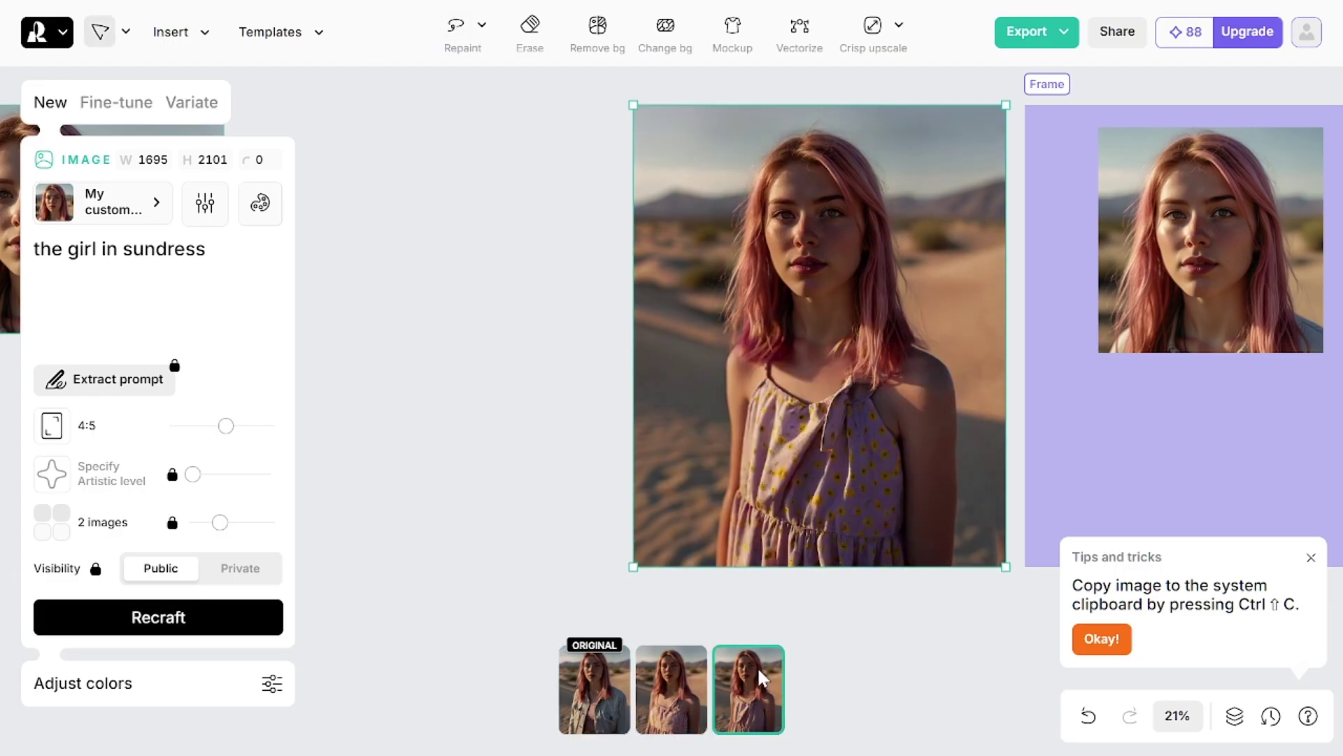
click(695, 687)
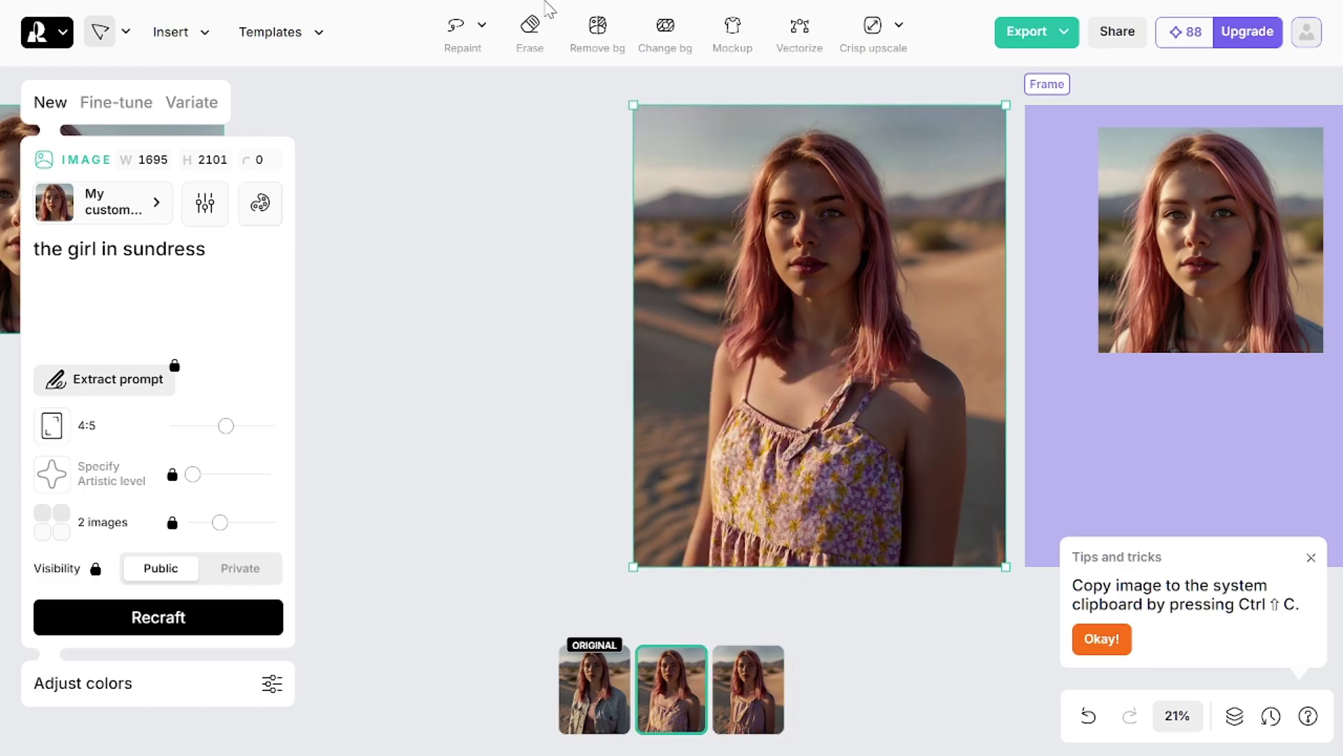
click(462, 28)
Repaint the sky above her head to add a black hat and preview the third variant.
mouse_move(763, 187)
mouse_down()
mouse_move(945, 182)
mouse_move(749, 188)
mouse_up()
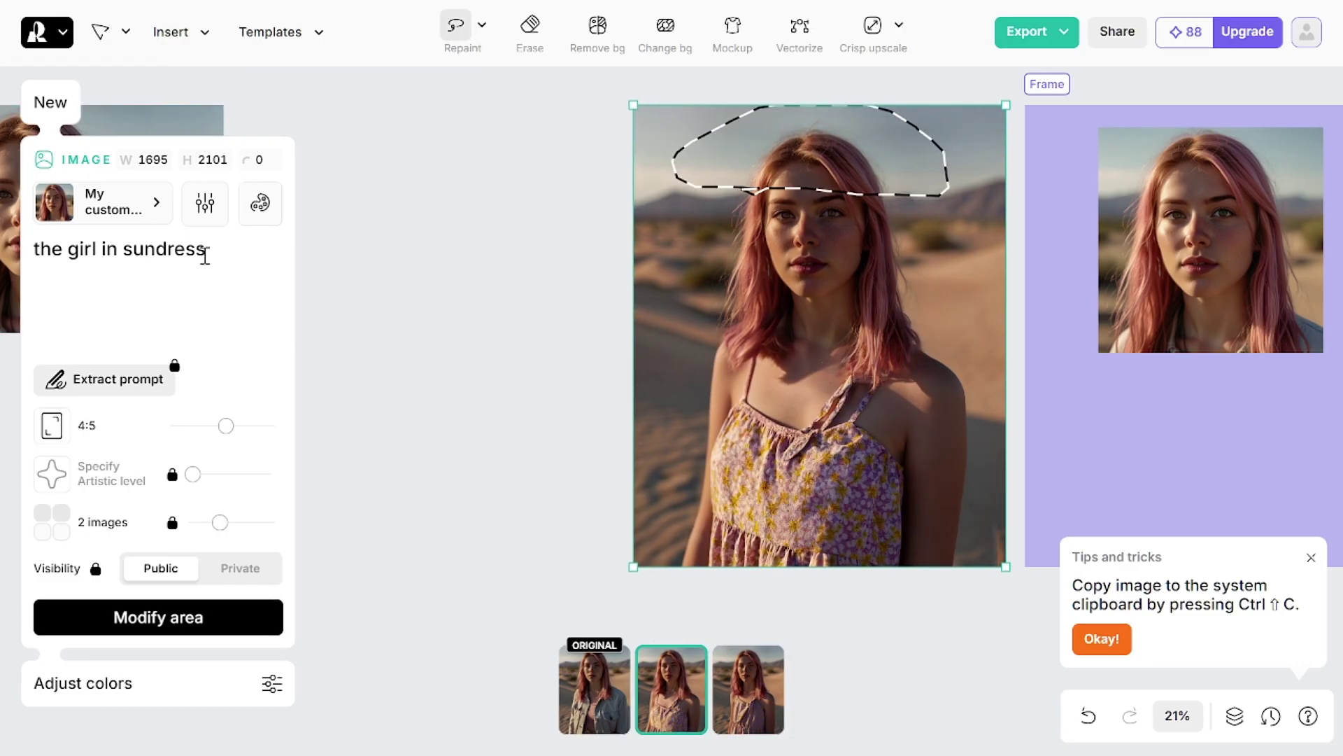
drag(205, 256, 11, 248)
text(bl)
click(162, 605)
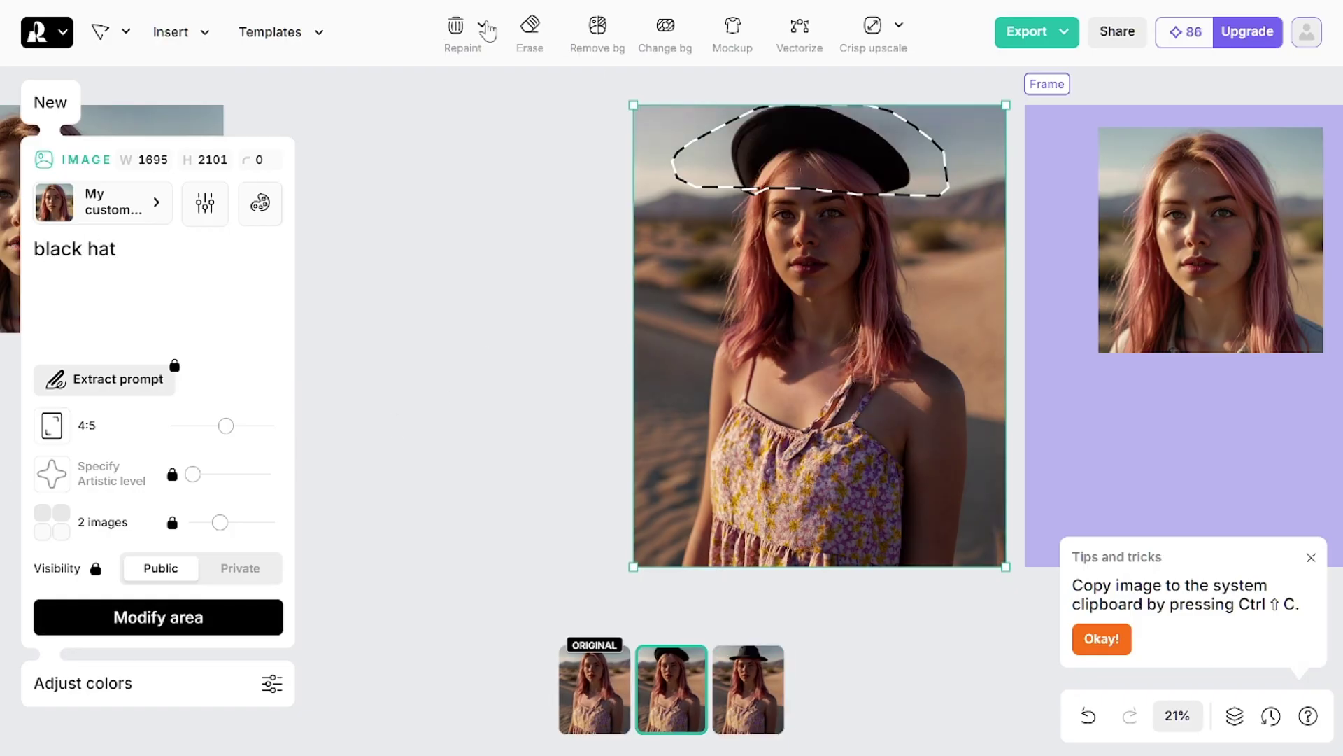
click(462, 31)
click(750, 689)
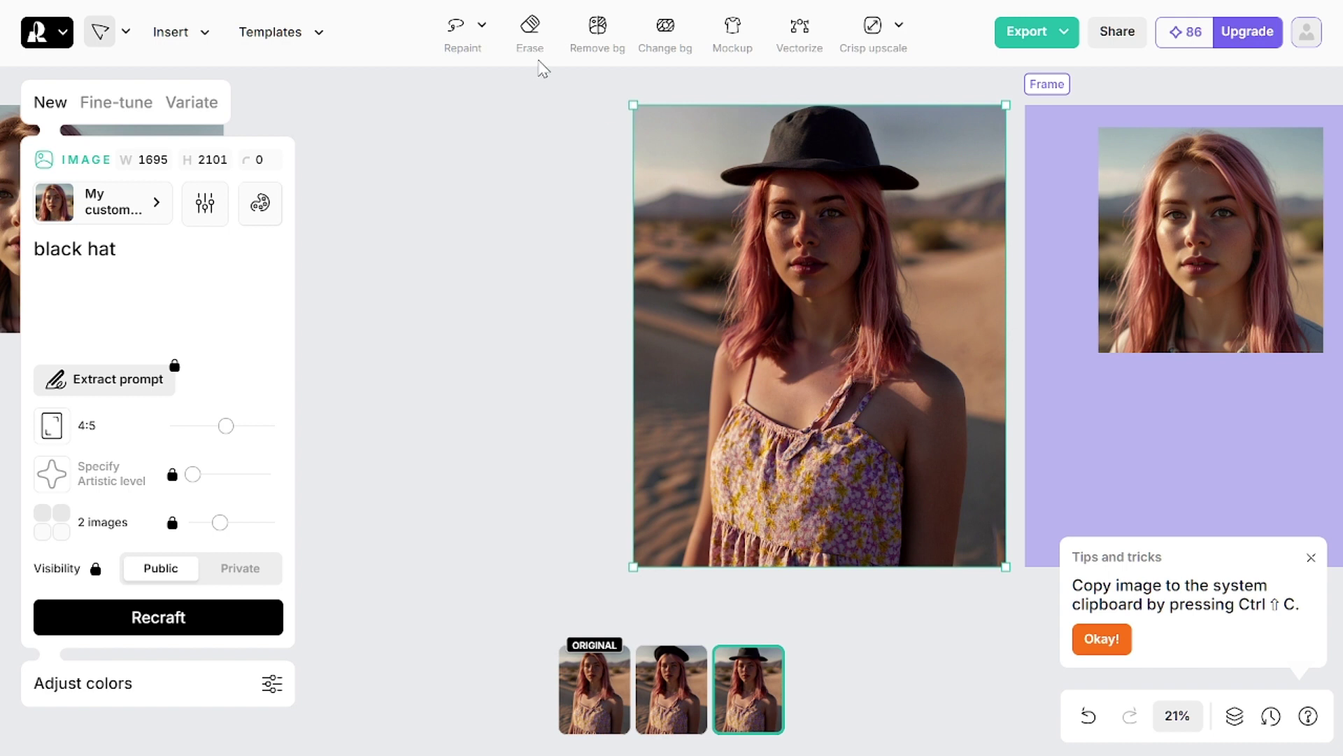
Try erasing a left-edge patch, the dress strap and the hat, undoing the changes.
click(531, 27)
drag(635, 200, 707, 196)
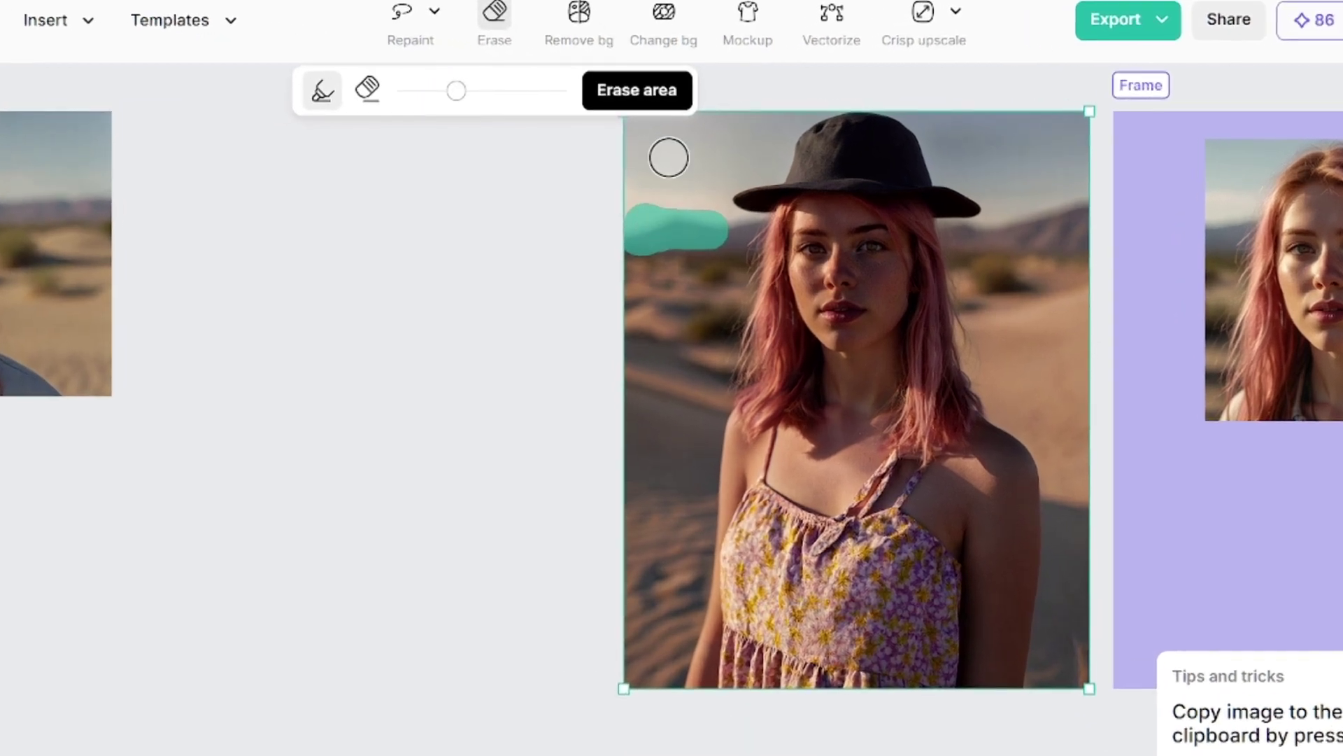
click(664, 89)
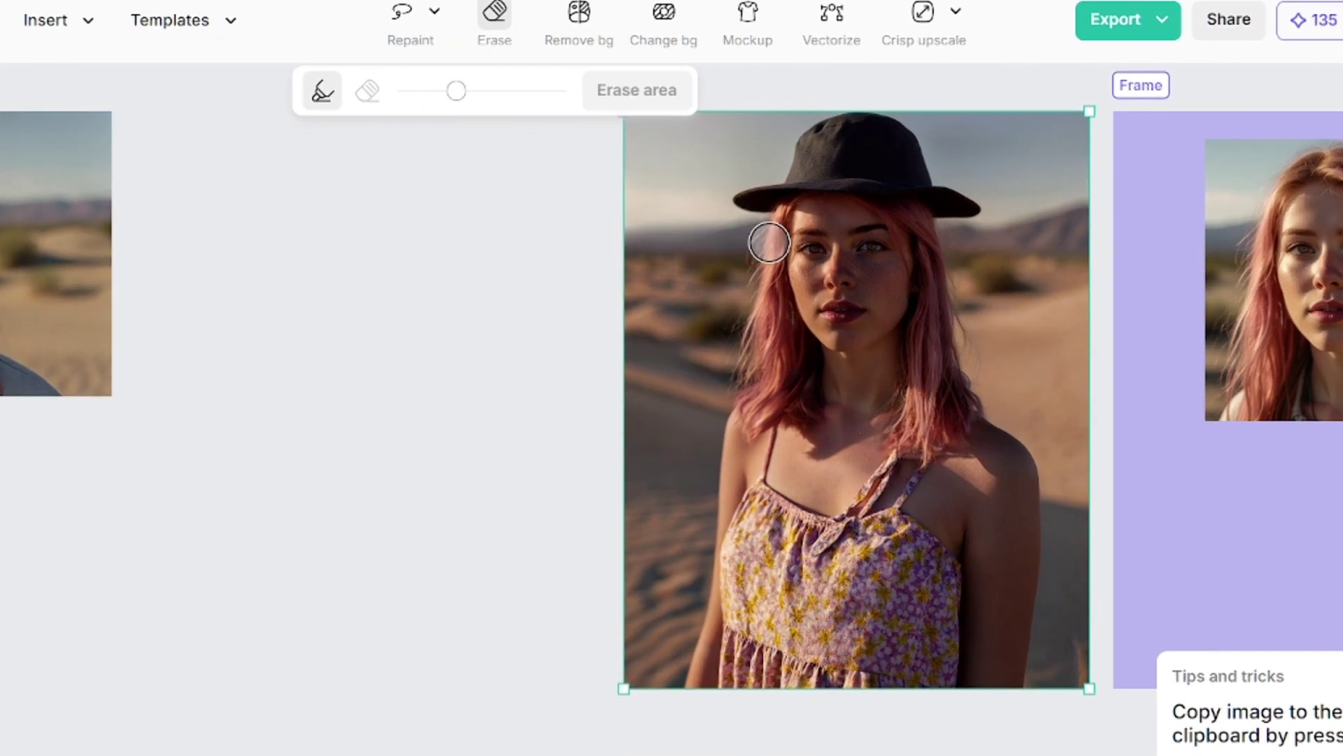
mouse_move(854, 490)
mouse_down()
mouse_move(896, 463)
mouse_move(883, 462)
mouse_up()
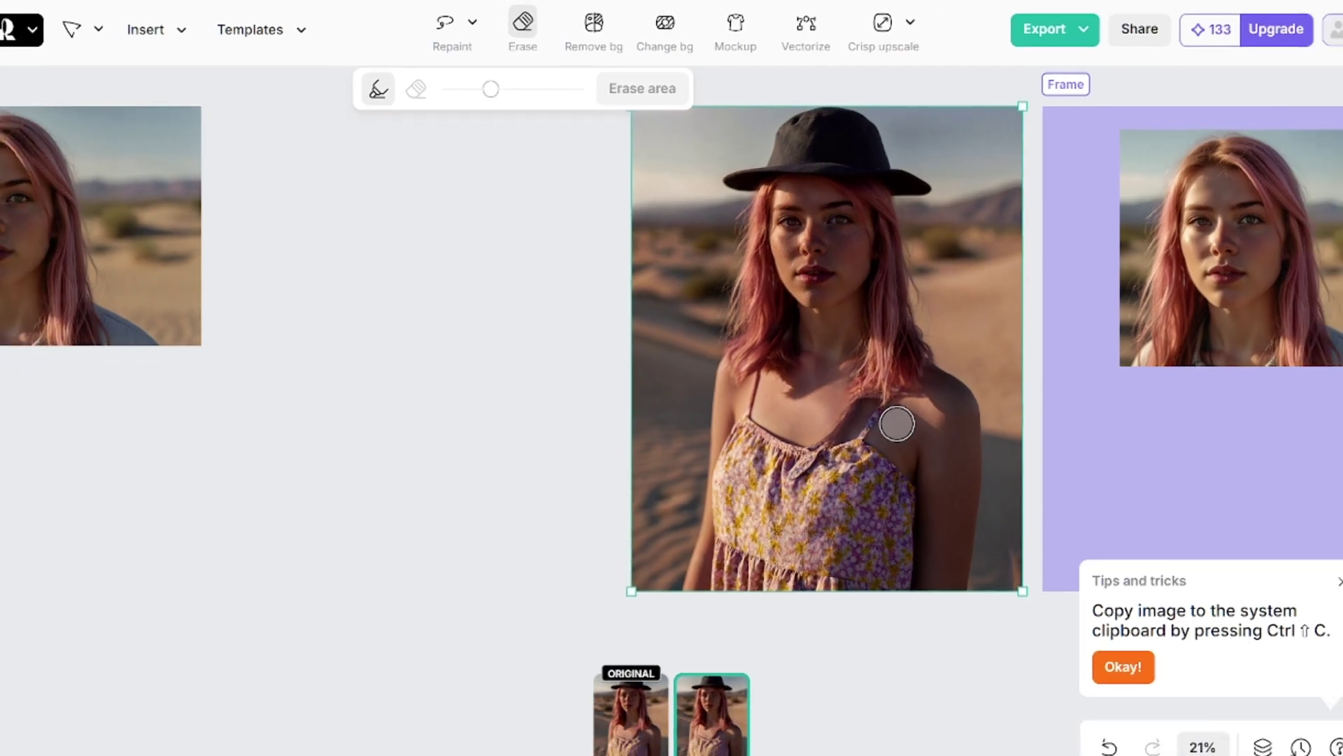
click(1109, 747)
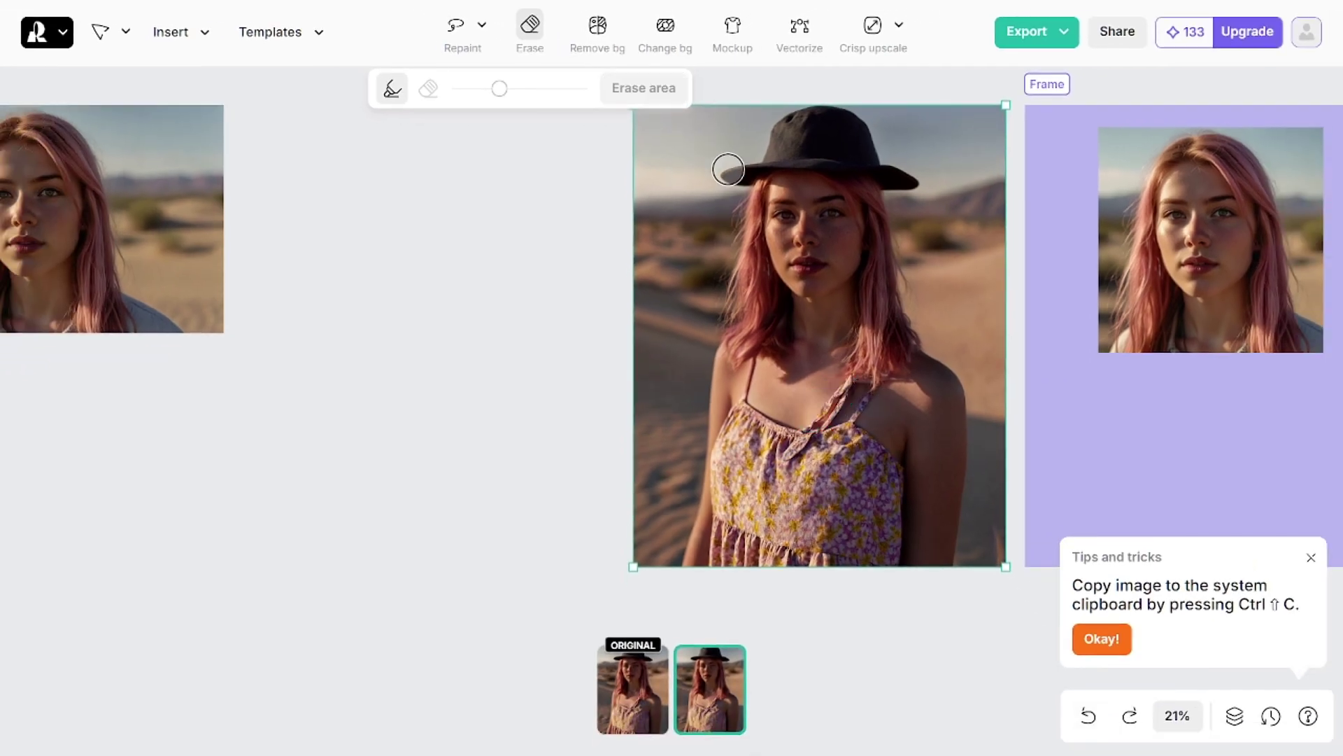
mouse_move(729, 169)
mouse_down()
mouse_move(776, 126)
mouse_move(739, 135)
mouse_move(897, 172)
mouse_move(857, 116)
mouse_up()
click(676, 103)
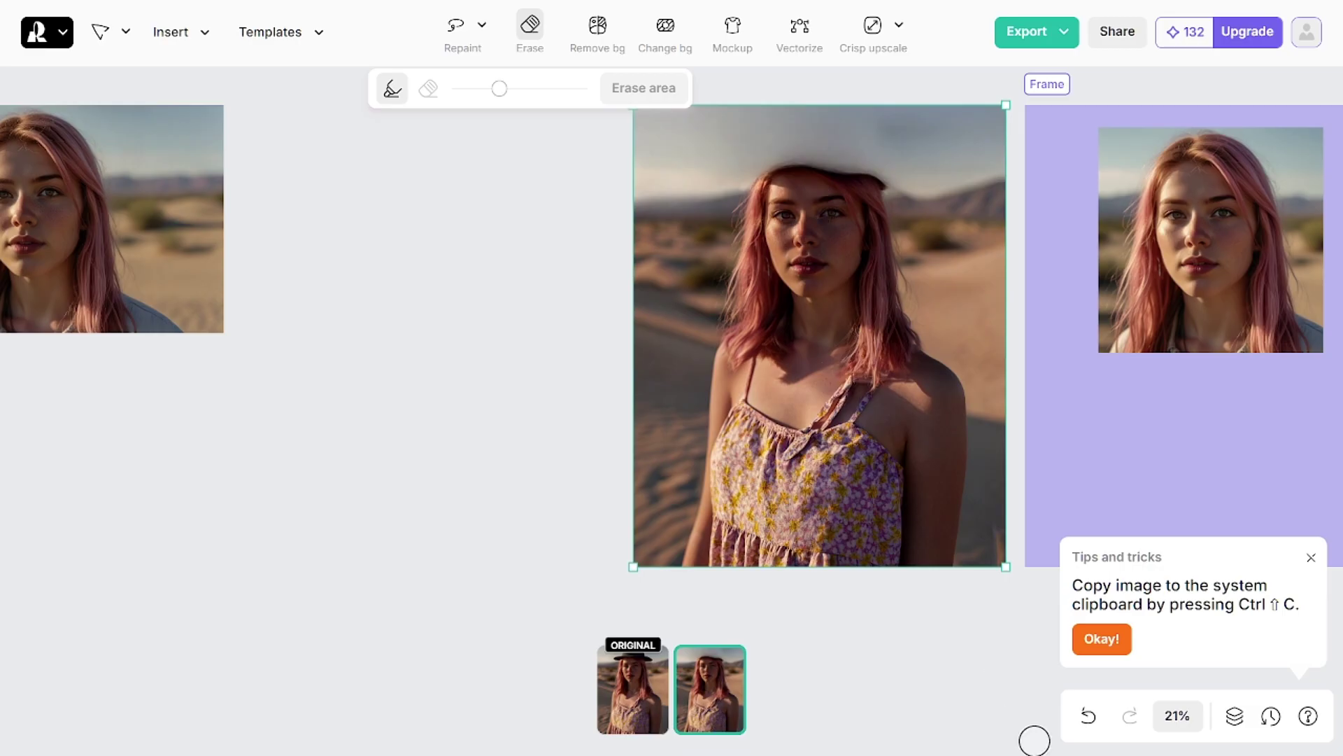
click(1088, 715)
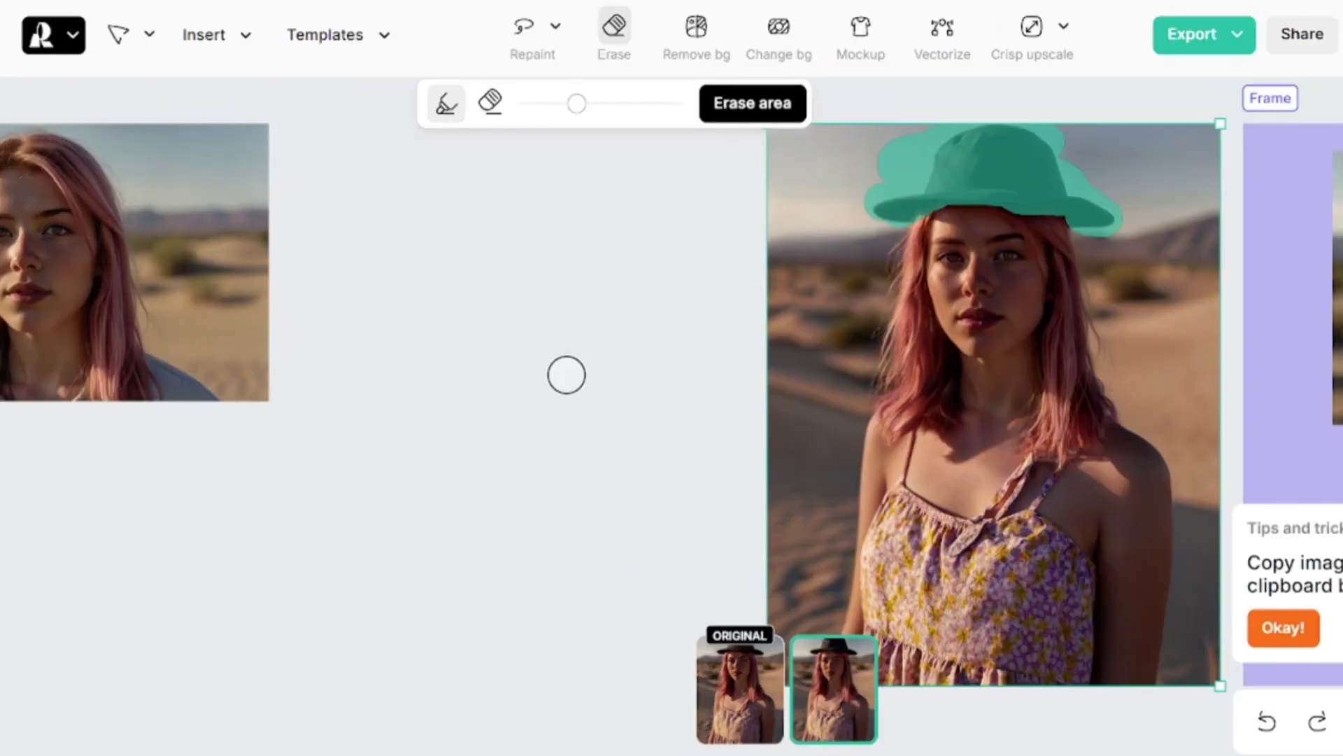
Open the black-hat portrait's details from the generated-image history.
click(74, 38)
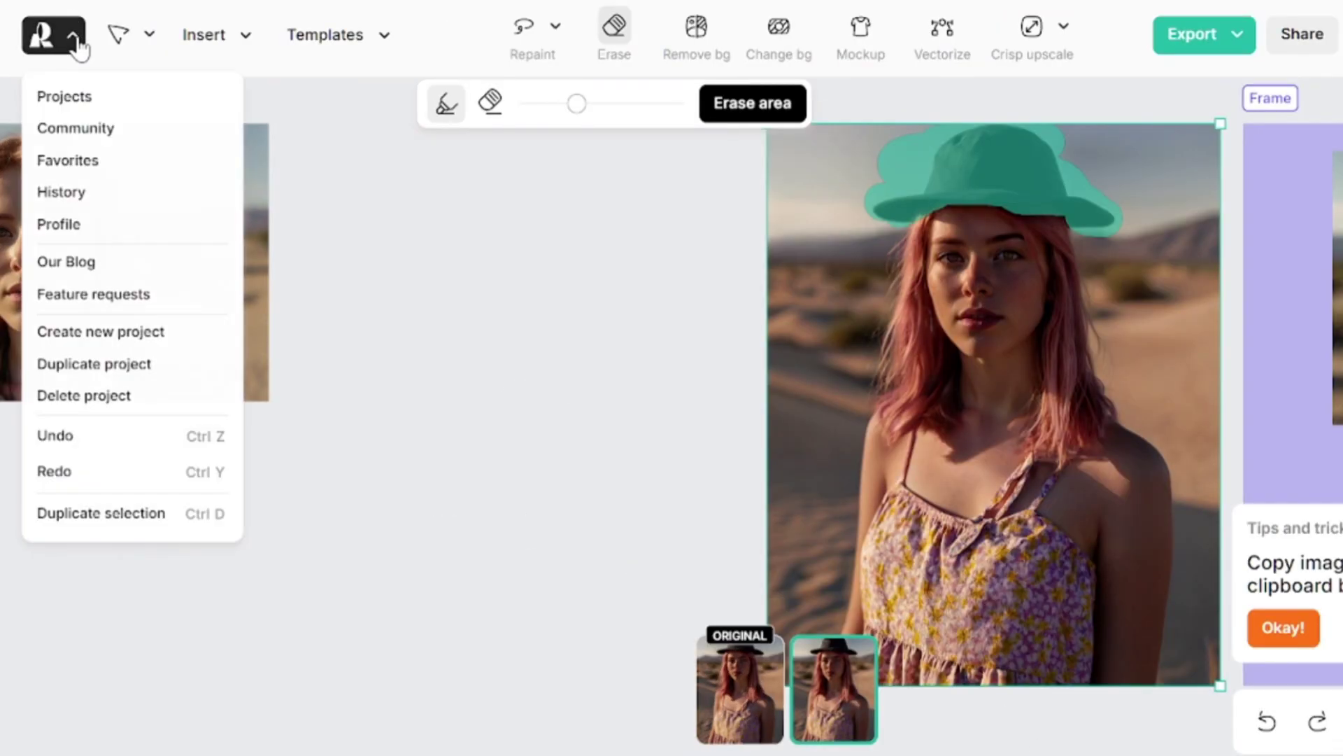
click(72, 198)
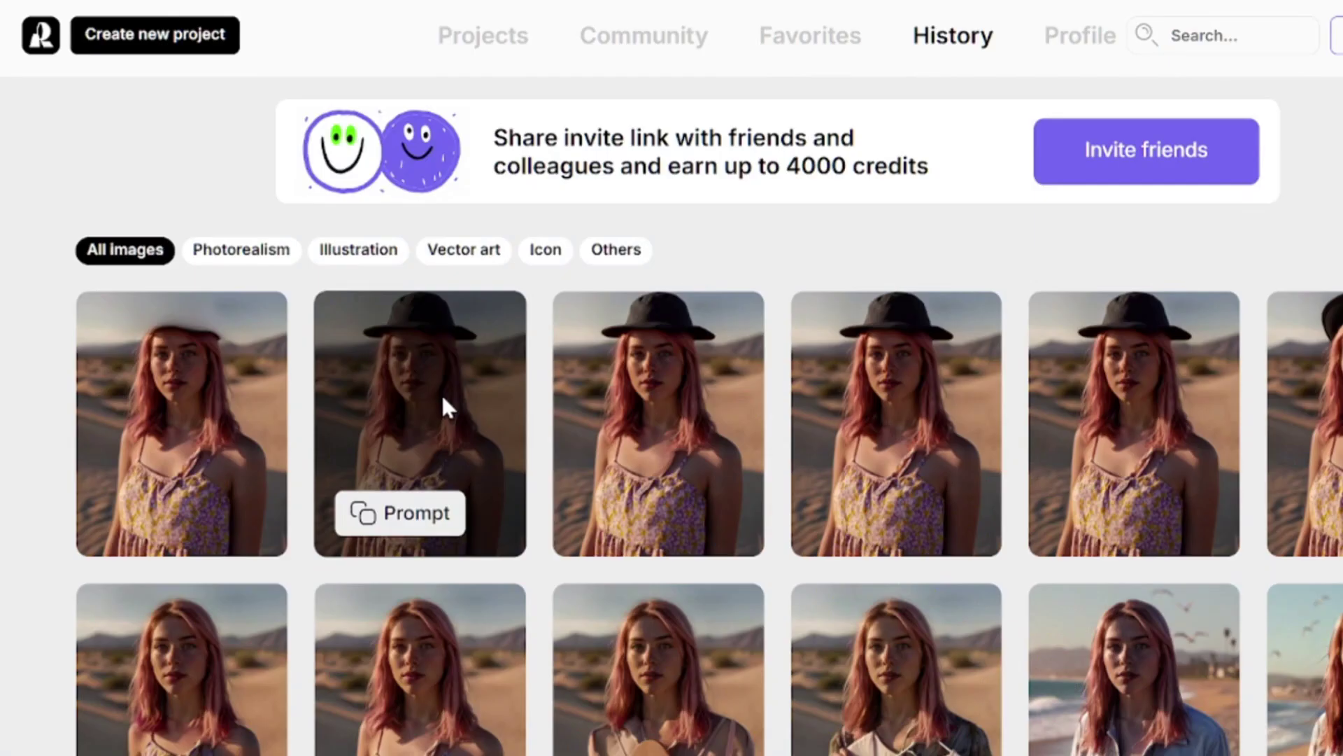
click(866, 399)
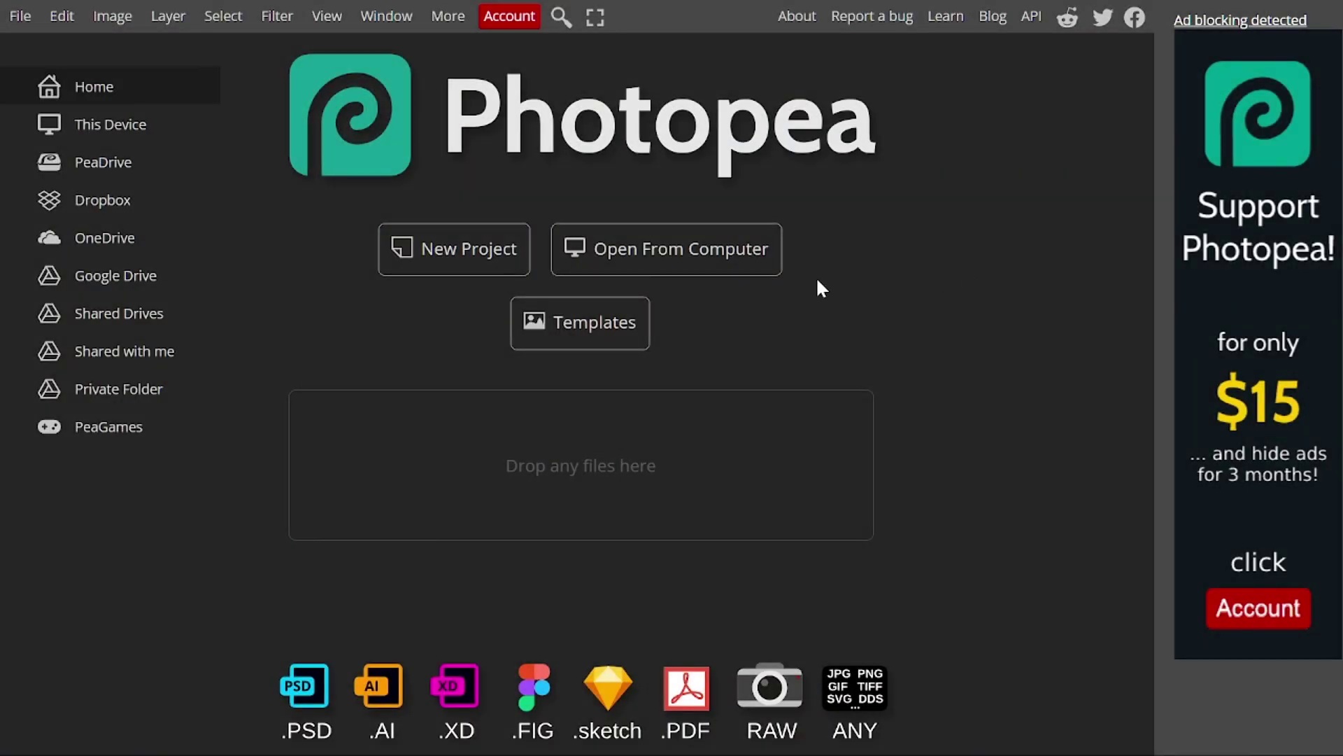
Open the portrait from the computer and place the face image, moving it up and halving its size.
click(670, 265)
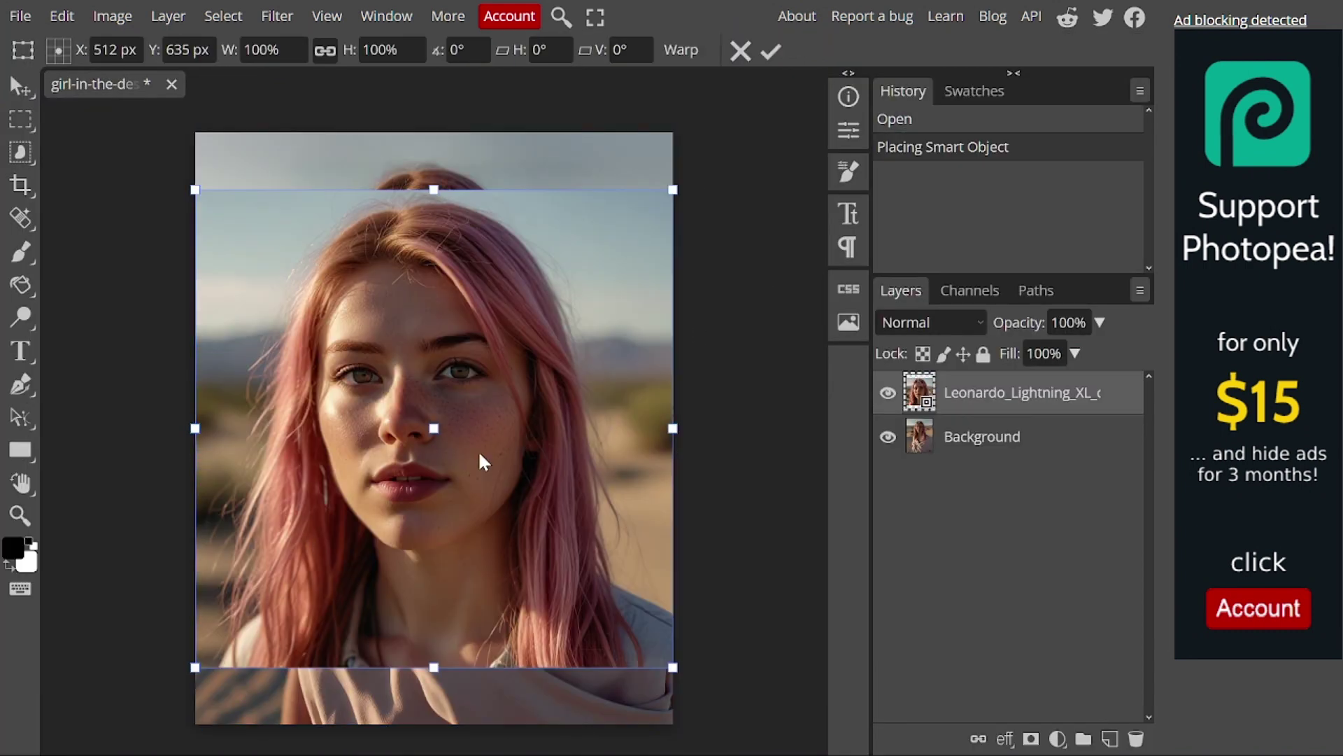
key(Return)
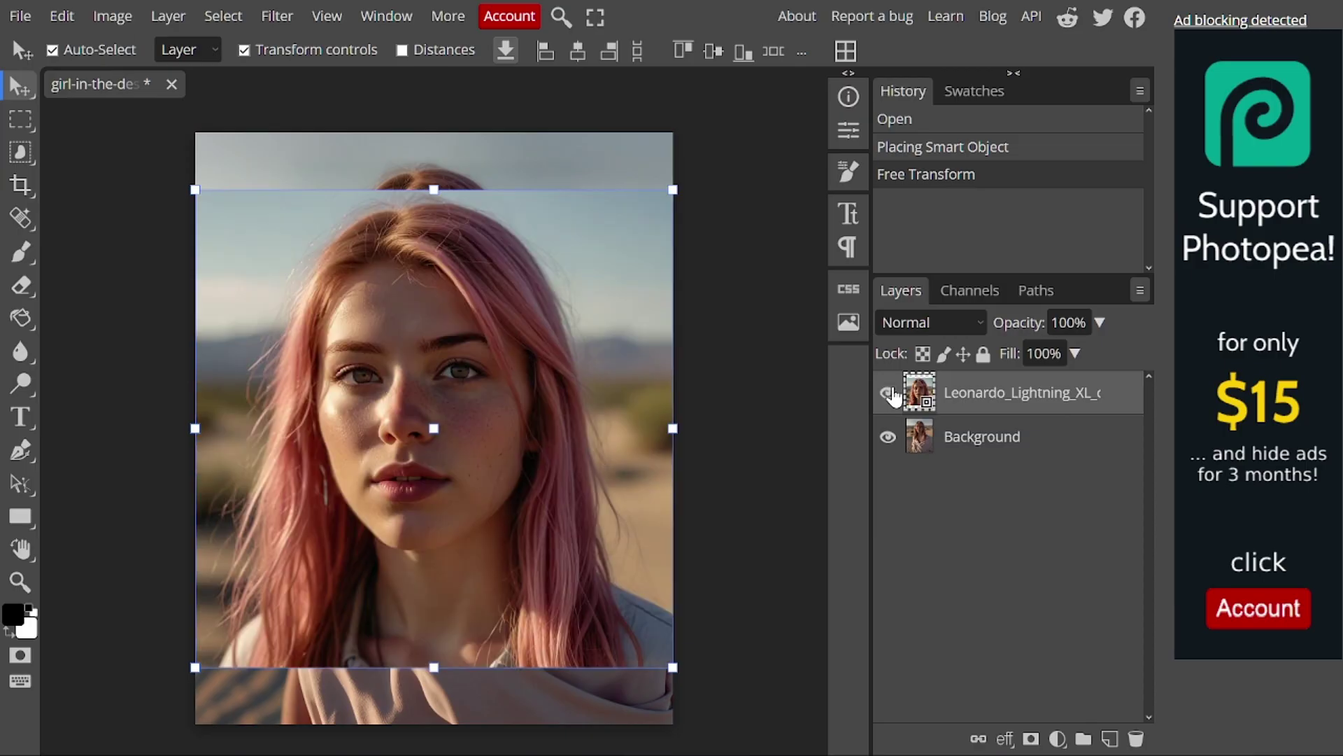
drag(451, 419, 451, 386)
drag(435, 635, 436, 411)
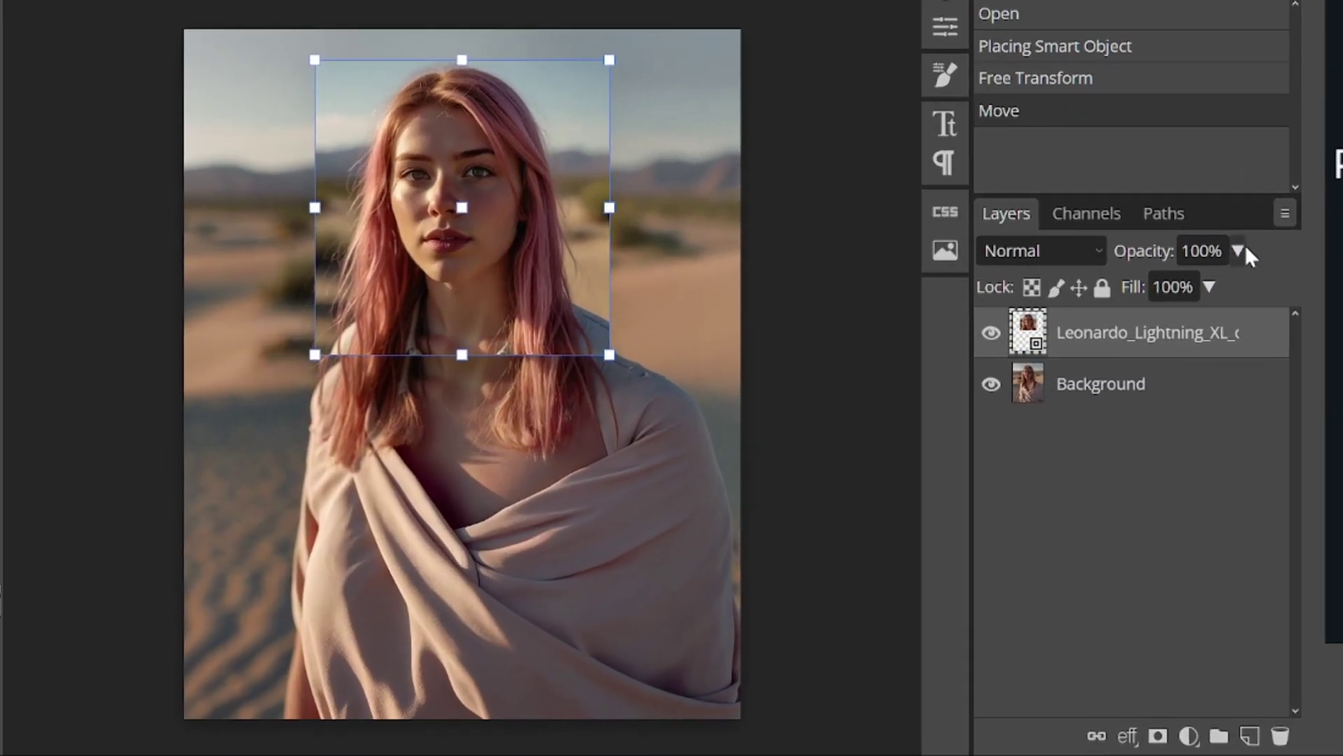
Align the semi-transparent face layer over the original face, then restore it to 100% opacity.
click(1185, 286)
drag(494, 301, 495, 162)
drag(462, 396, 462, 399)
click(1238, 251)
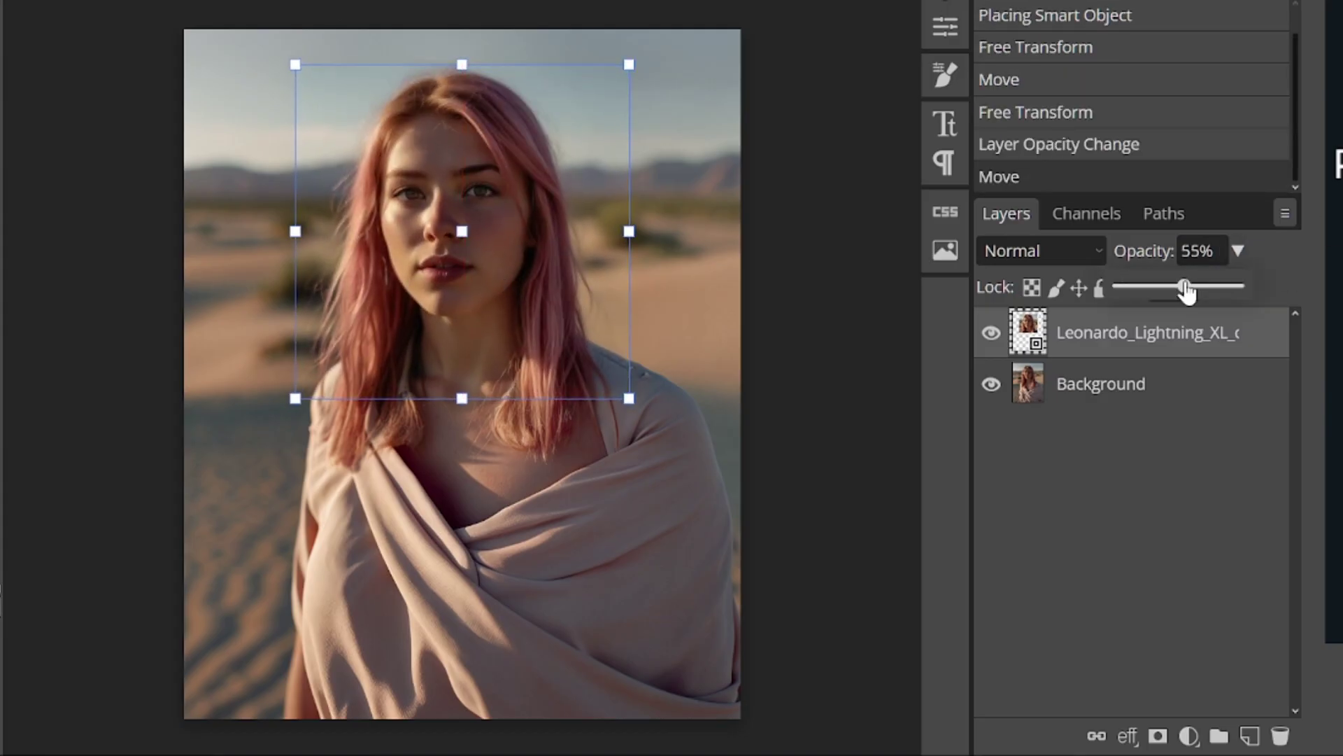
drag(1185, 291, 1249, 288)
click(692, 140)
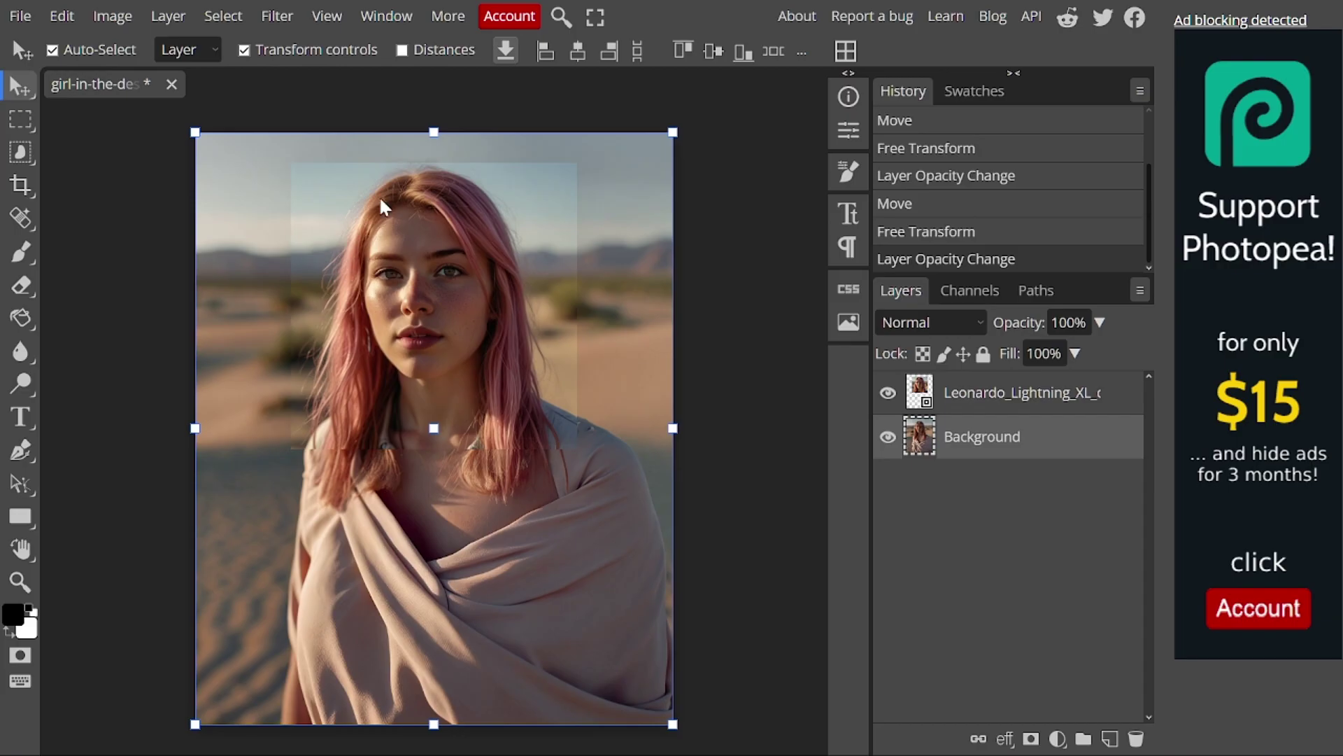
Add a layer mask to the face layer and invert it to hide the face.
click(1056, 413)
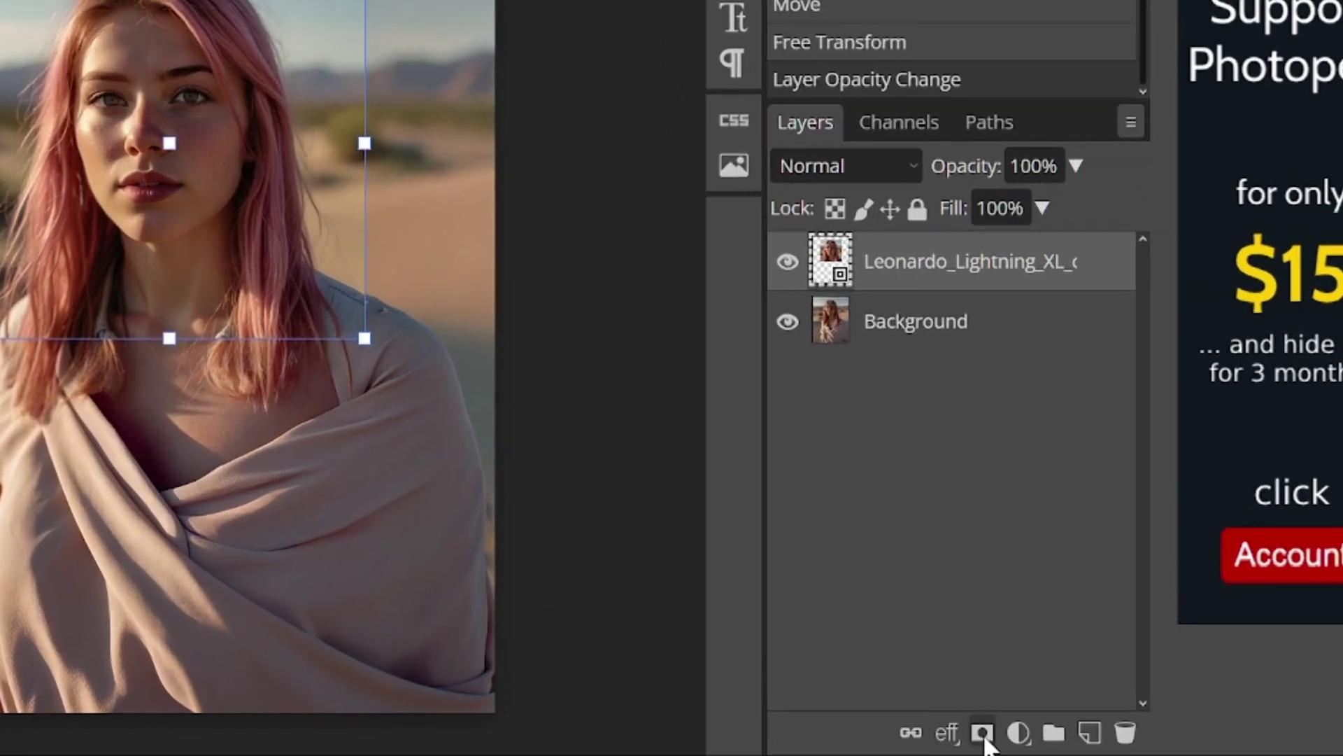
click(1031, 739)
key(ctrl+i)
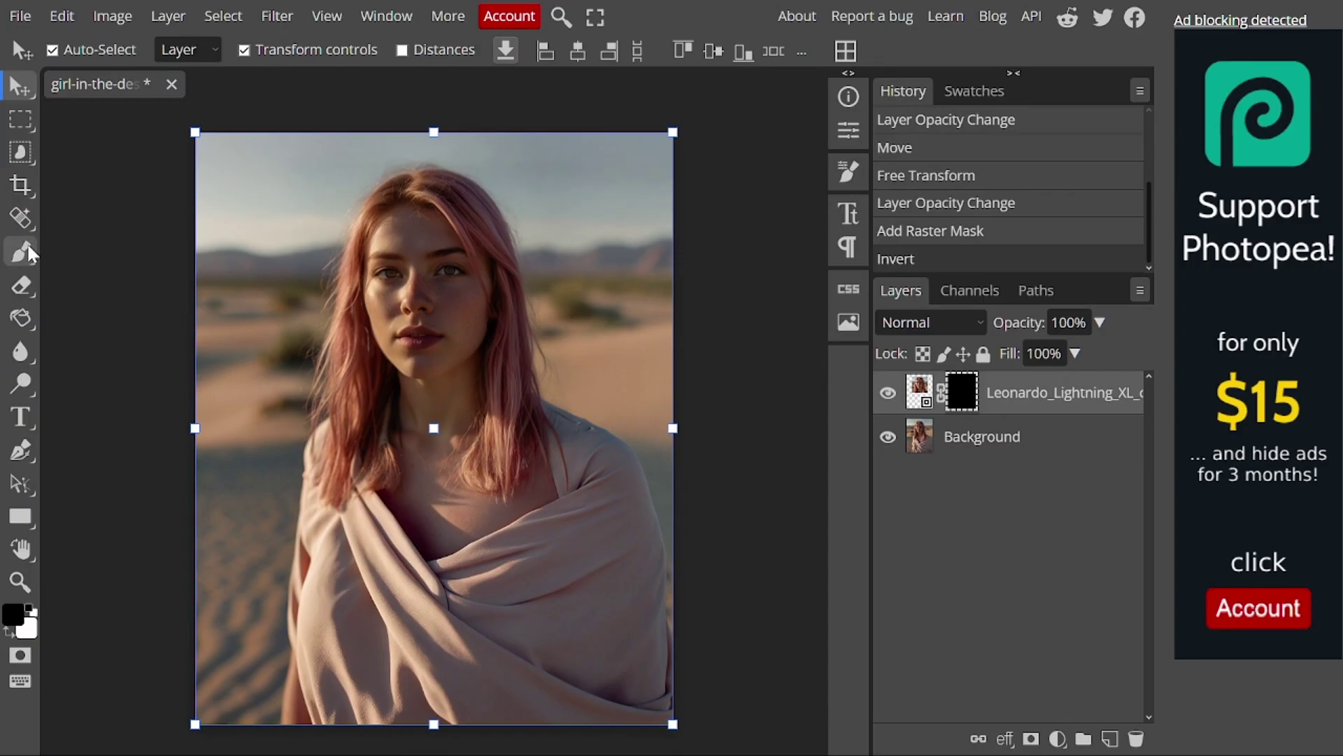
Set up a soft round 157 px brush painting in white.
click(28, 252)
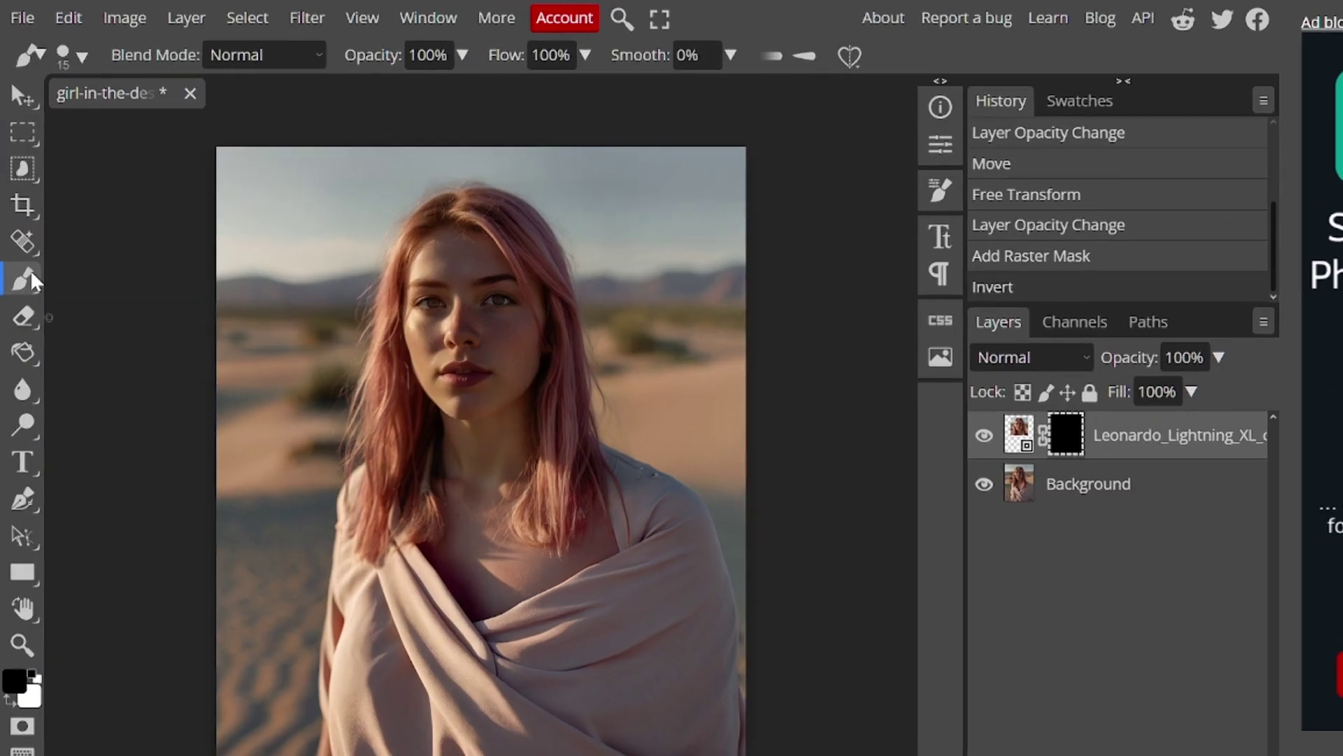
click(74, 51)
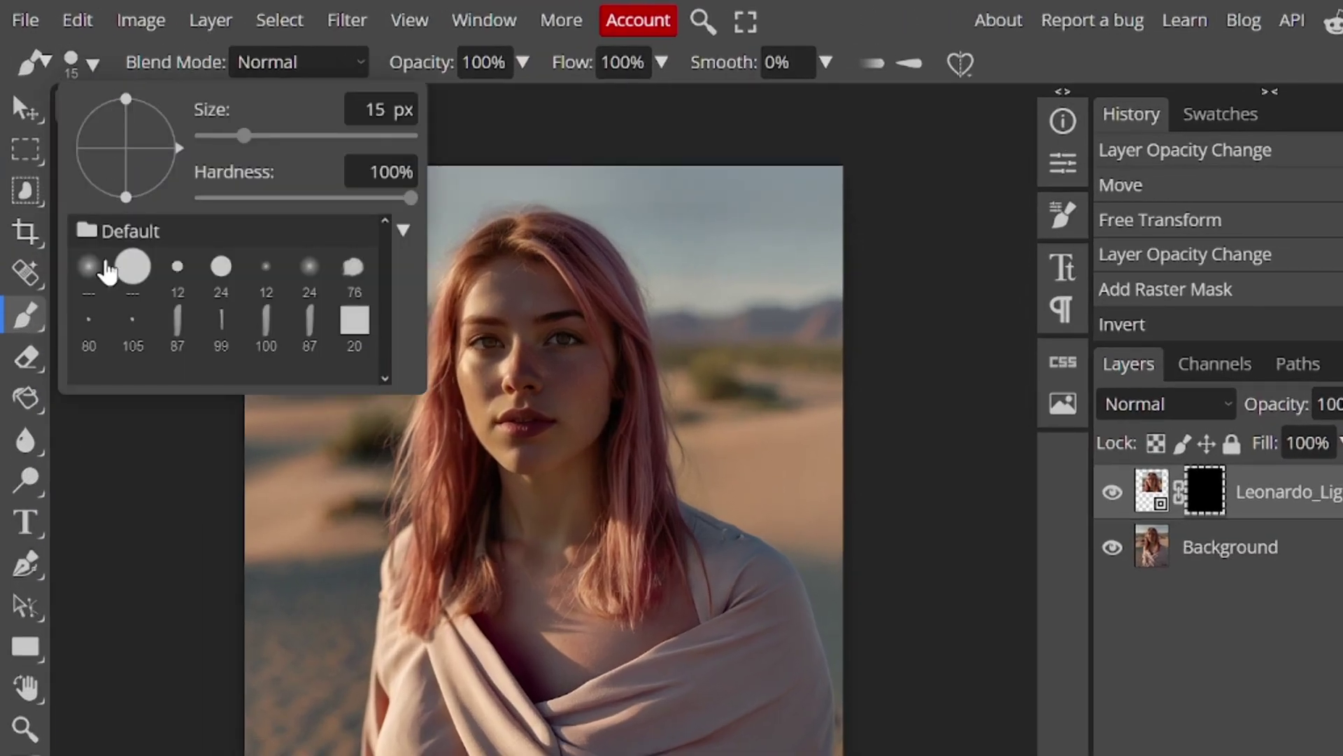
click(105, 271)
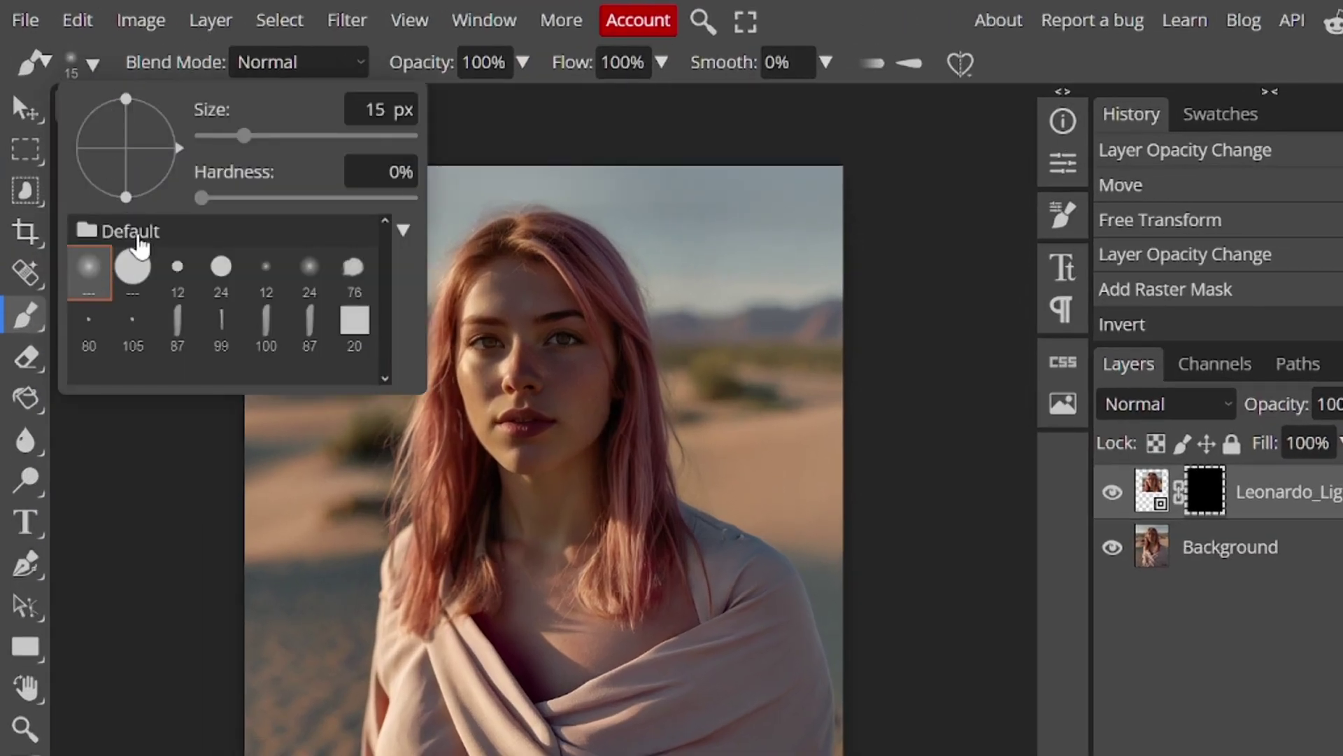
drag(291, 136, 339, 140)
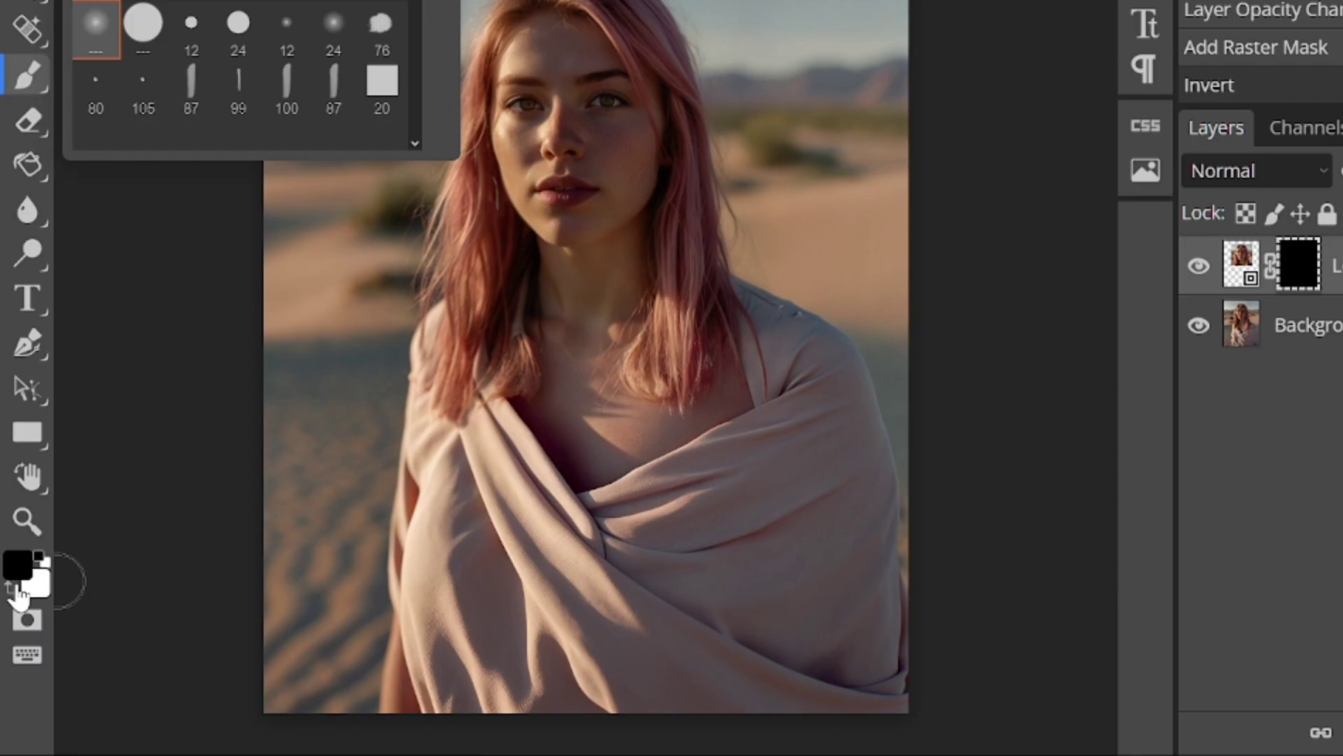
click(13, 588)
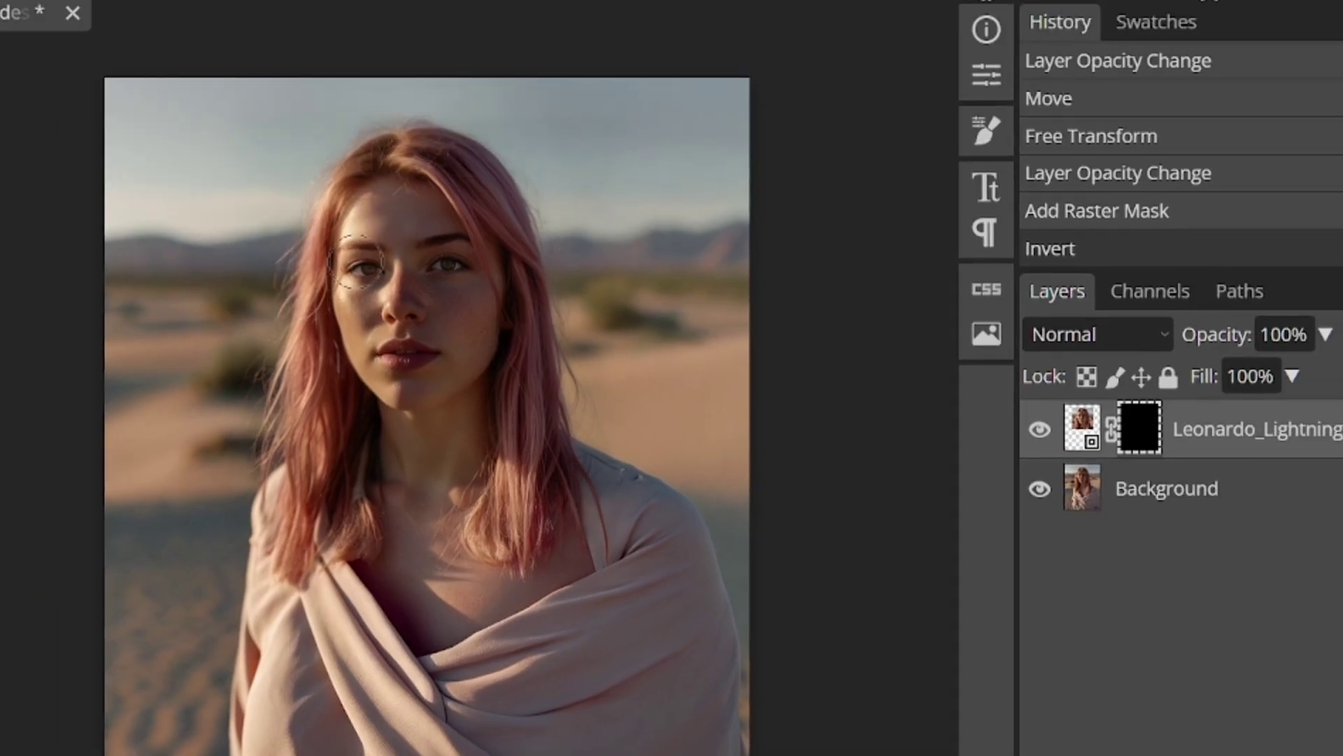
Paint the new face in on the mask, refine the hairline in black, and compare visibility.
mouse_move(357, 261)
mouse_down()
mouse_move(388, 381)
mouse_move(404, 200)
mouse_move(444, 293)
mouse_move(452, 367)
mouse_move(436, 207)
mouse_move(451, 217)
mouse_move(439, 360)
mouse_move(409, 367)
mouse_move(439, 220)
mouse_move(348, 264)
mouse_move(337, 381)
mouse_move(355, 186)
mouse_move(386, 134)
mouse_move(463, 168)
mouse_up()
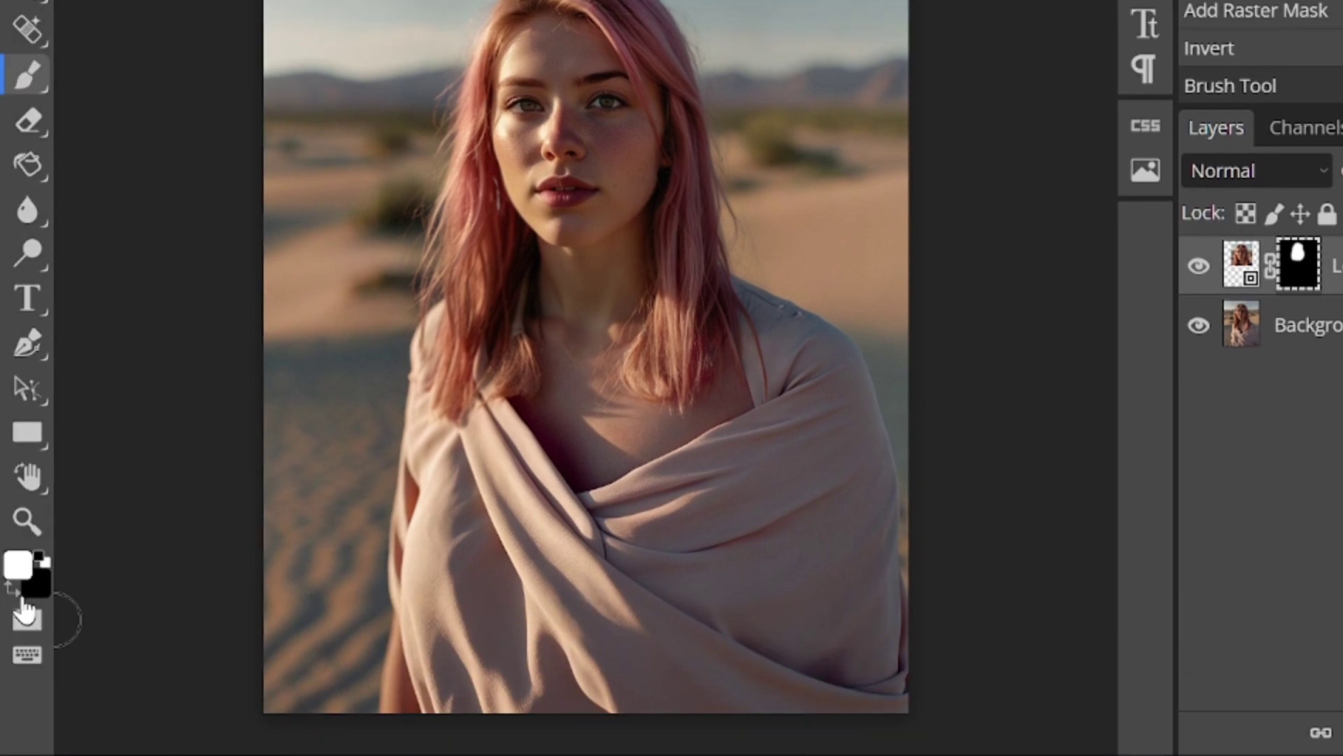
click(16, 592)
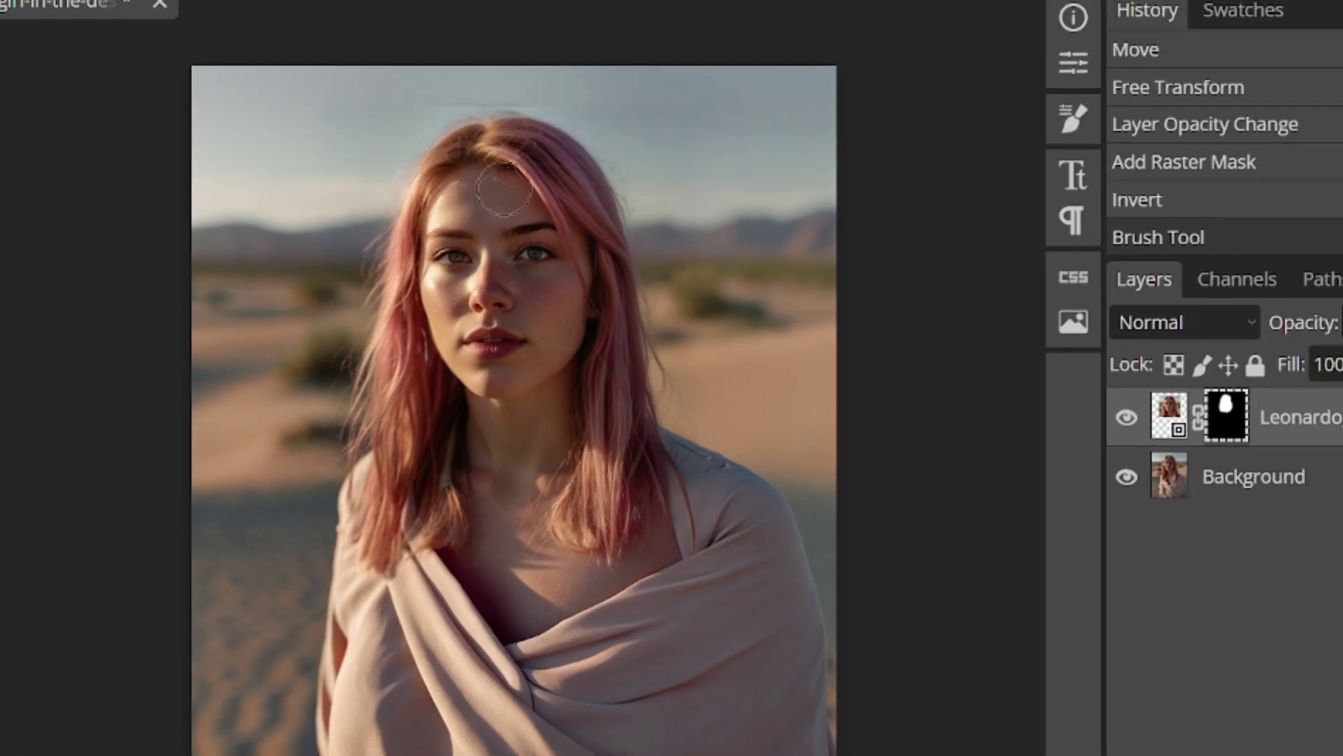
mouse_move(421, 87)
mouse_down()
mouse_move(510, 65)
mouse_move(633, 106)
mouse_up()
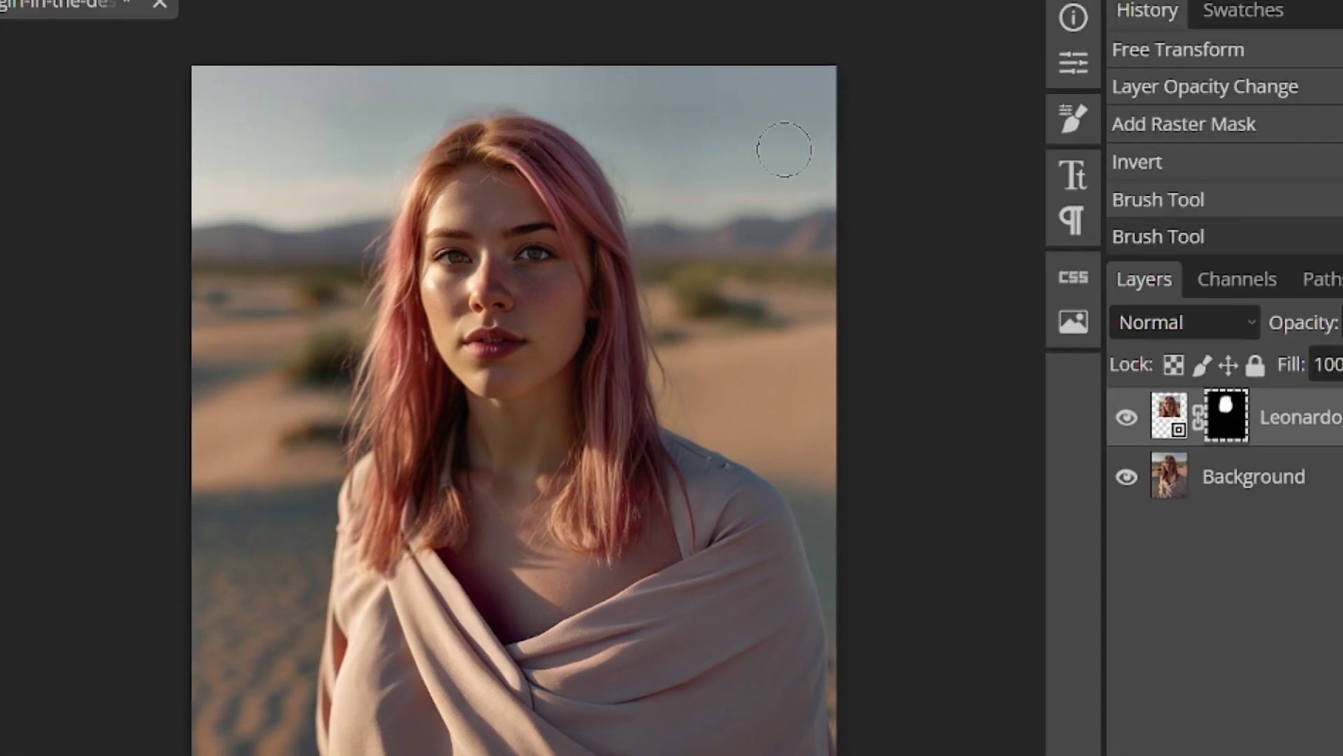
click(554, 70)
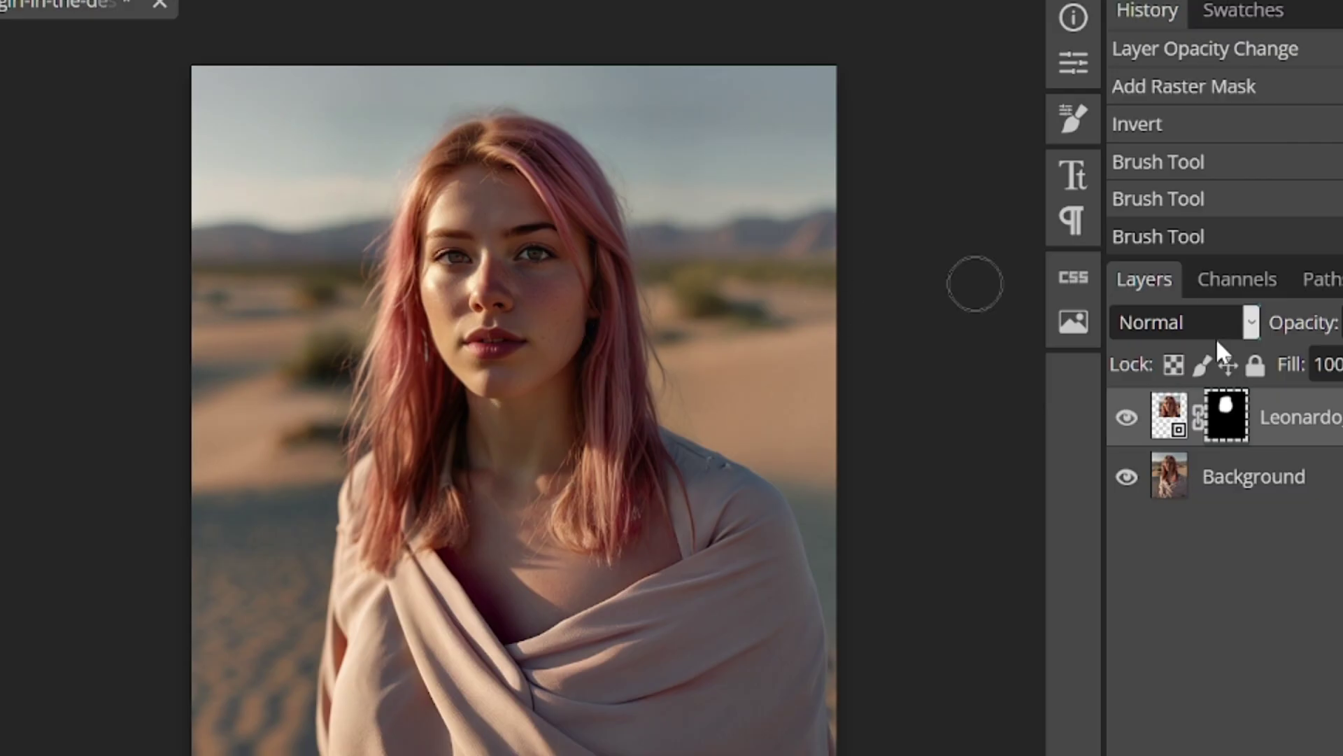
click(1125, 418)
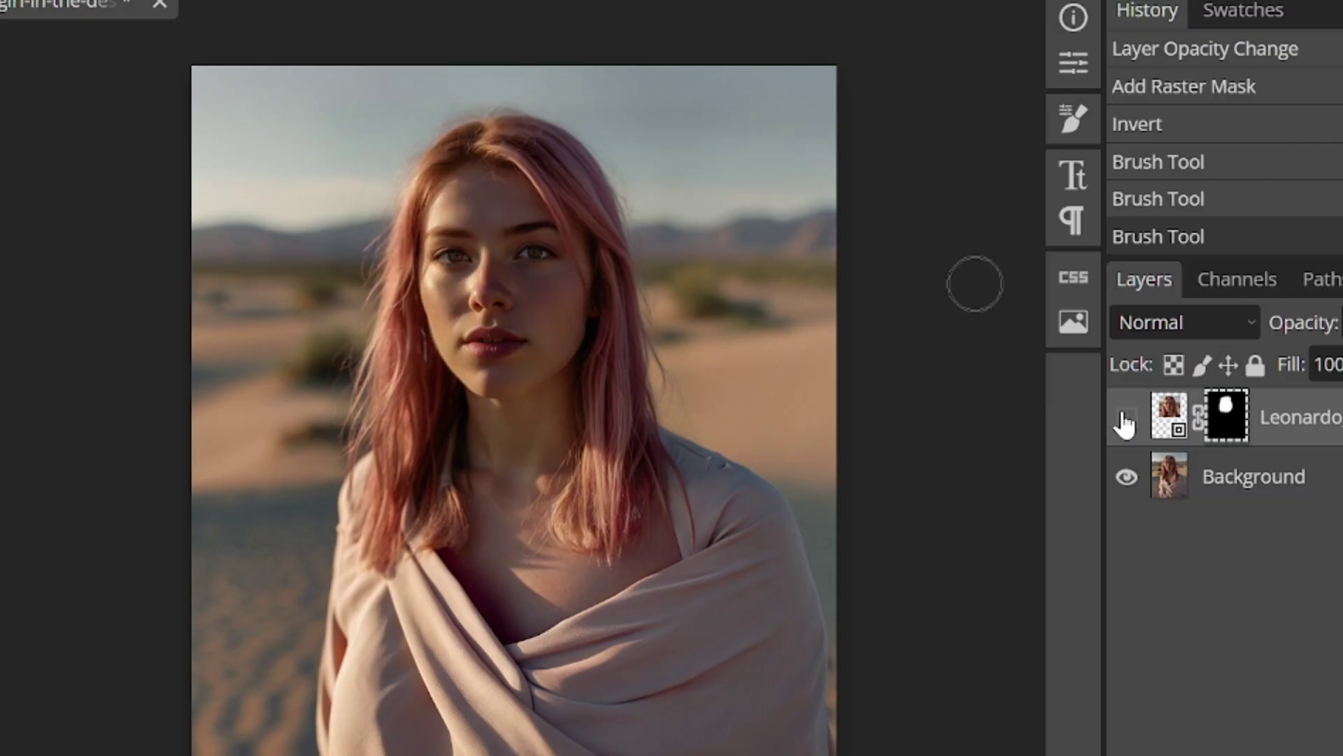
click(1125, 419)
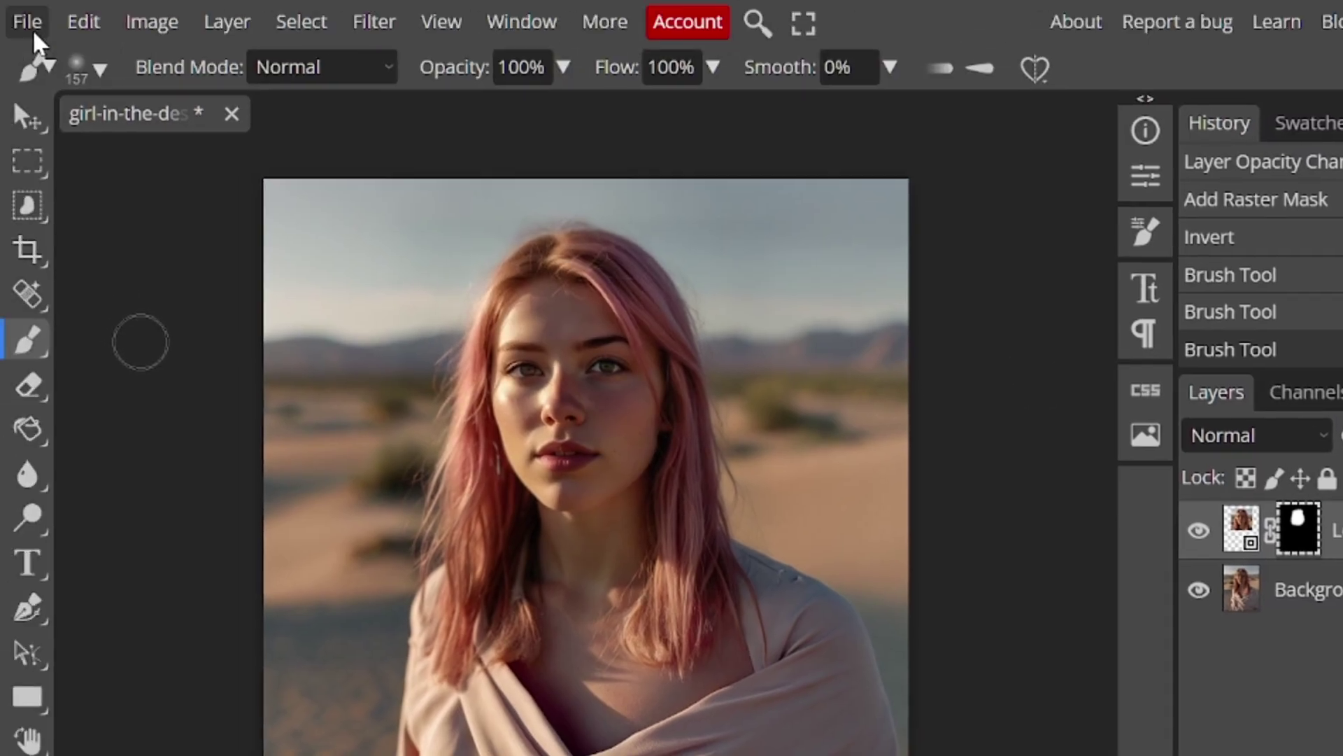
Export the composite portrait as a JPG via File > Export as.
click(28, 21)
mouse_move(172, 438)
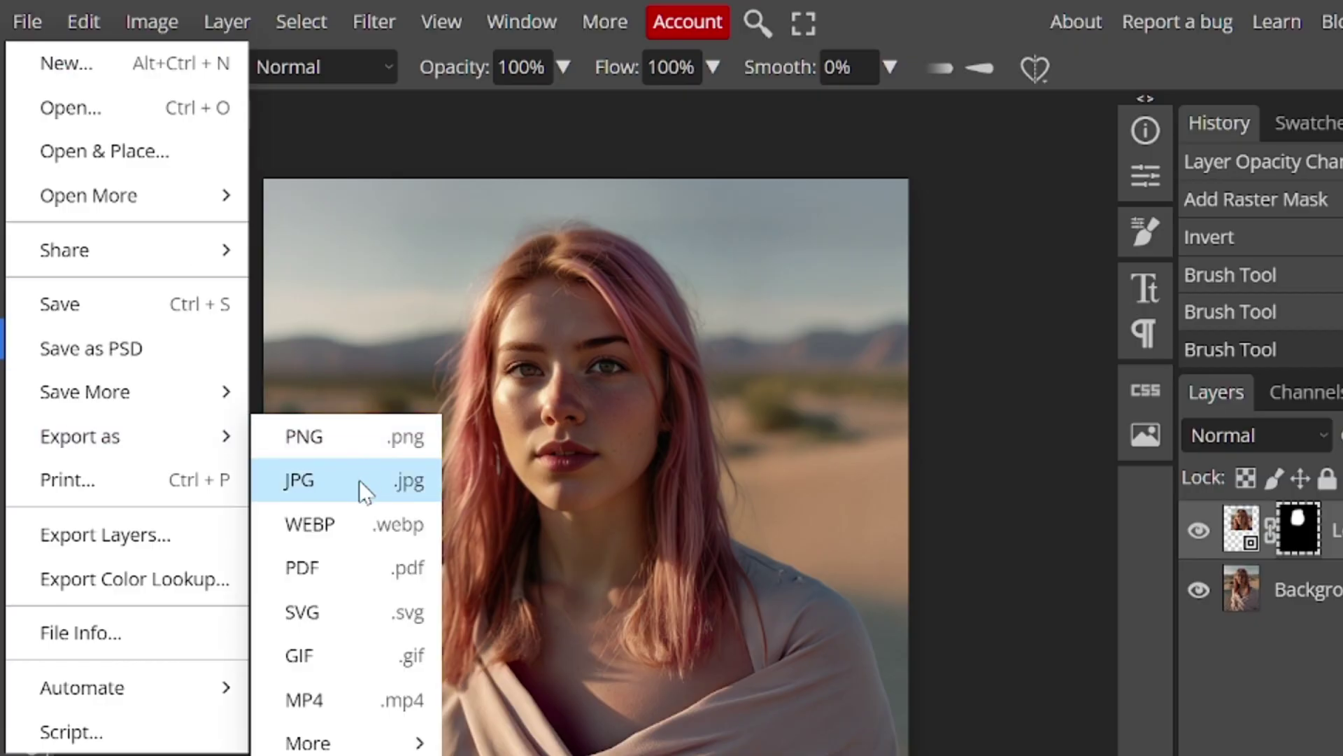
click(336, 480)
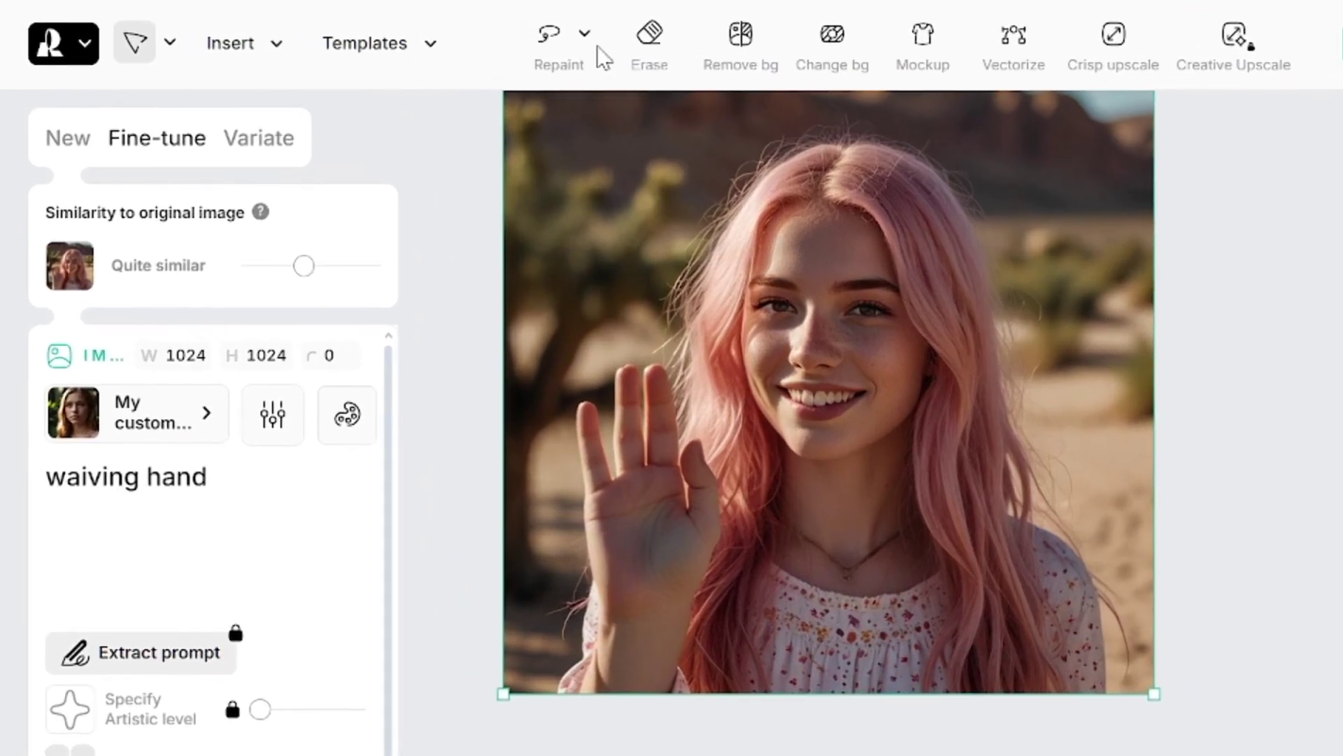
Lasso the girl's raised hand, repaint it with the prompt 'waving hand', and keep the third variant.
click(549, 35)
mouse_move(559, 691)
mouse_down()
mouse_move(536, 440)
mouse_move(621, 345)
mouse_move(679, 340)
mouse_move(729, 435)
mouse_move(698, 696)
mouse_up()
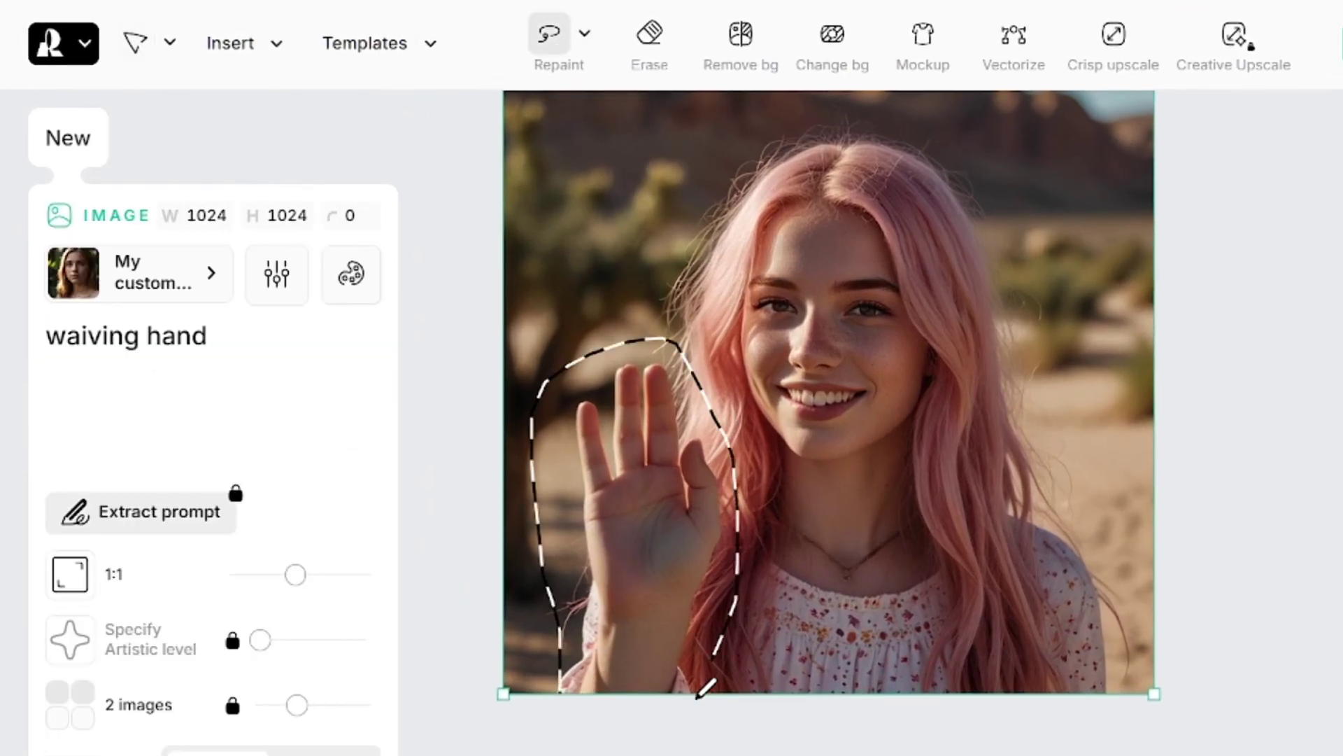
click(78, 339)
key(BackSpace)
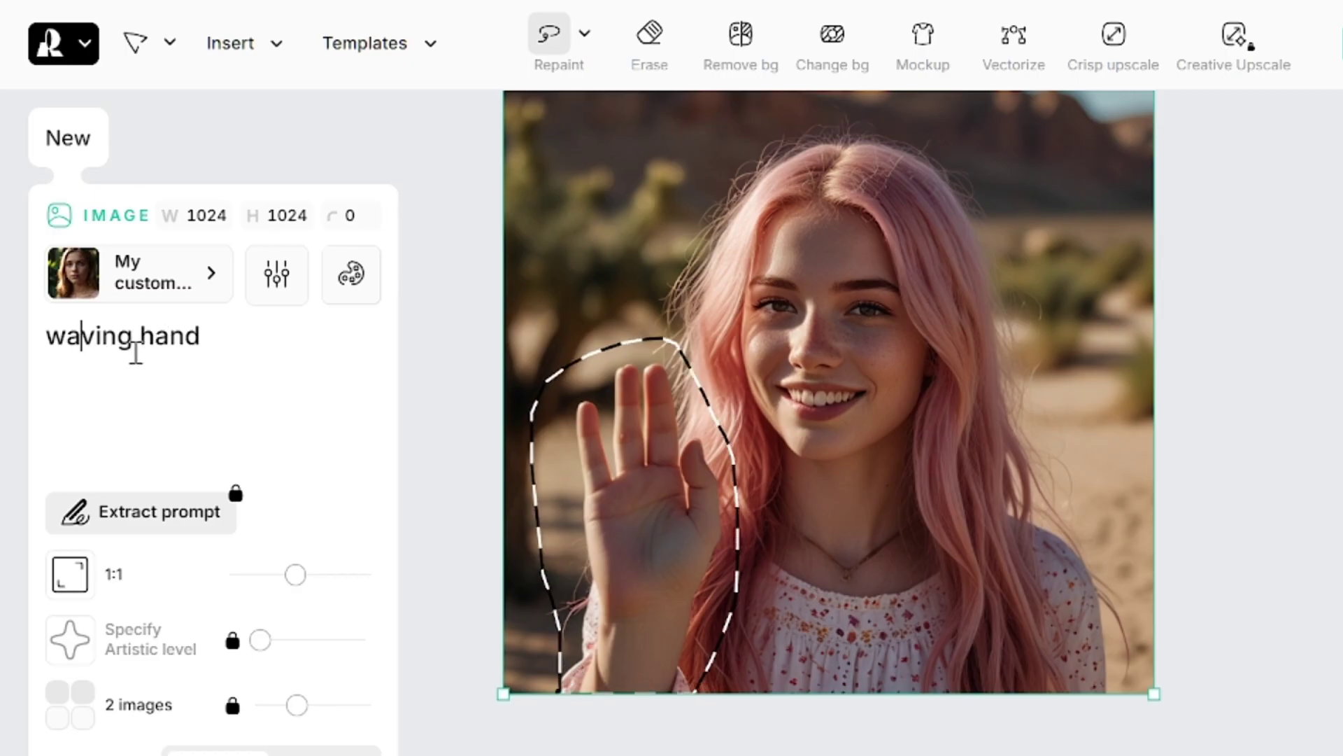
click(276, 684)
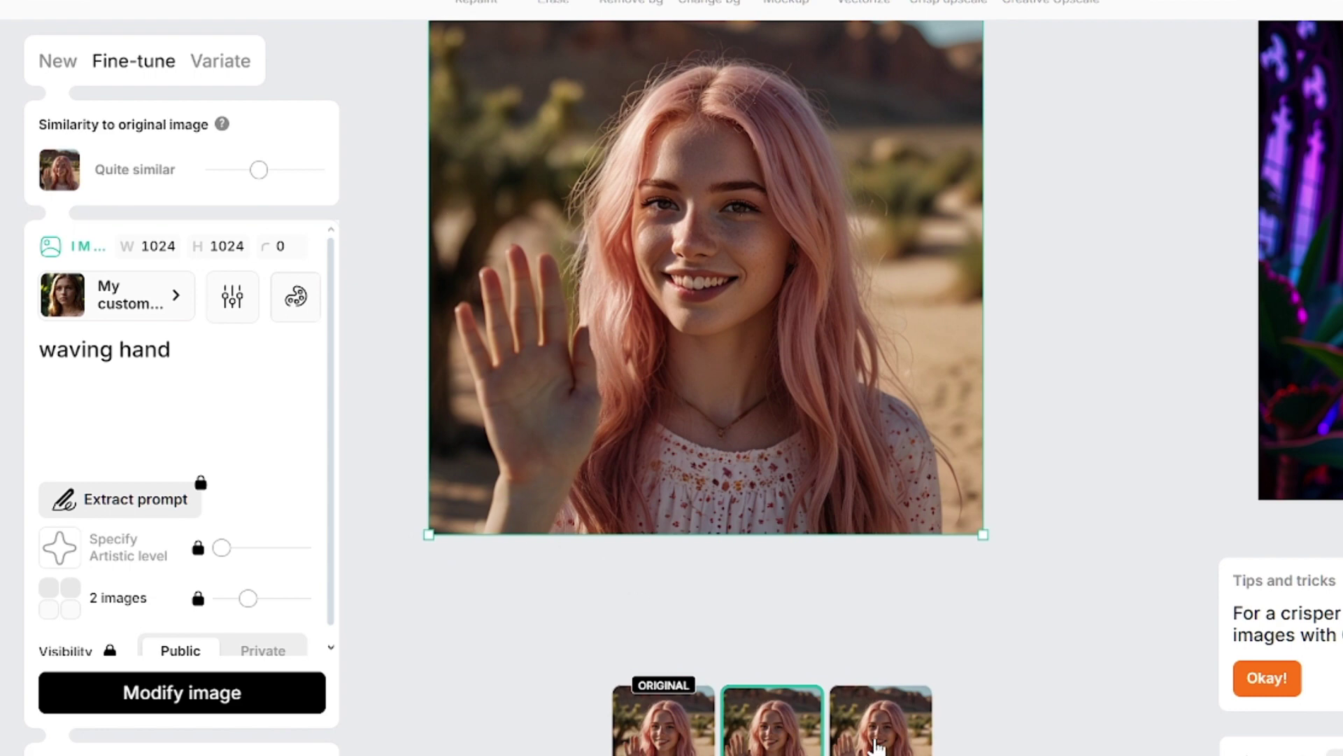
click(879, 746)
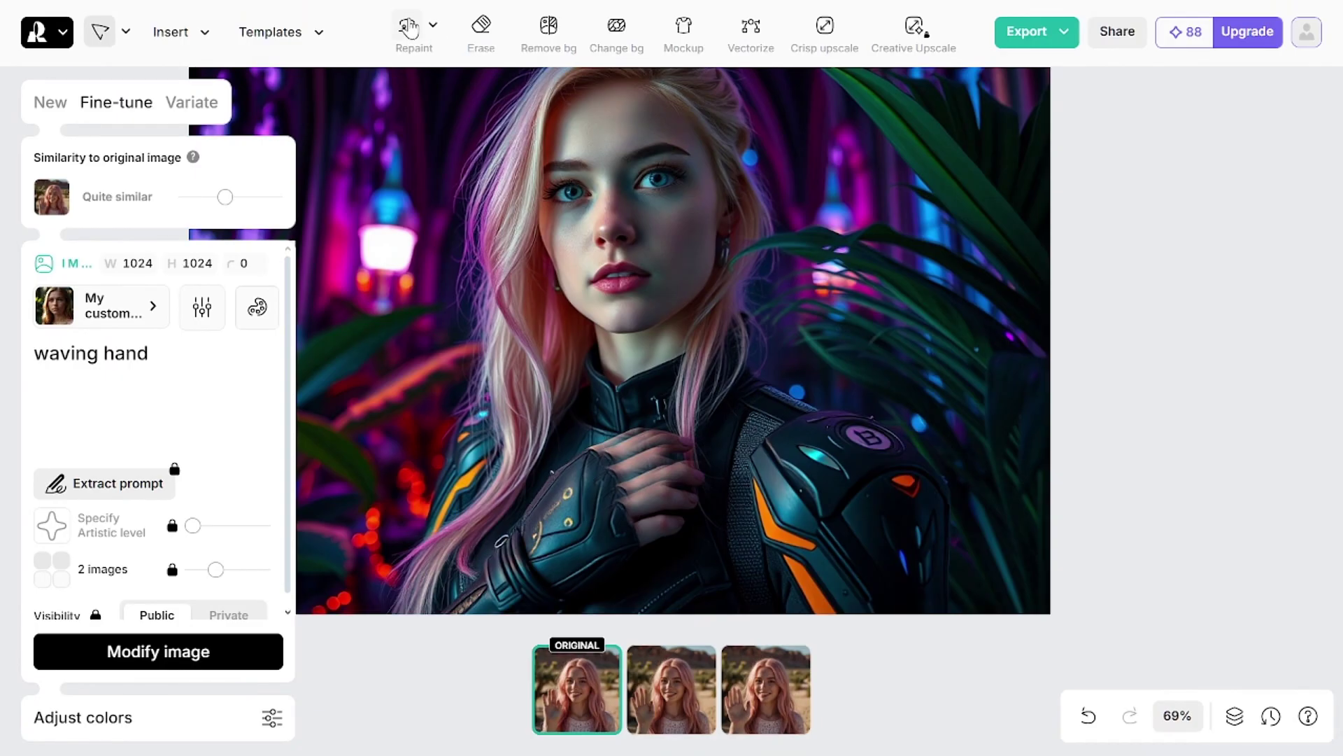
Repaint the hand on the neon portrait's chest with prompt 'hand' and keep the open-palm variant.
click(409, 29)
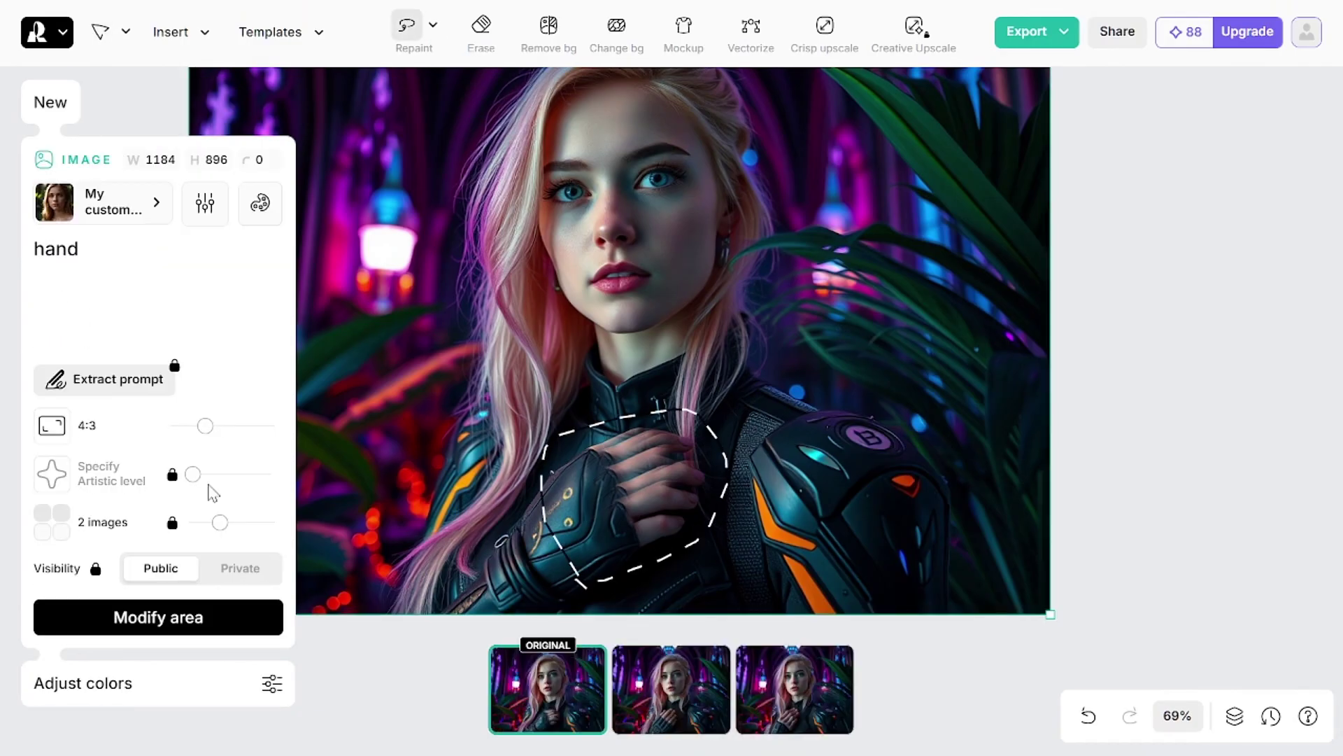
click(404, 28)
click(814, 700)
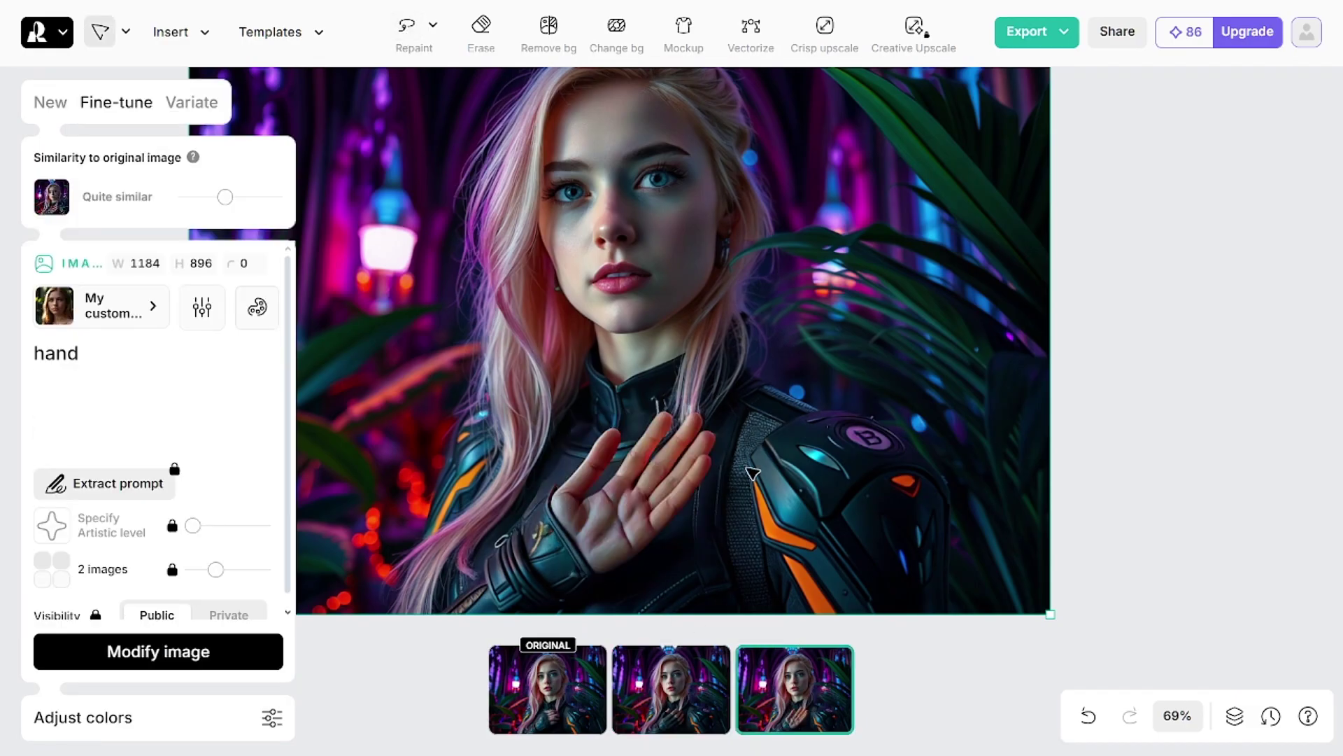